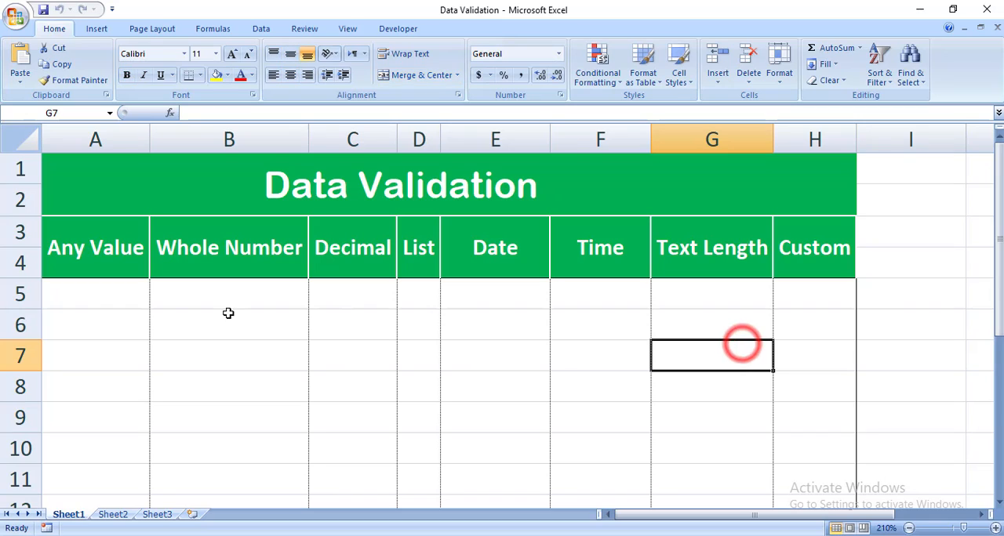
drag(118, 297, 782, 304)
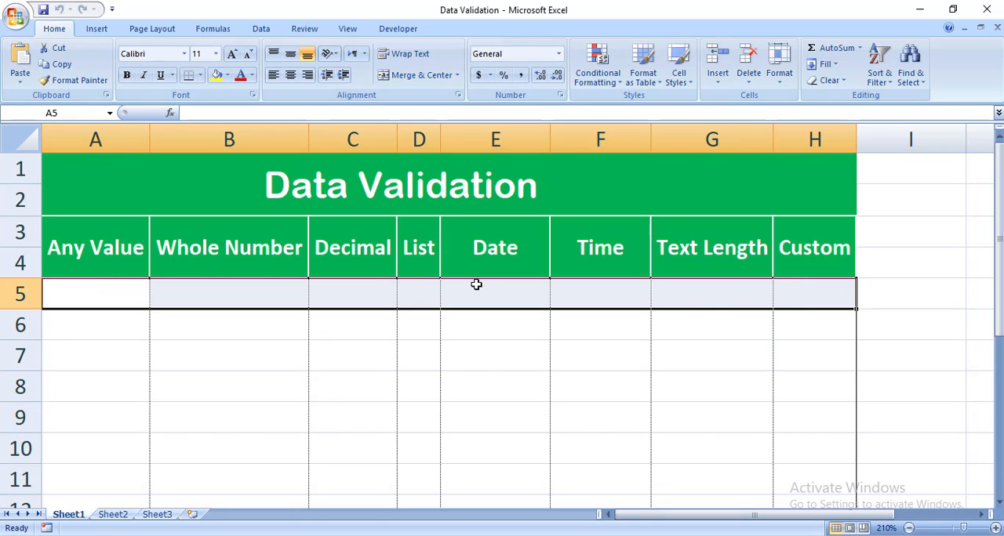
drag(135, 288, 895, 255)
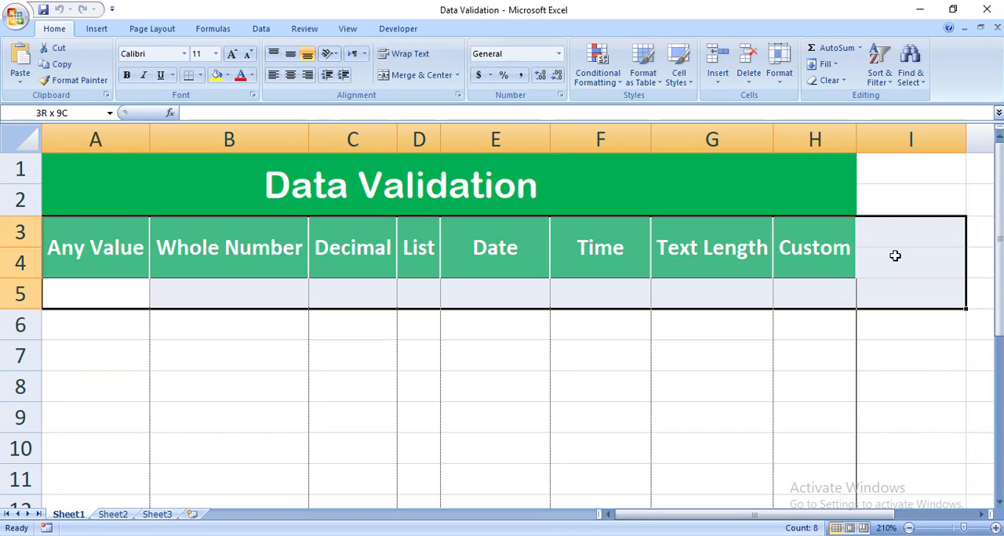
click(512, 396)
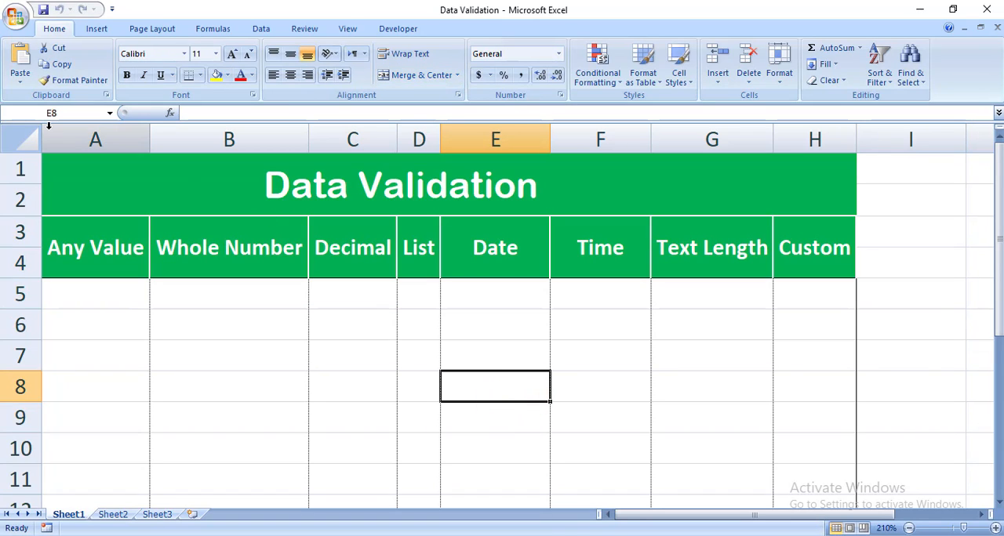
click(24, 137)
click(215, 239)
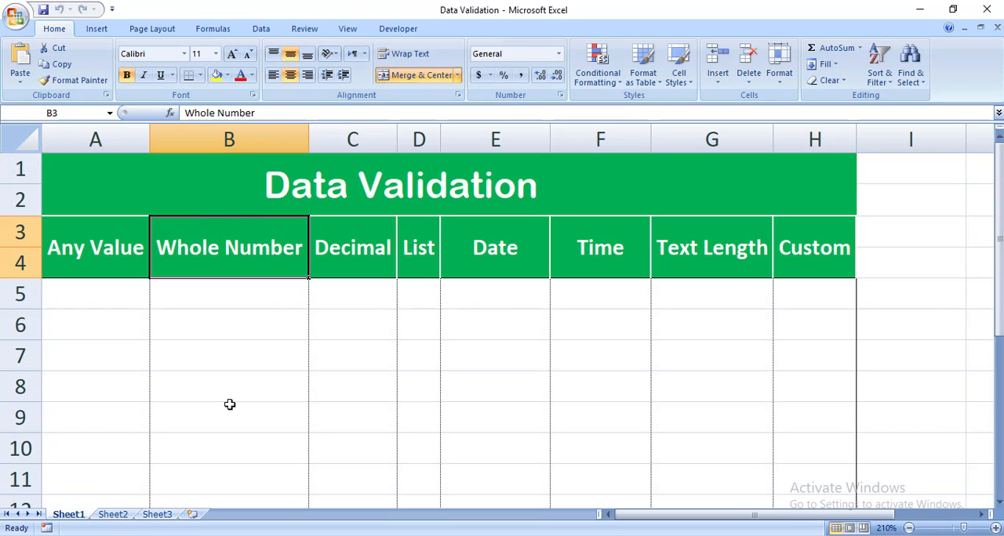
- On Sheet2, fill rows 1 to 3 from column A to past column K with standard green
click(114, 515)
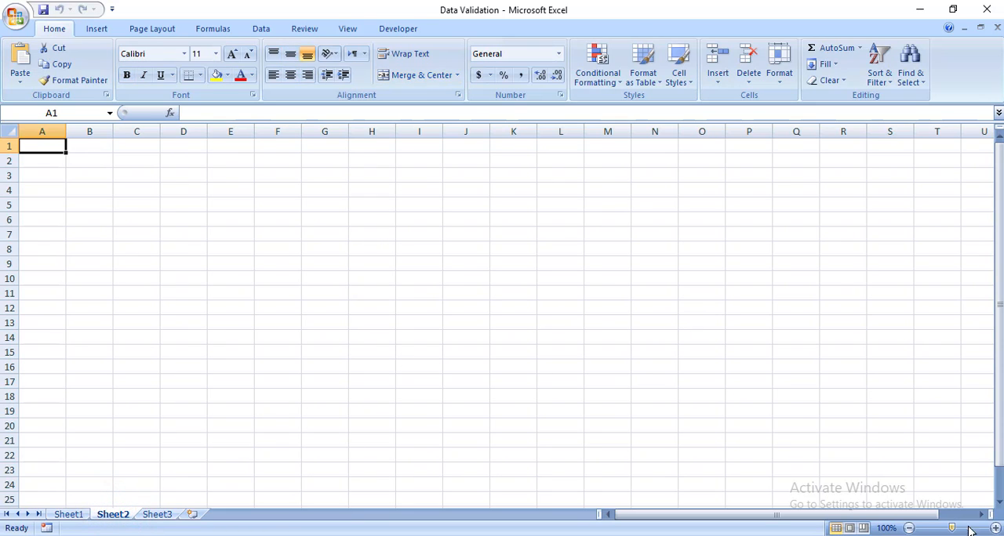
click(996, 528)
click(995, 528)
click(996, 527)
click(995, 528)
click(996, 528)
click(995, 528)
click(996, 528)
click(996, 528)
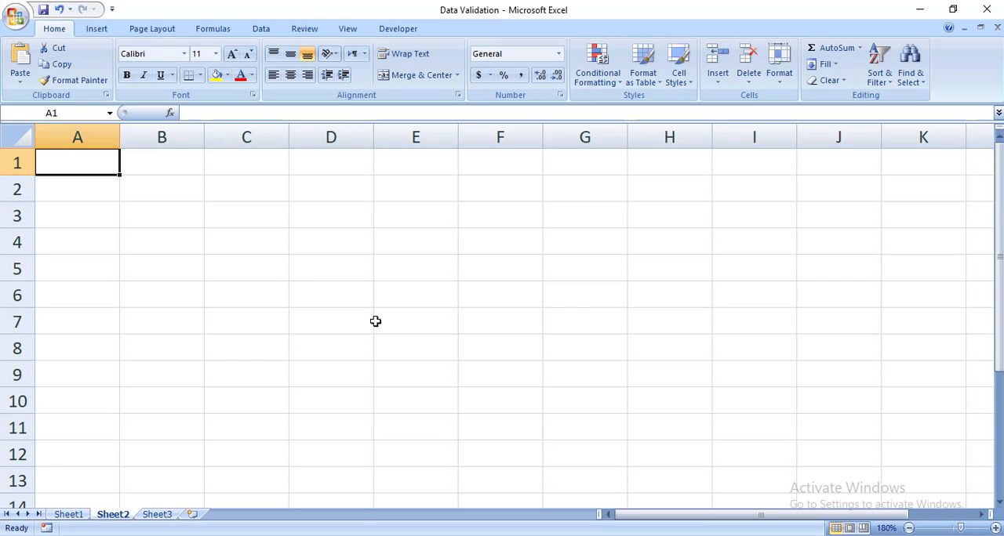
drag(82, 161, 974, 209)
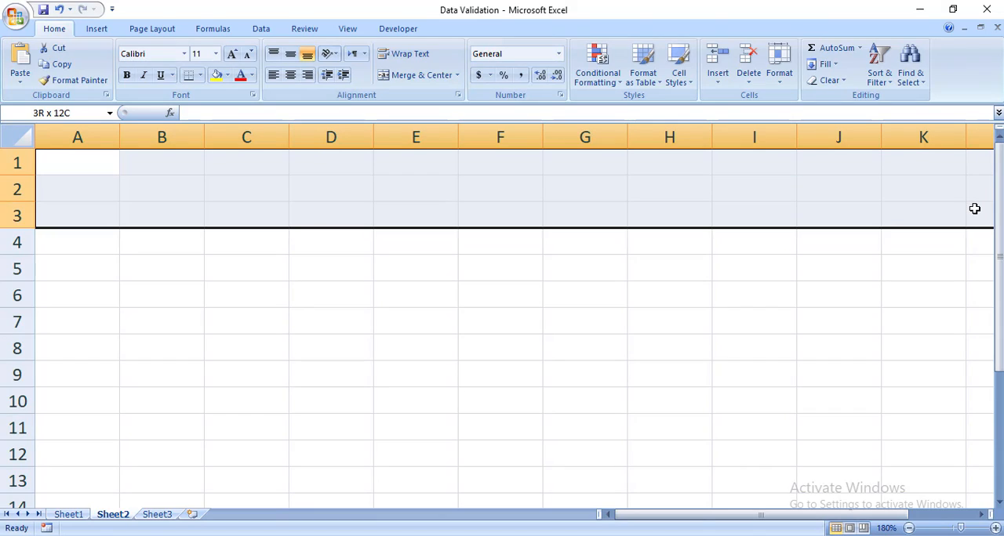
click(228, 76)
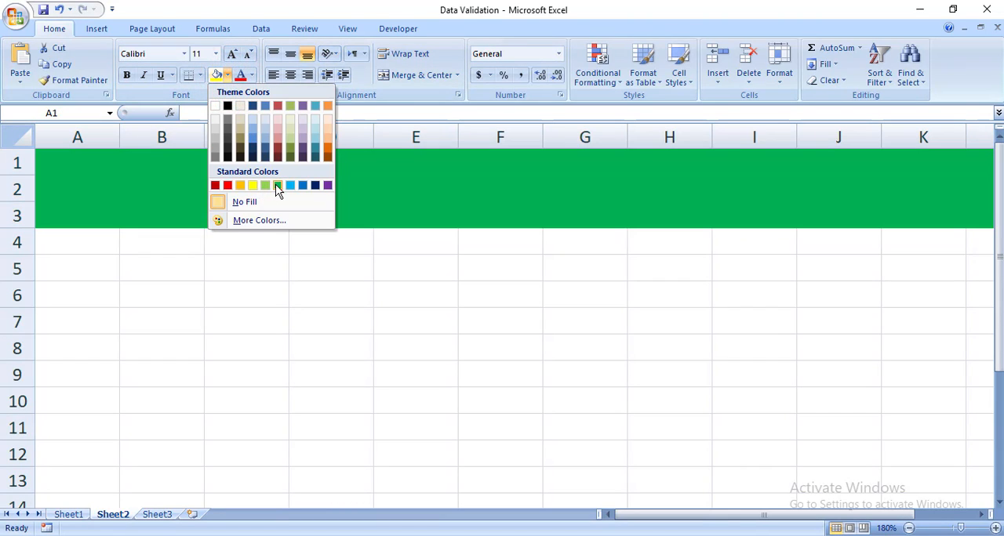
click(275, 185)
- Enter the title "Data Validation" in cell D2 of the green banner
click(306, 194)
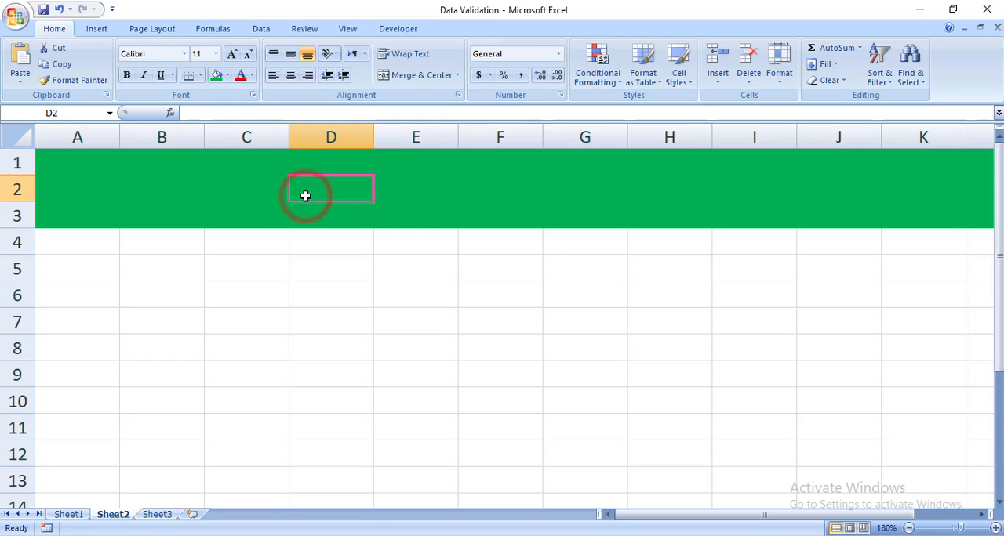
text(Da)
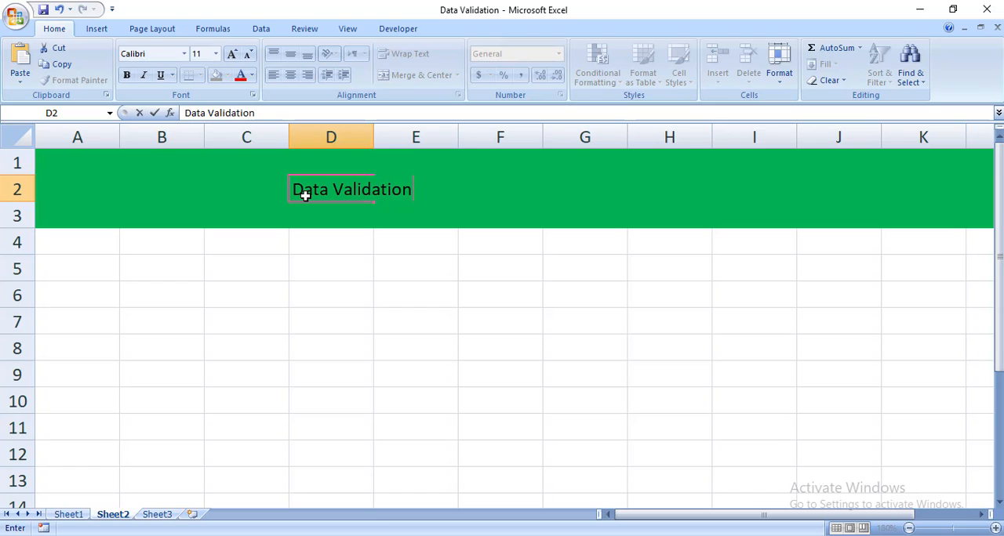
text(ta Validation)
click(275, 181)
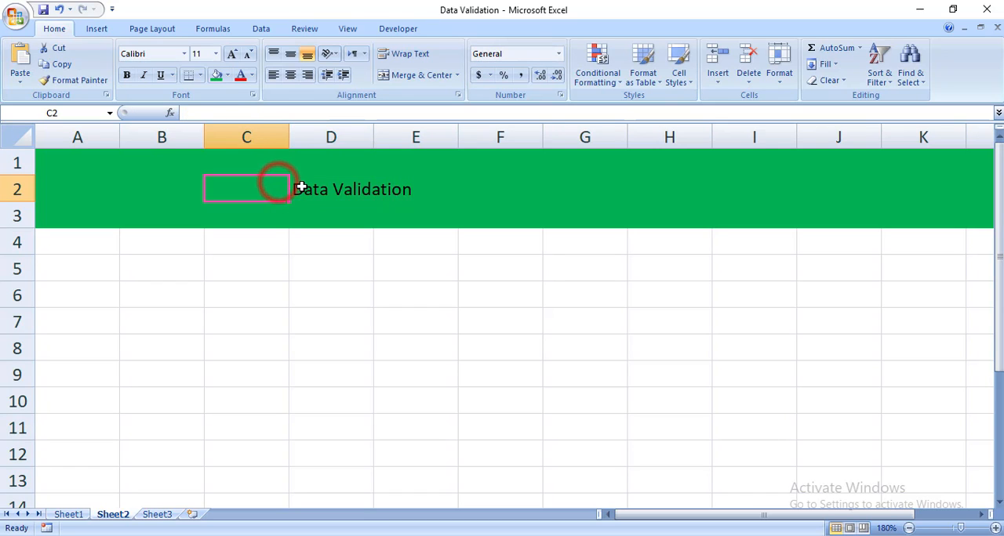
- Set the font of the title in D2 to Arial Rounded
click(298, 188)
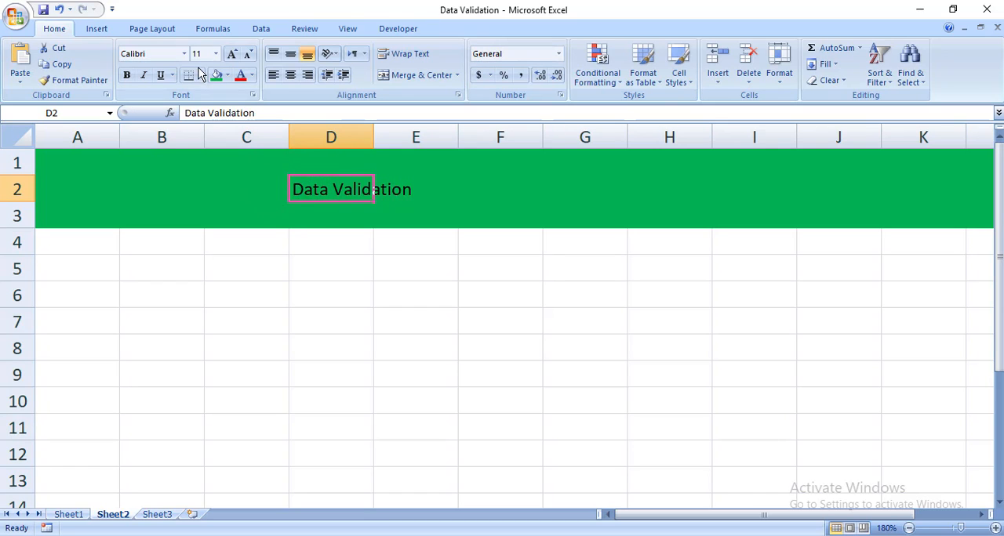
click(159, 55)
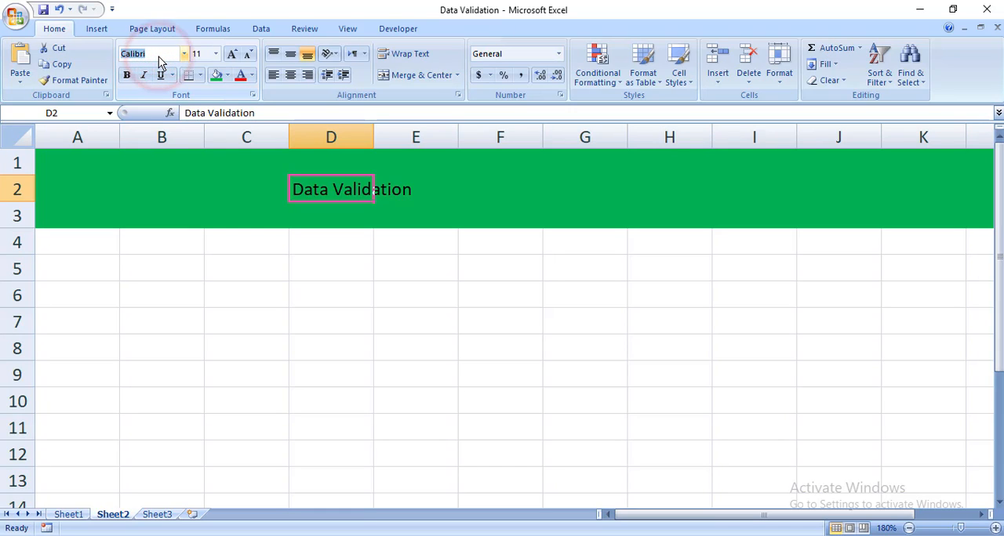
text(Arial)
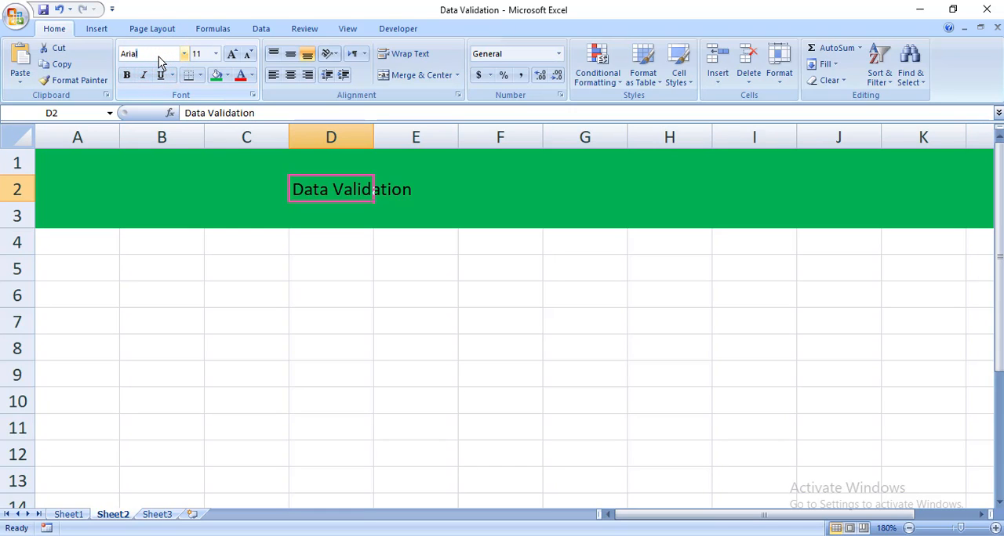
key(BackSpace)
key(BackSpace)
key(BackSpace)
key(BackSpace)
key(BackSpace)
text(Arial Ro)
key(Return)
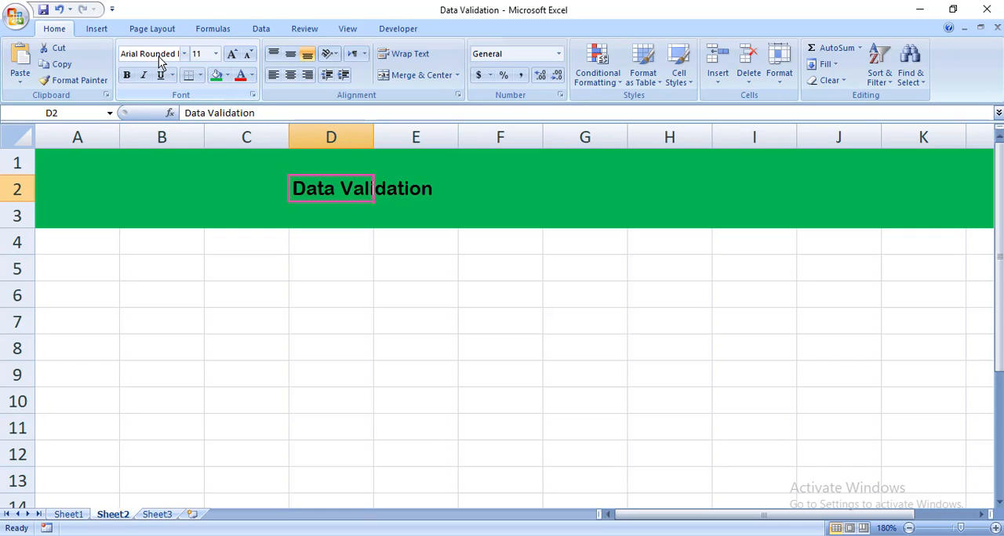
- Make the title in D2 white and bold, and increase its font size to 14
click(251, 79)
click(242, 128)
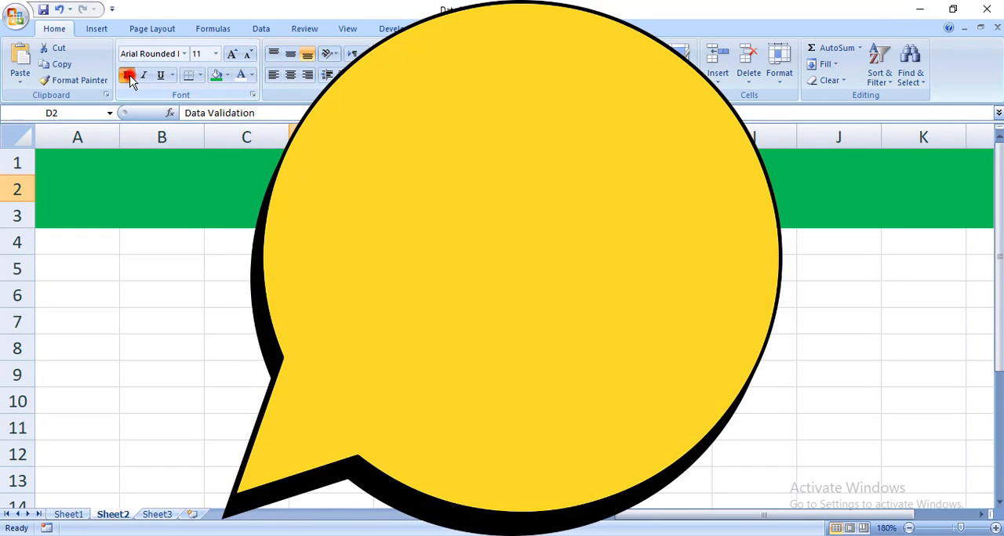
click(126, 74)
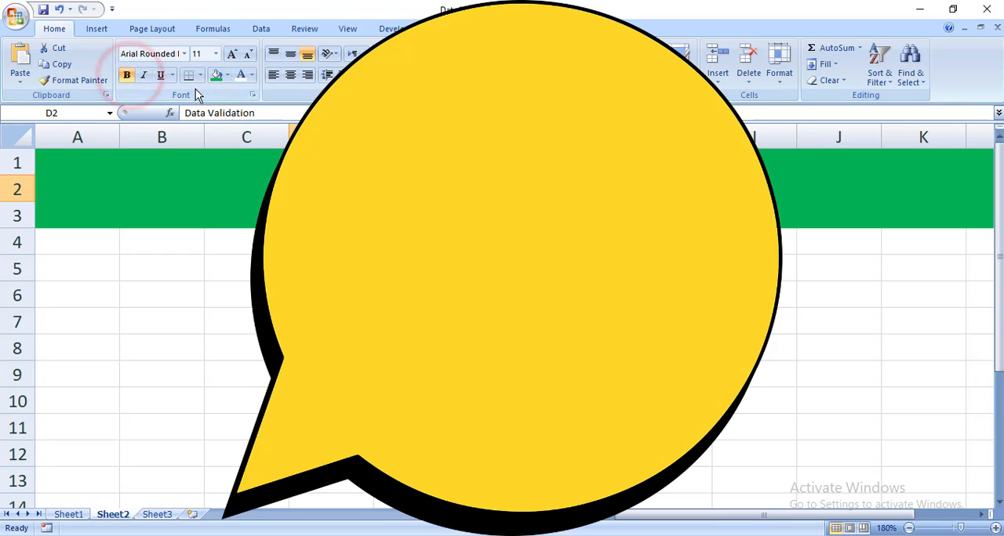
click(229, 57)
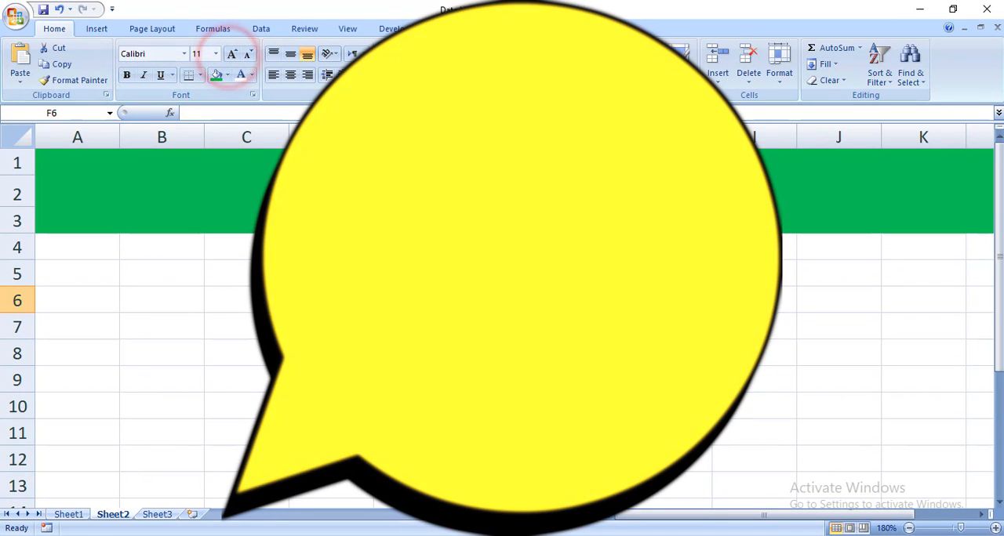
click(502, 296)
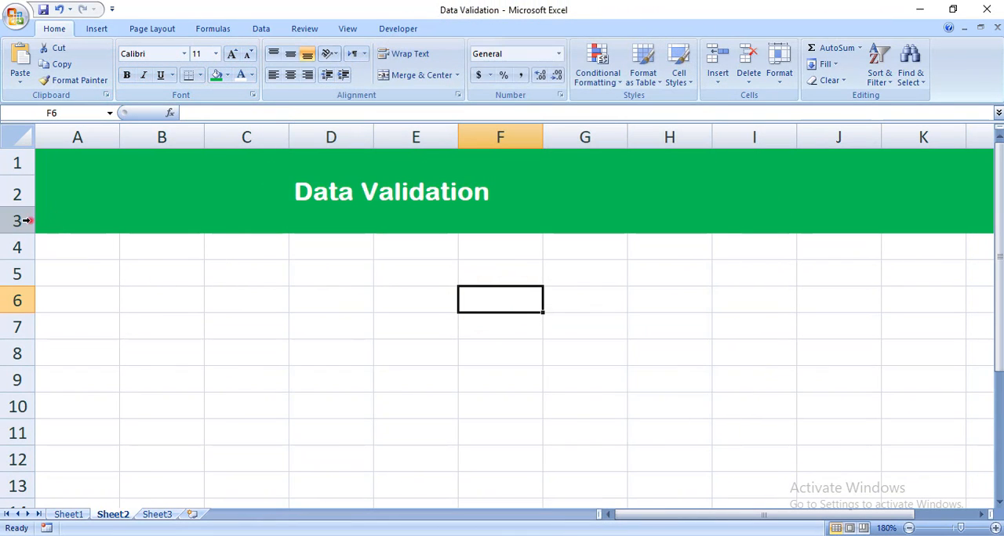
click(26, 219)
click(521, 280)
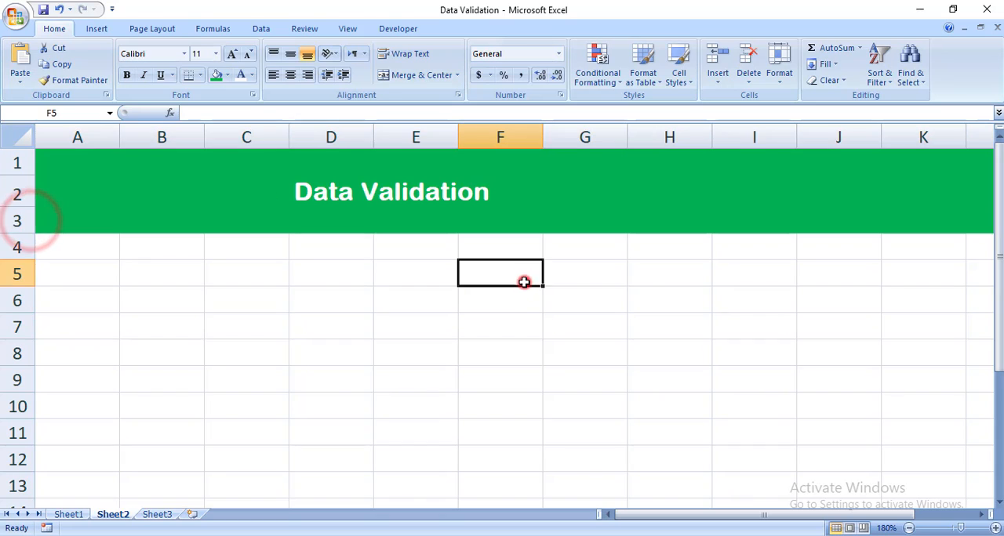
click(996, 529)
click(996, 529)
click(995, 529)
click(426, 400)
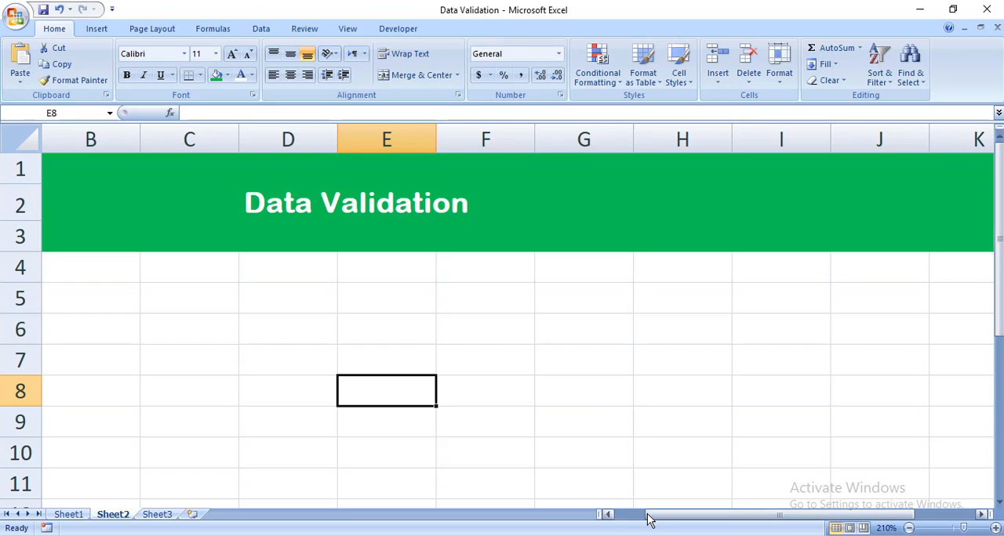
drag(648, 519, 645, 515)
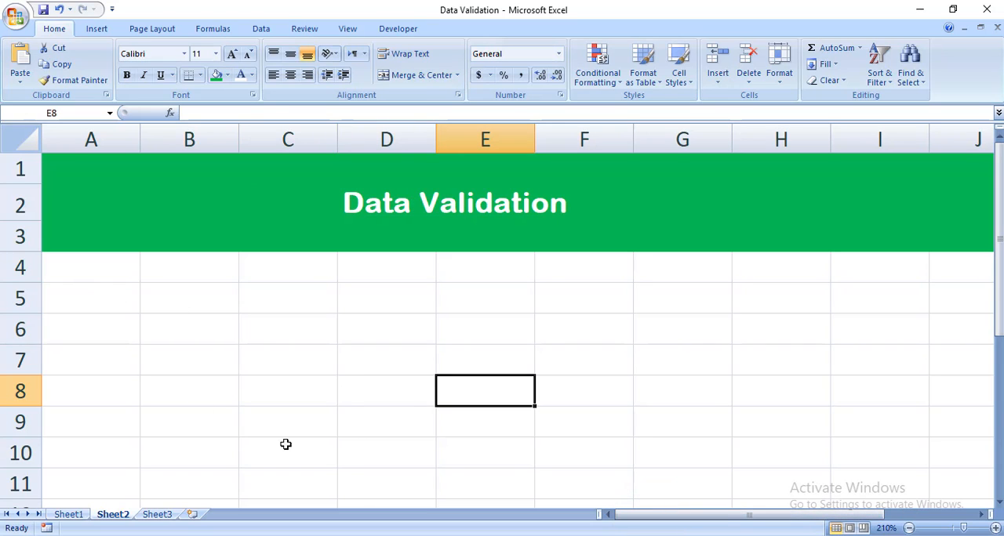
- Review the row of column headings on Sheet1 as the reference layout
click(359, 200)
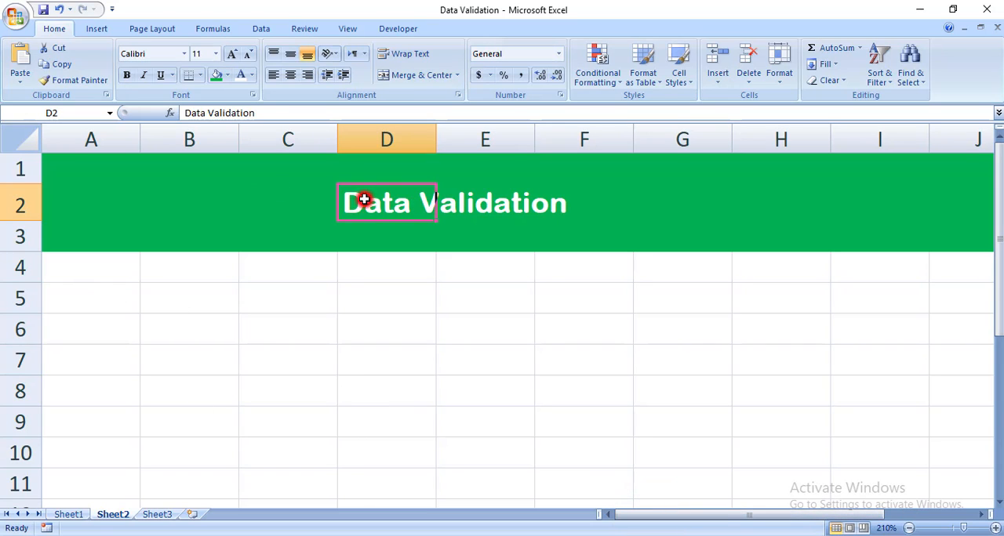
click(75, 517)
click(127, 260)
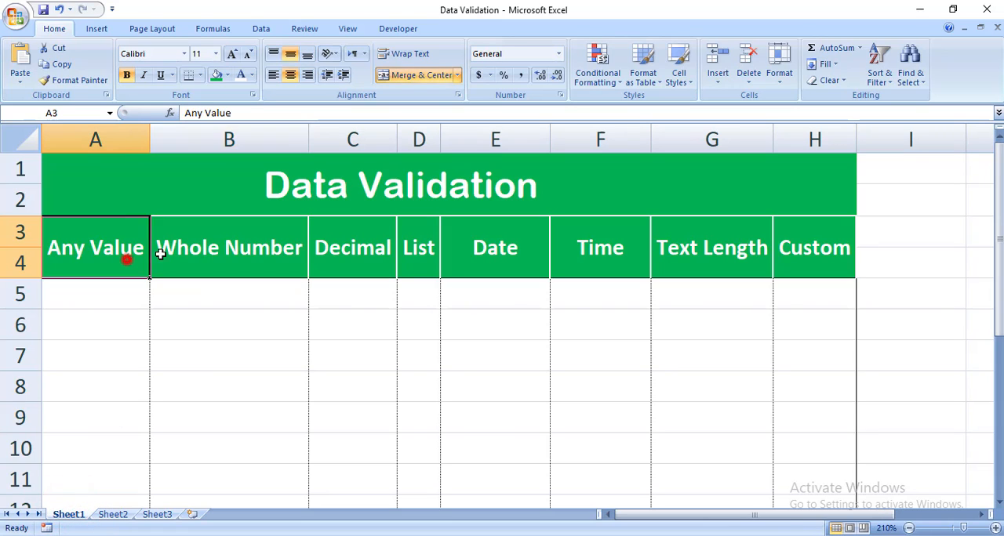
drag(159, 254, 735, 267)
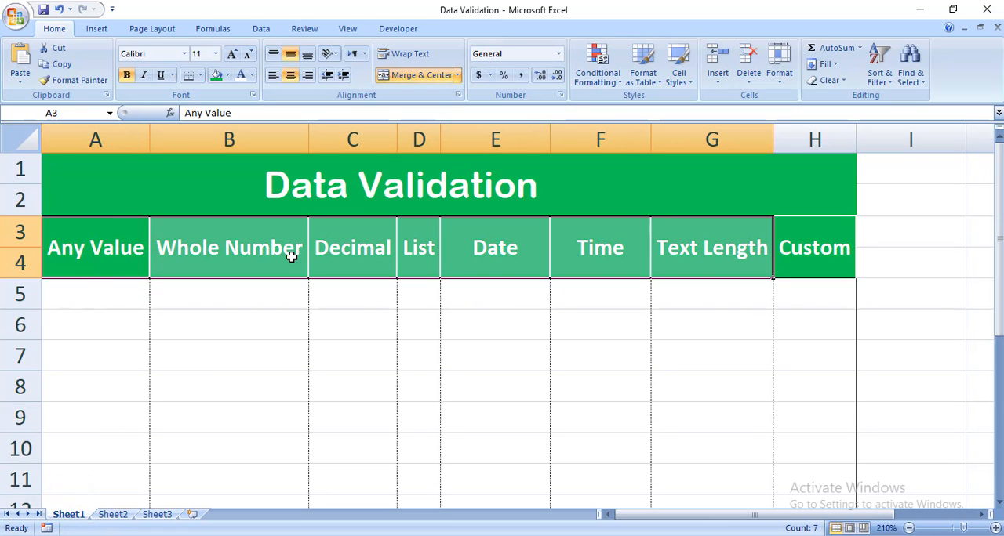
click(139, 246)
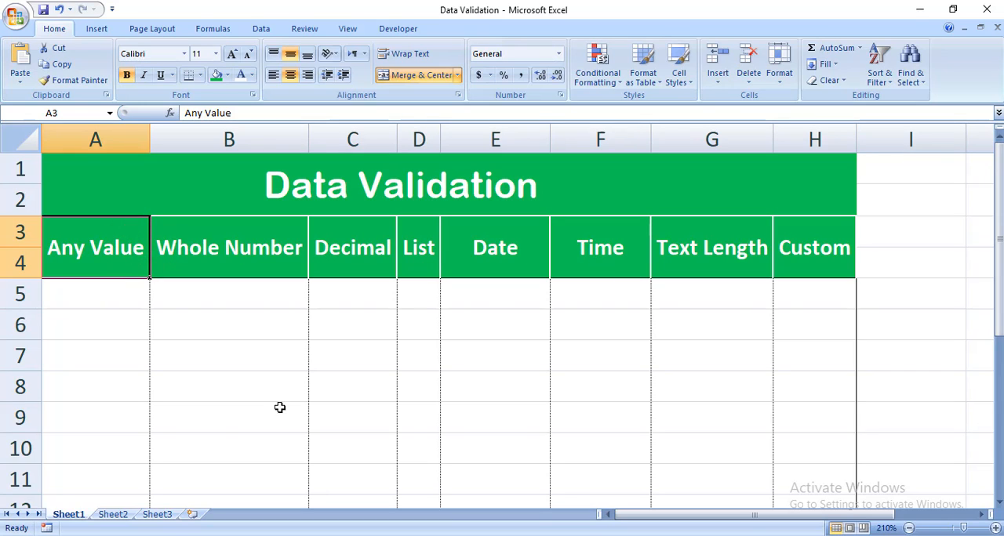
- On Sheet2, merge and center cells A4:A5 and set their vertical alignment to middle
click(124, 518)
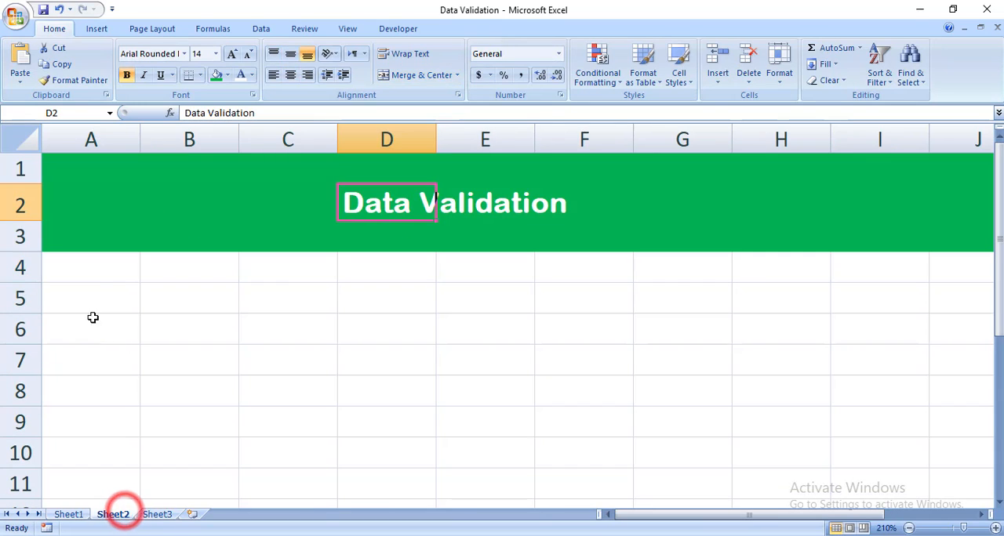
drag(108, 266, 108, 300)
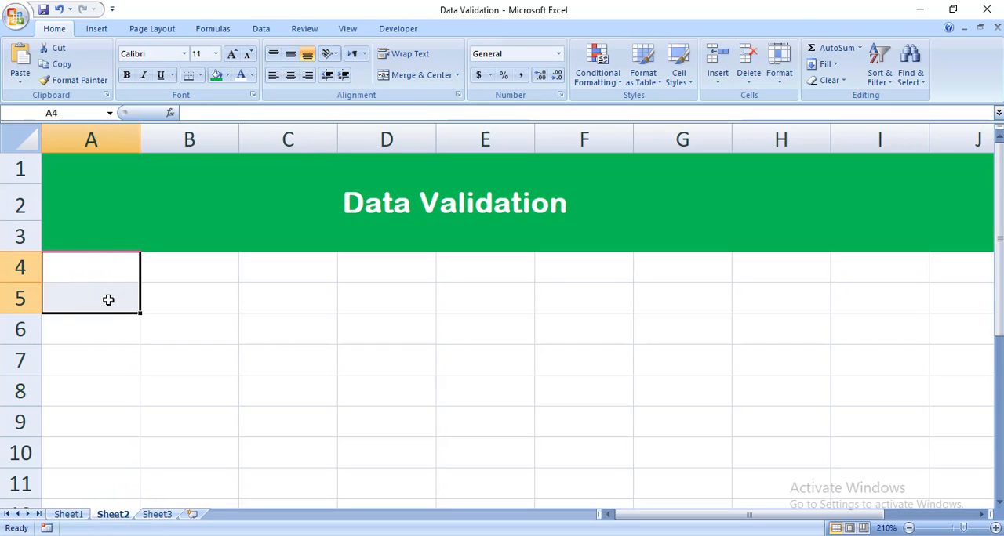
click(458, 76)
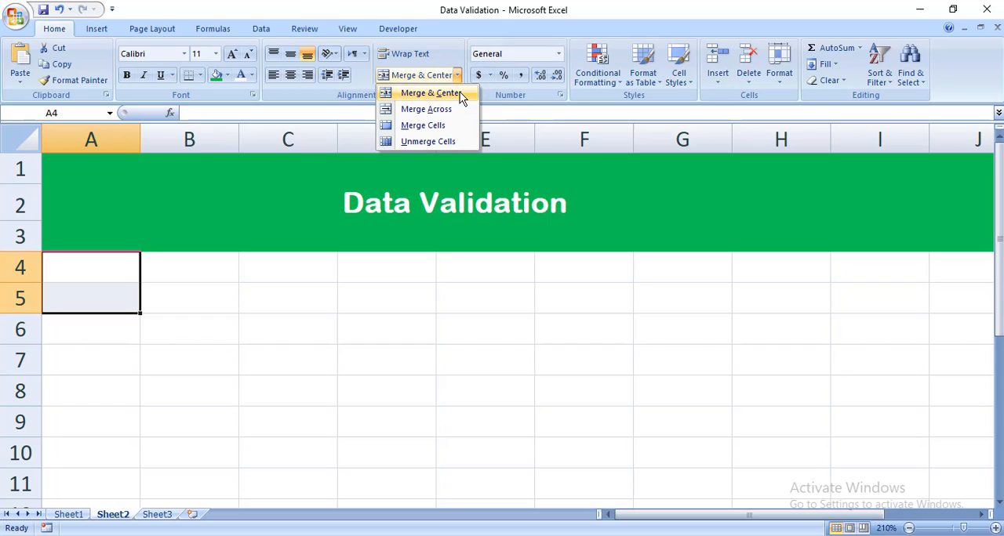
click(460, 93)
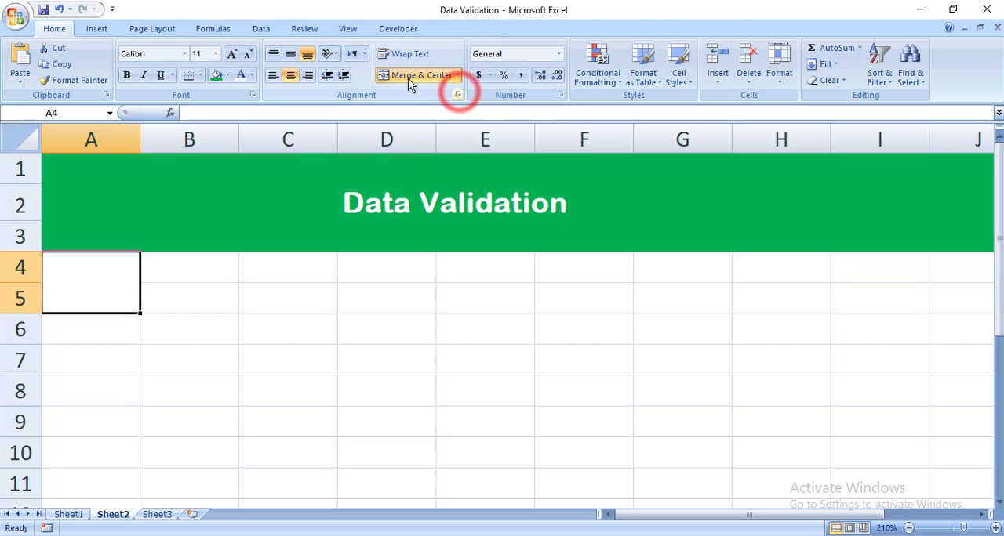
click(288, 58)
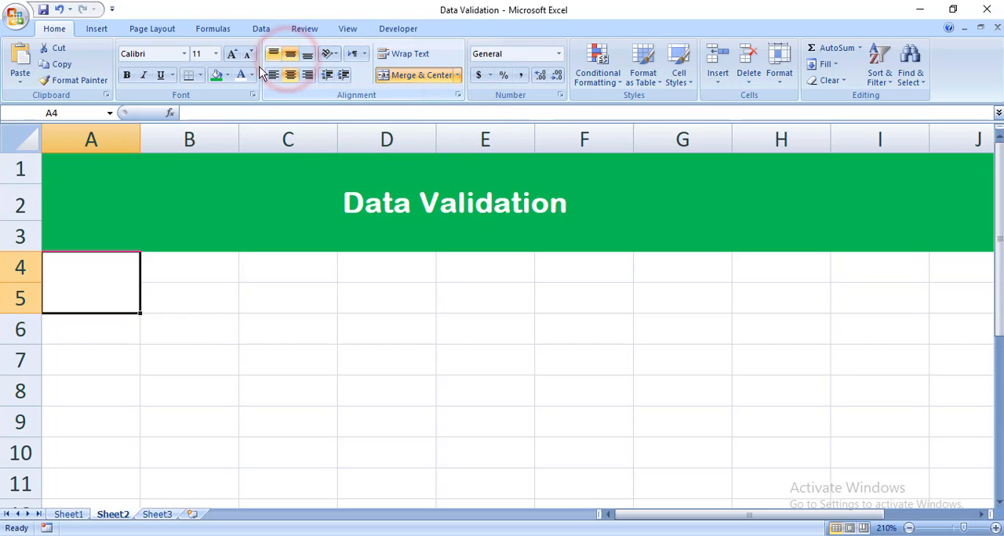
- Apply a thick box border to the merged cell A4:A5
click(200, 76)
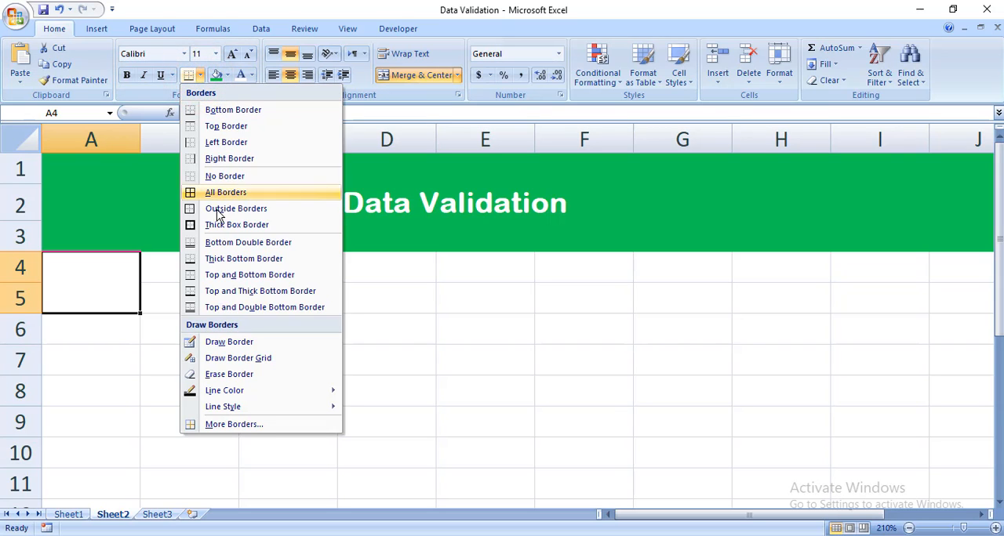
click(215, 225)
click(177, 345)
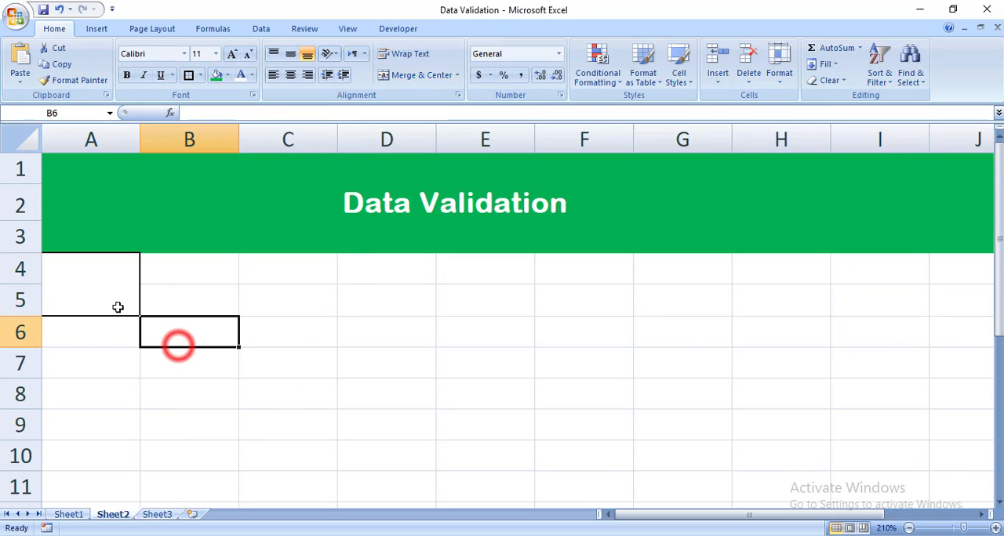
- Fill the merged, bordered cell A4:A5 across to column H to create the heading row cells
click(118, 307)
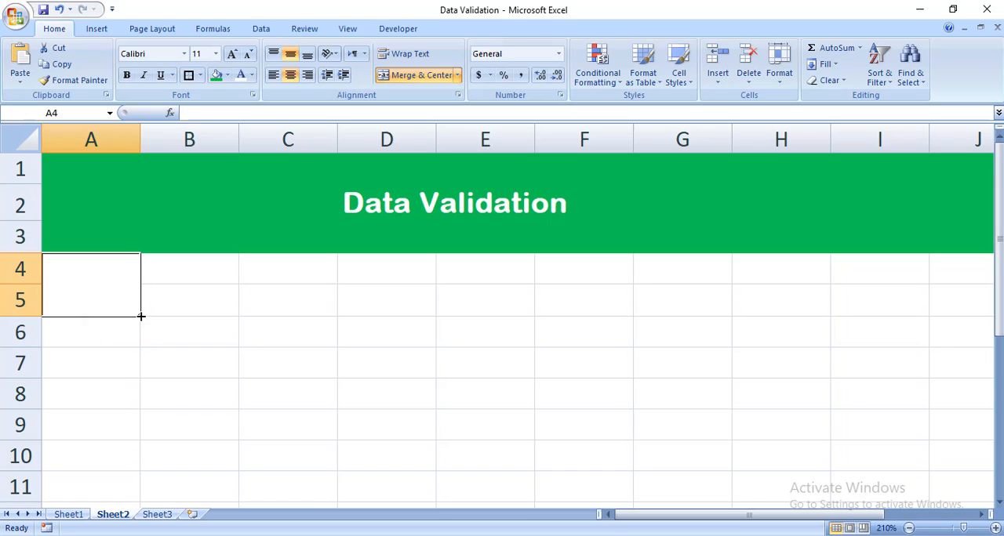
drag(139, 317, 202, 316)
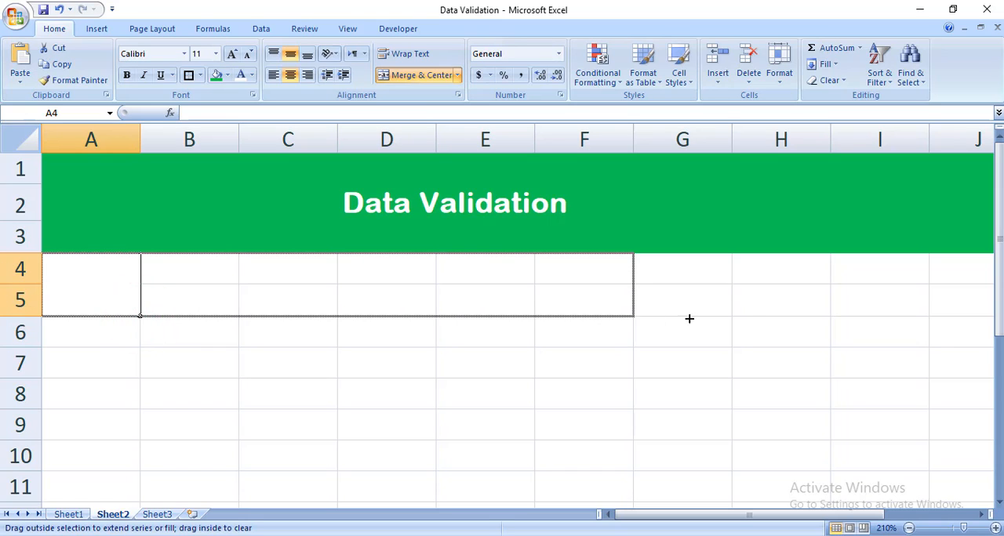
drag(689, 318, 807, 312)
click(672, 402)
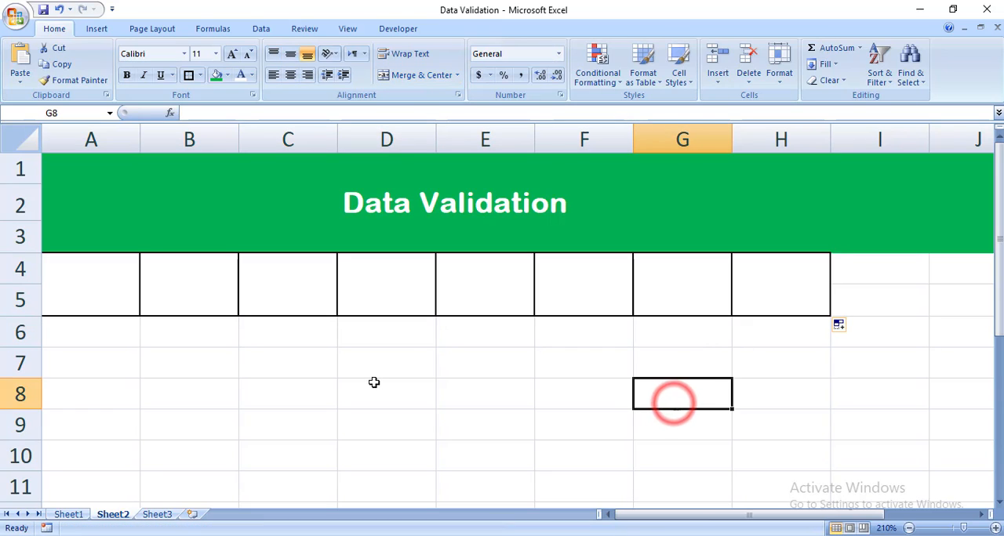
- Remove the green fill from cells I1:I3 beside the title banner
click(624, 514)
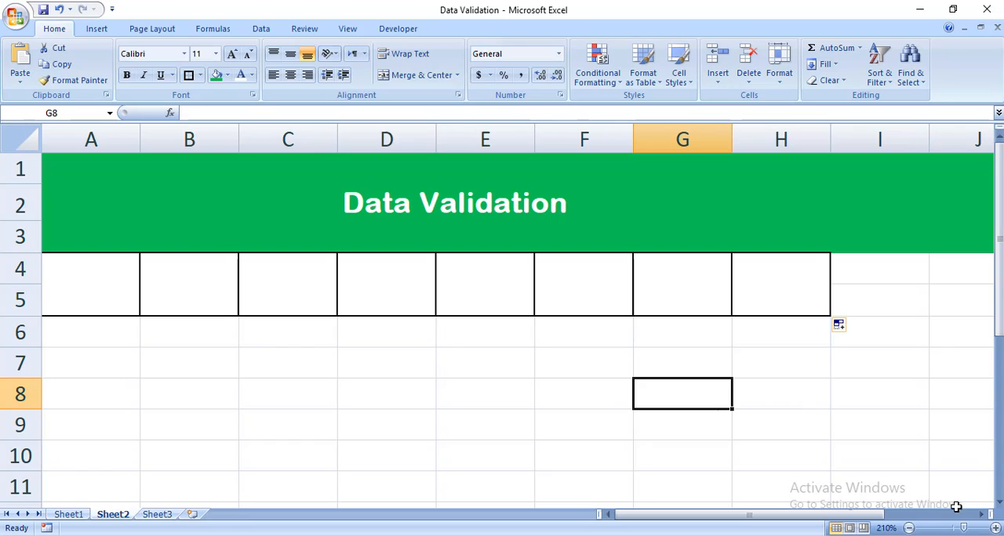
click(994, 529)
click(994, 528)
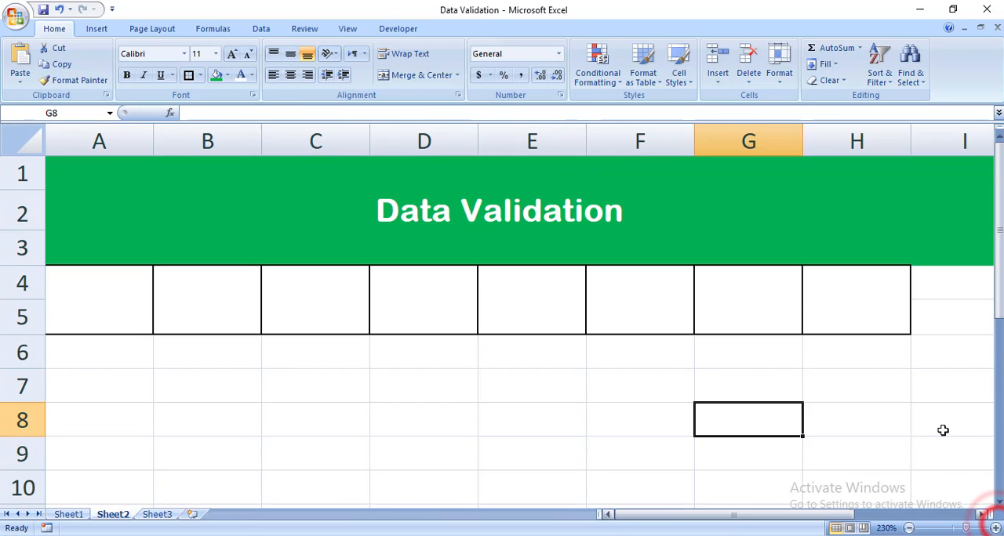
drag(999, 307, 998, 296)
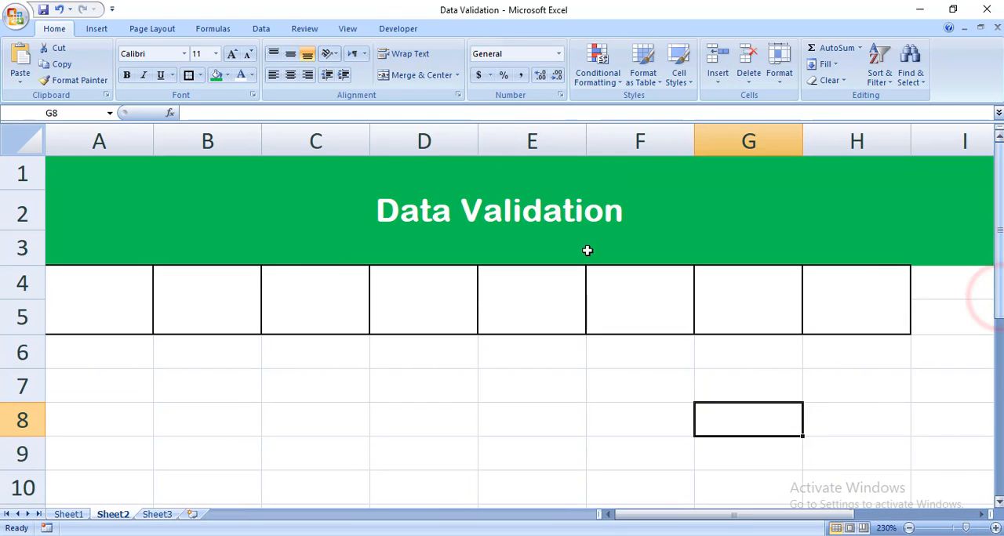
click(643, 515)
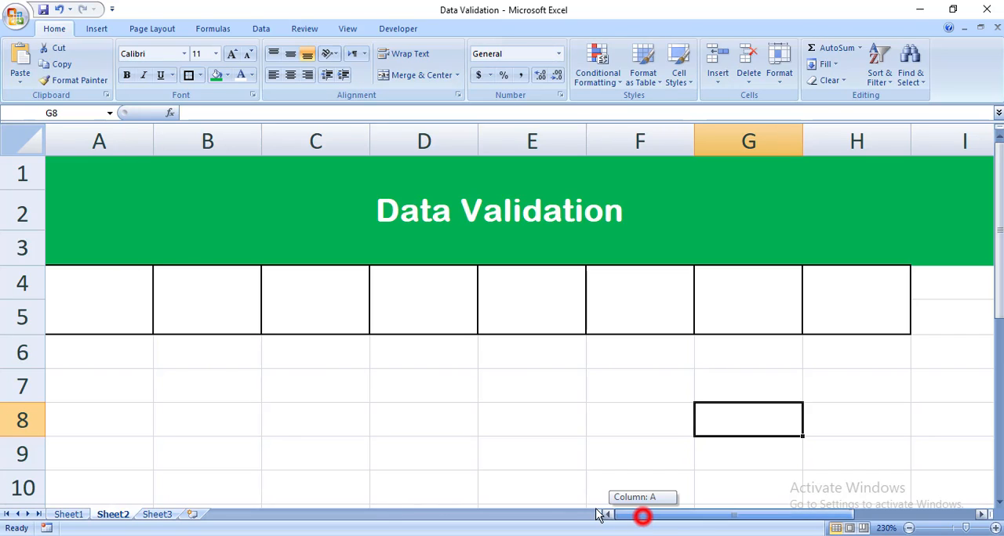
click(691, 452)
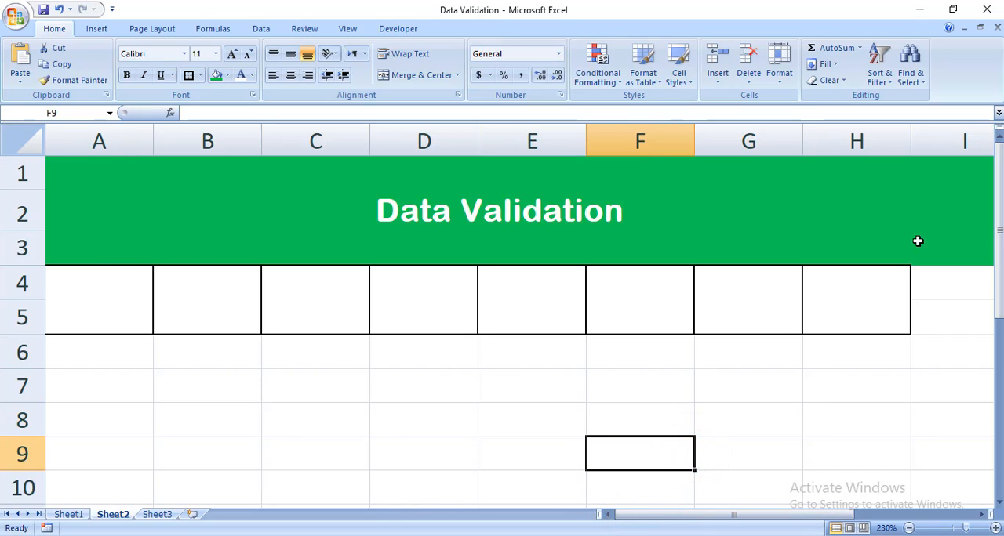
drag(917, 230, 930, 173)
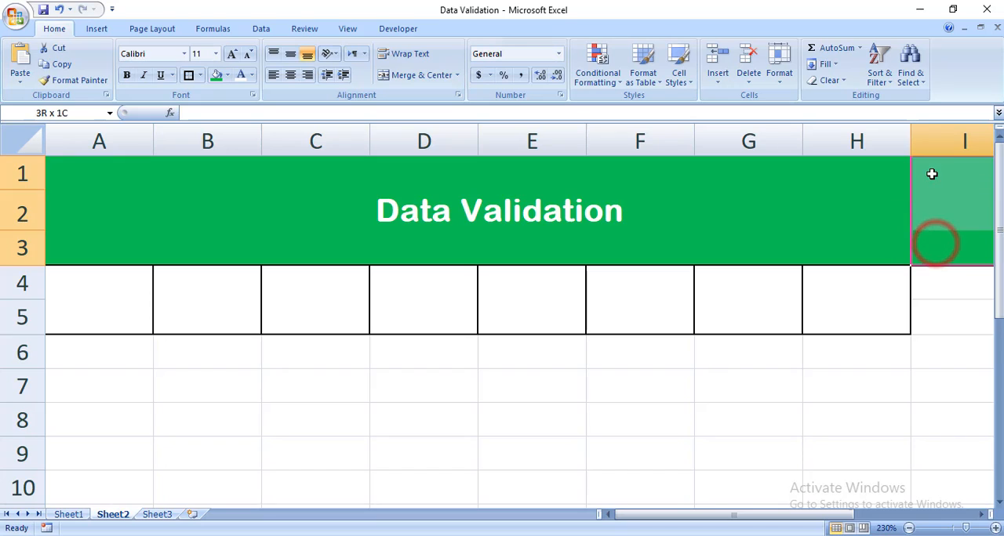
click(227, 78)
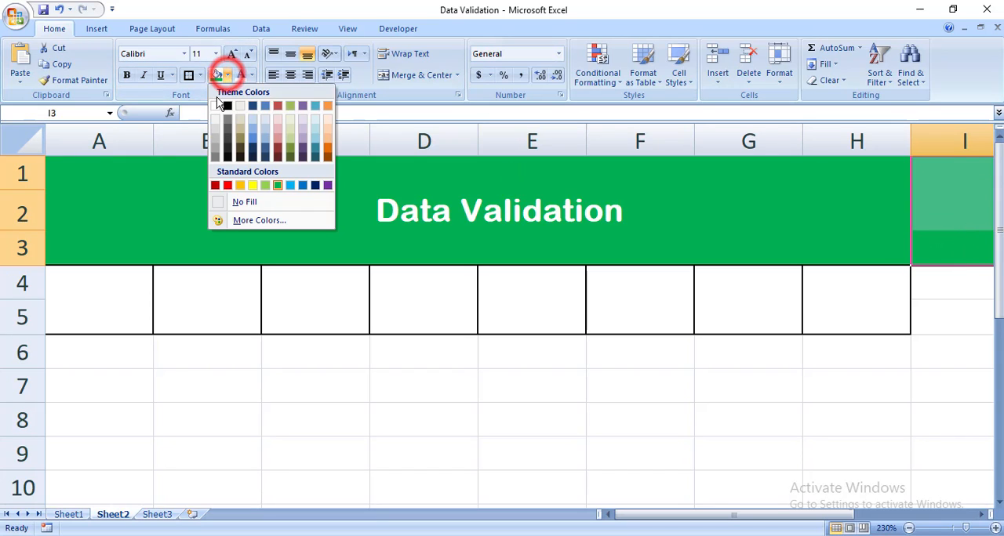
click(239, 202)
click(590, 337)
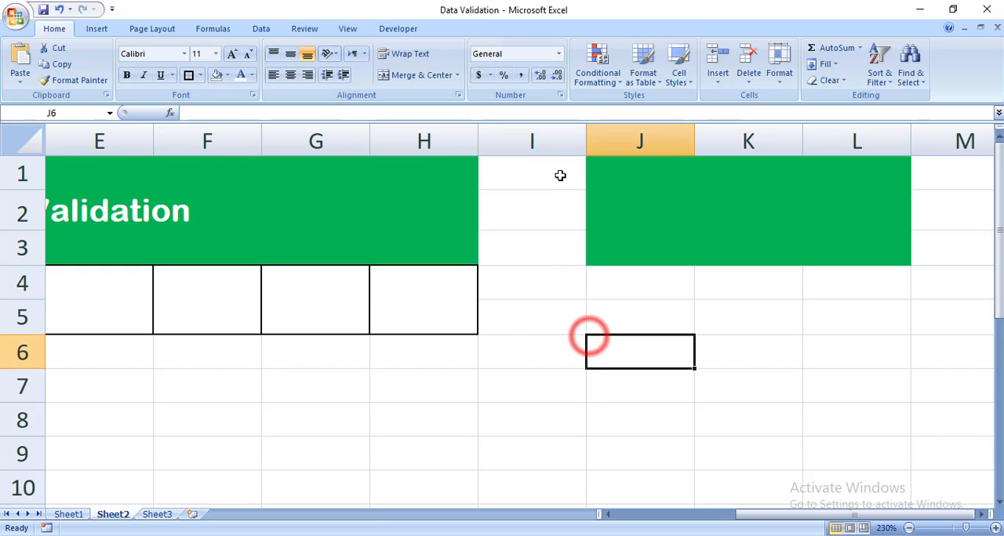
- Clear the fill from the range I1:L4 so the banner ends at column H
drag(560, 173, 892, 270)
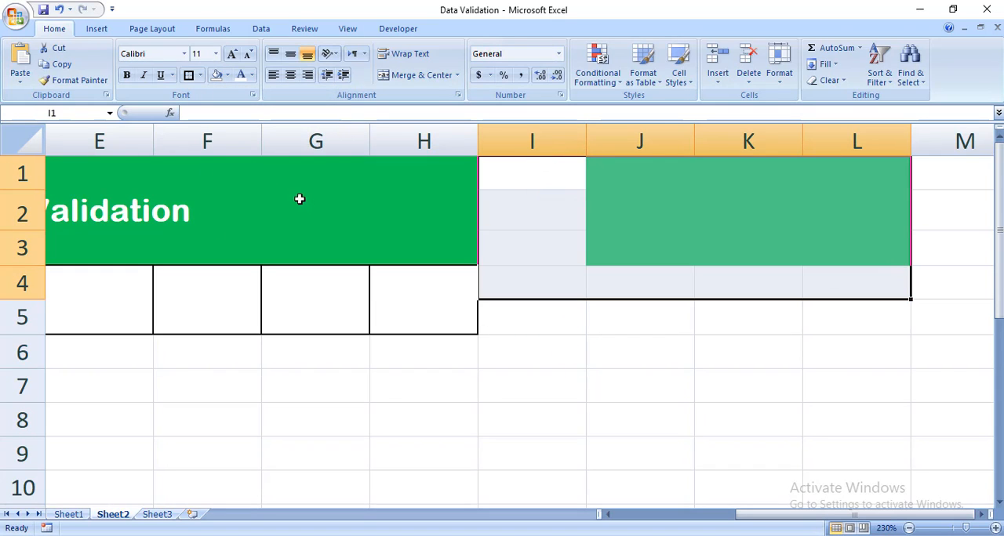
click(227, 78)
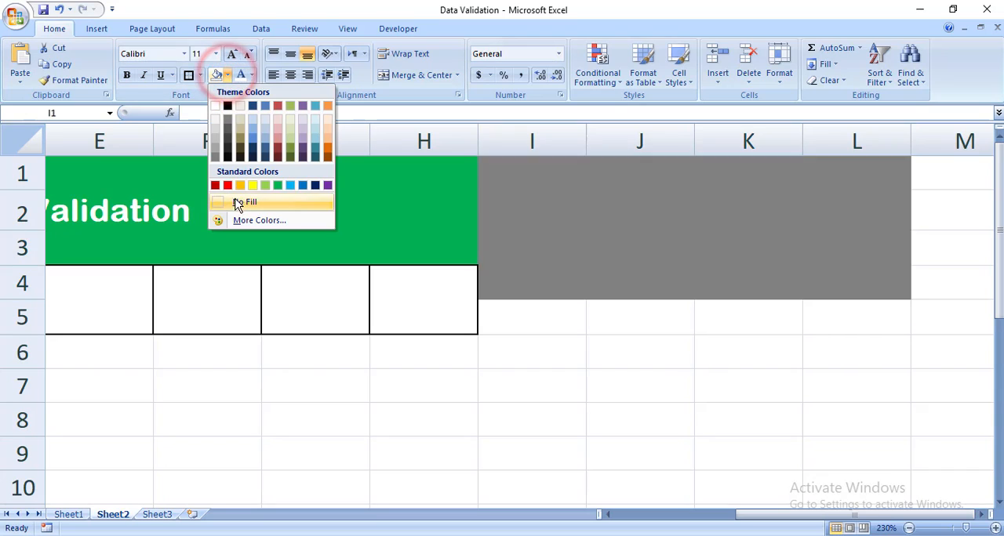
click(235, 200)
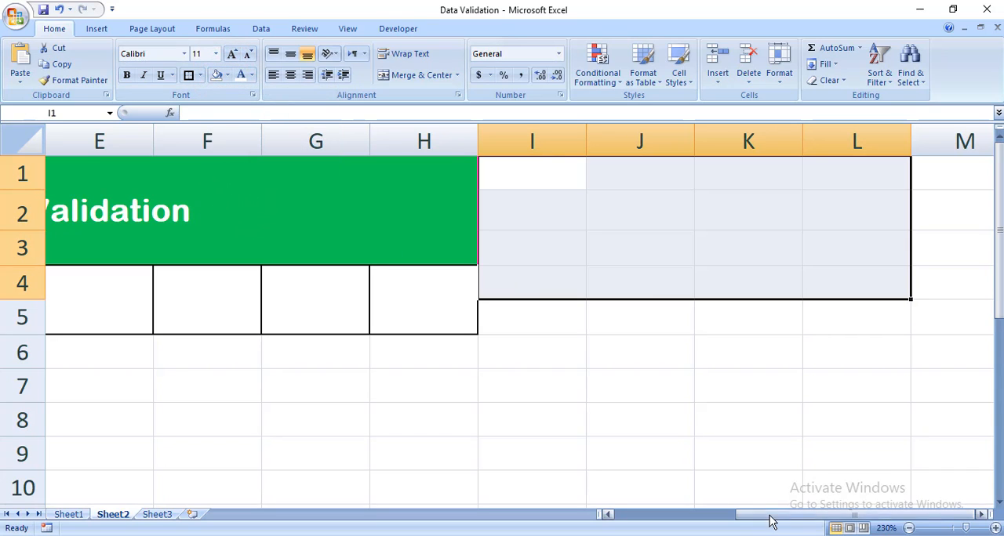
drag(771, 522, 630, 523)
click(529, 449)
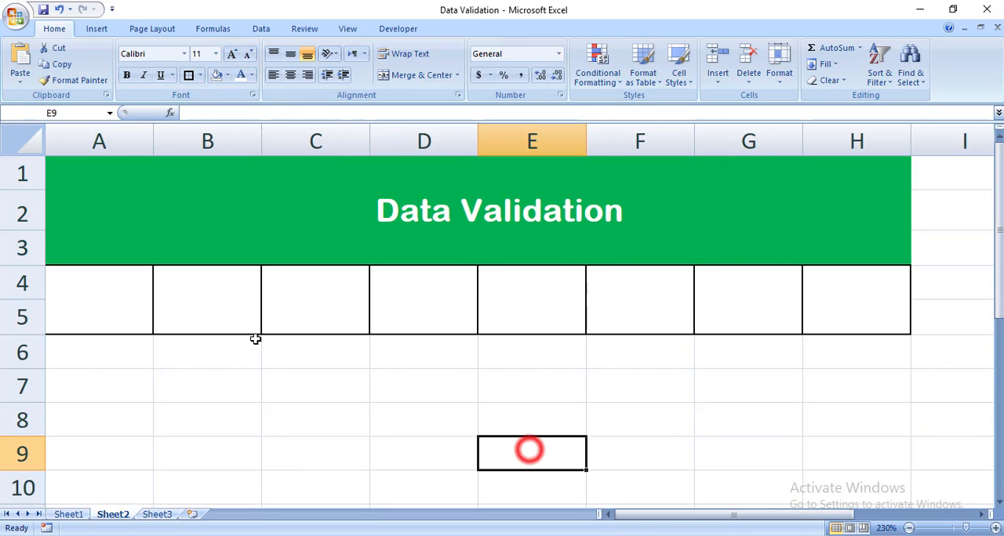
- Review the Allow options in the Data Validation settings for the merged cell A4, and cancel without applying any
click(105, 300)
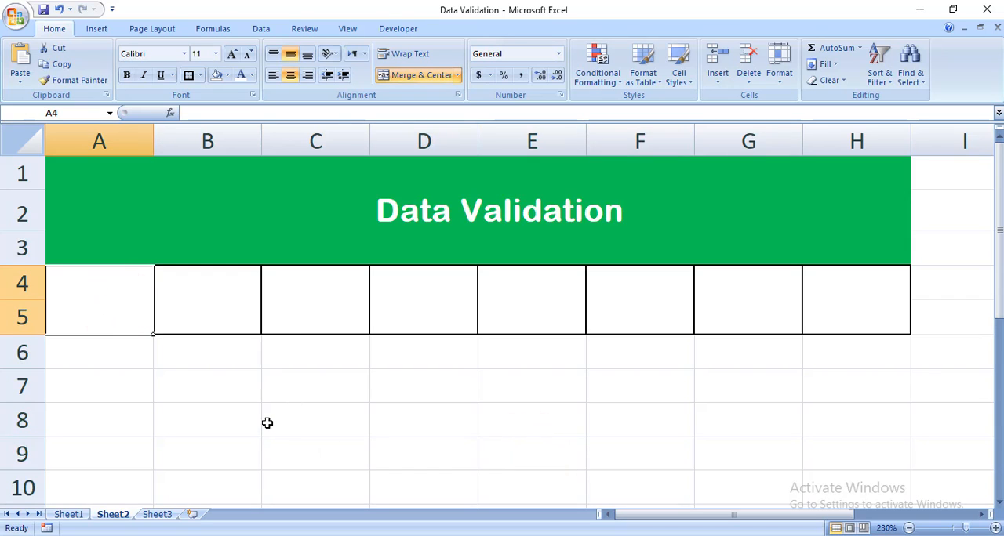
click(260, 32)
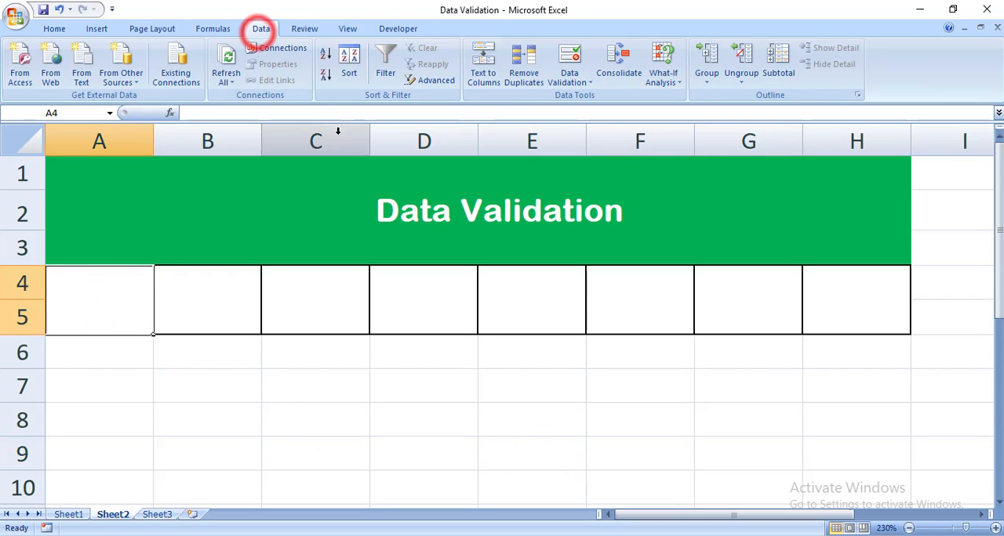
click(579, 86)
click(584, 96)
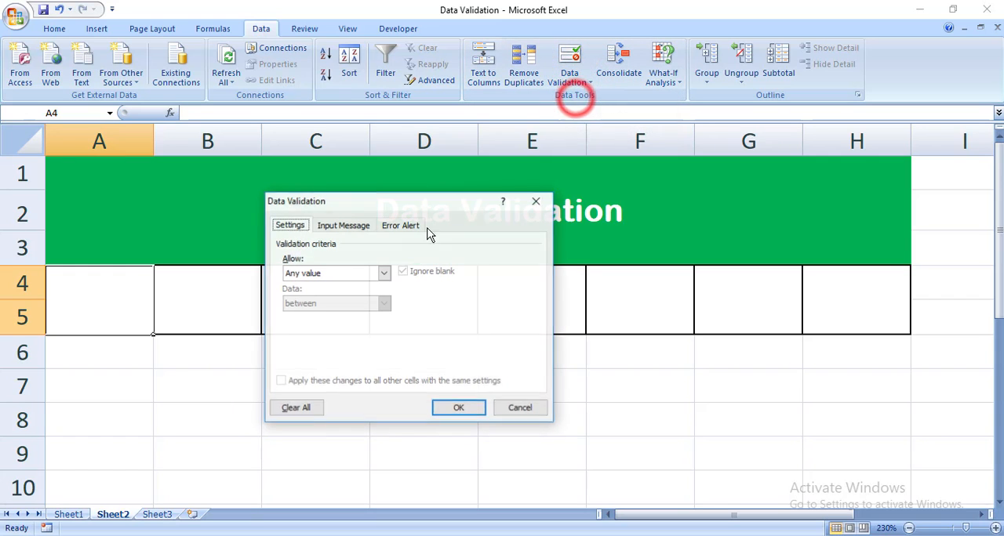
click(350, 272)
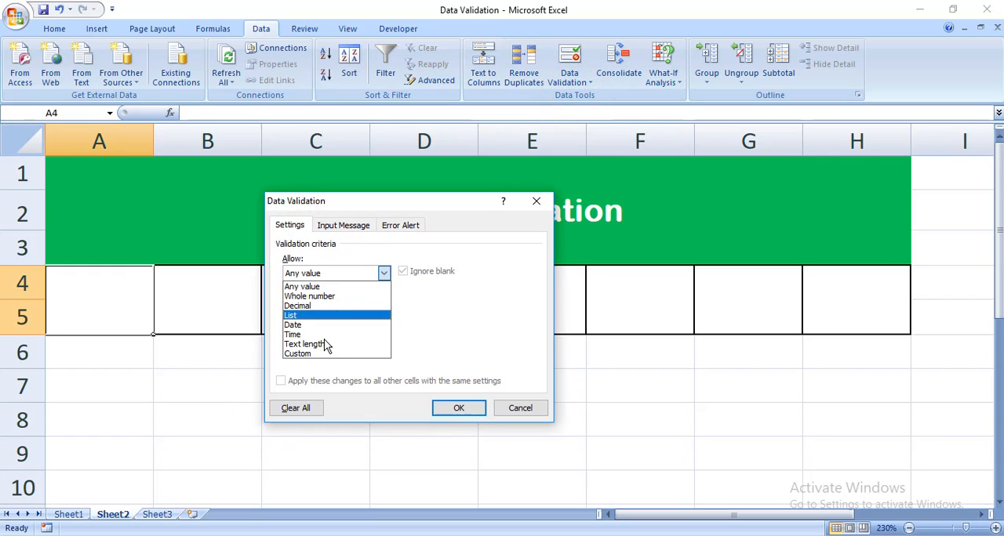
click(522, 405)
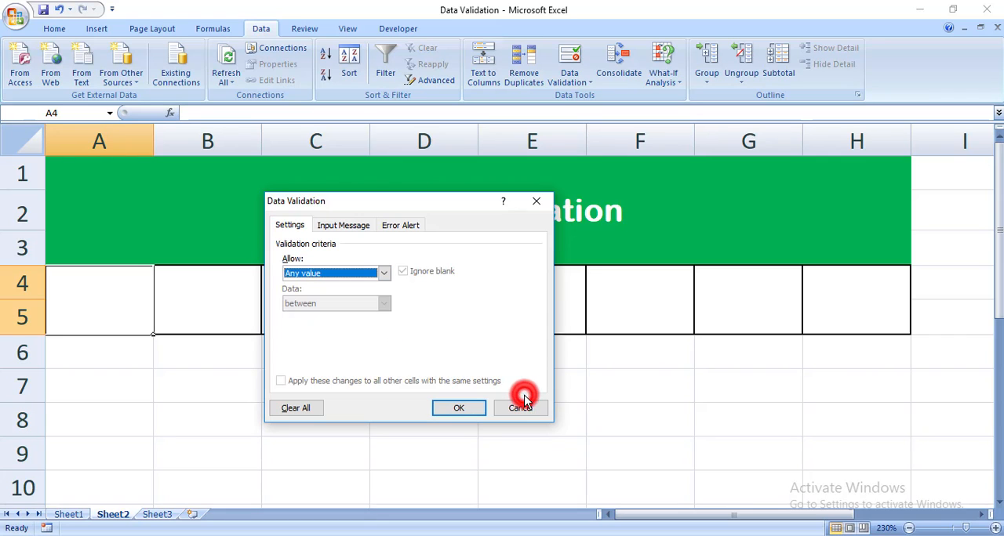
click(521, 404)
click(385, 370)
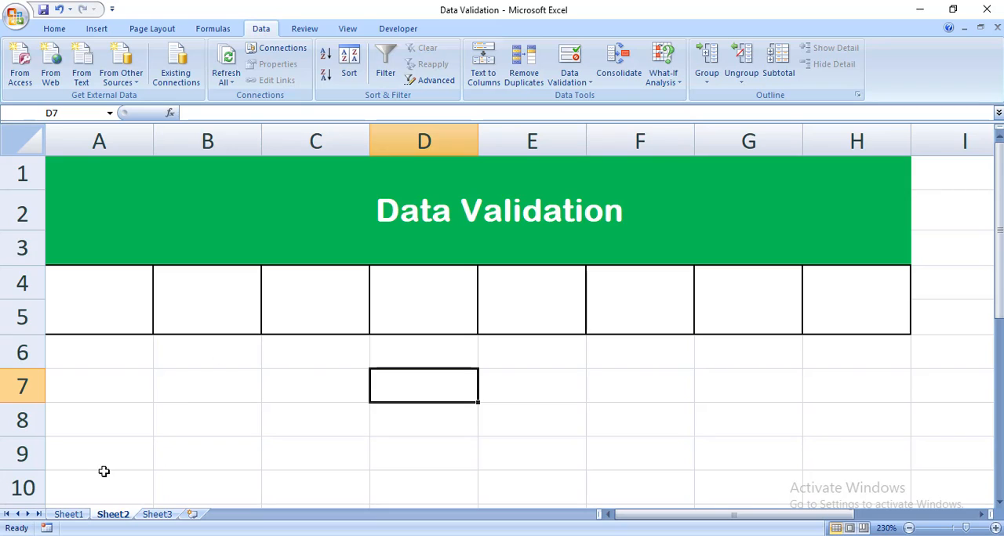
- Switch to Sheet1 and look over the entry cells below the Any Value and Whole Number headings
click(68, 517)
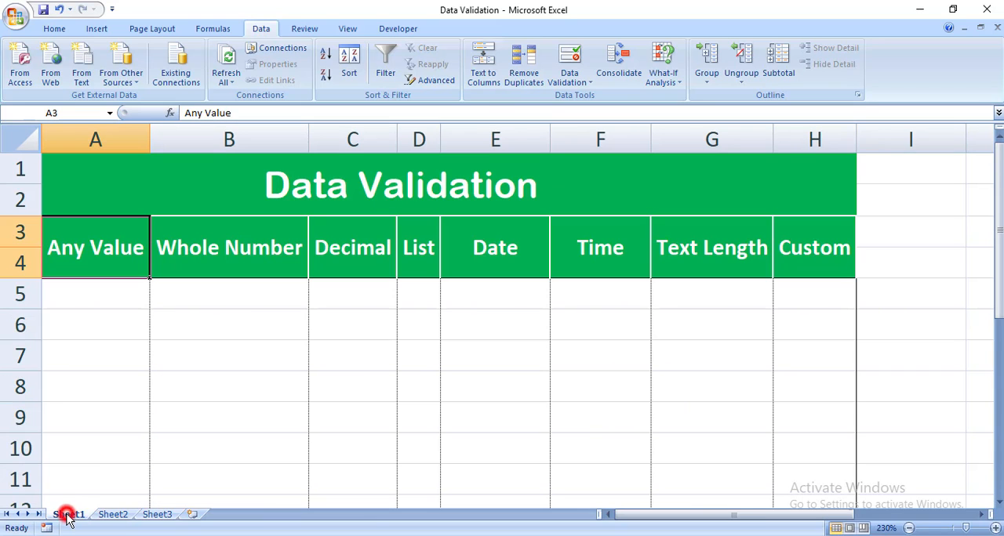
click(136, 294)
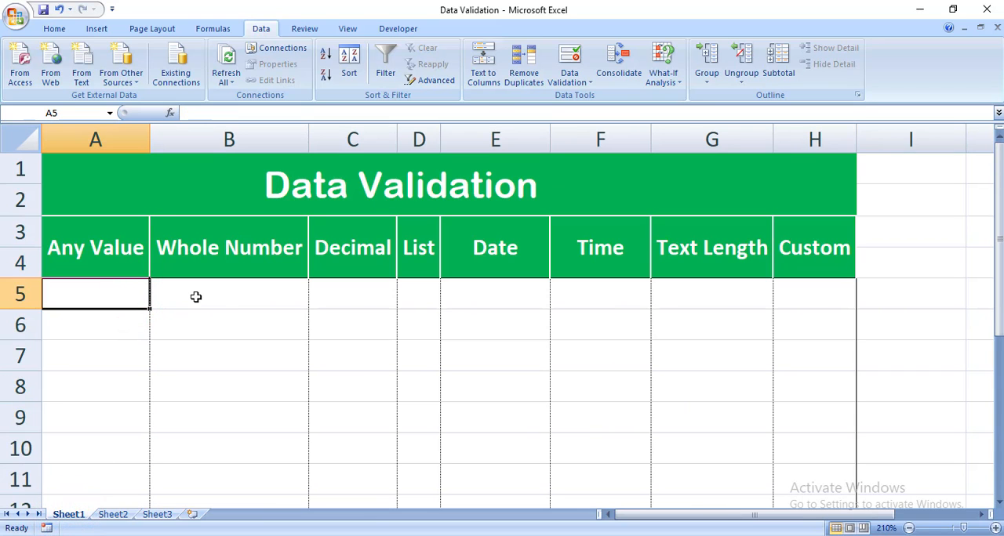
click(243, 301)
click(111, 299)
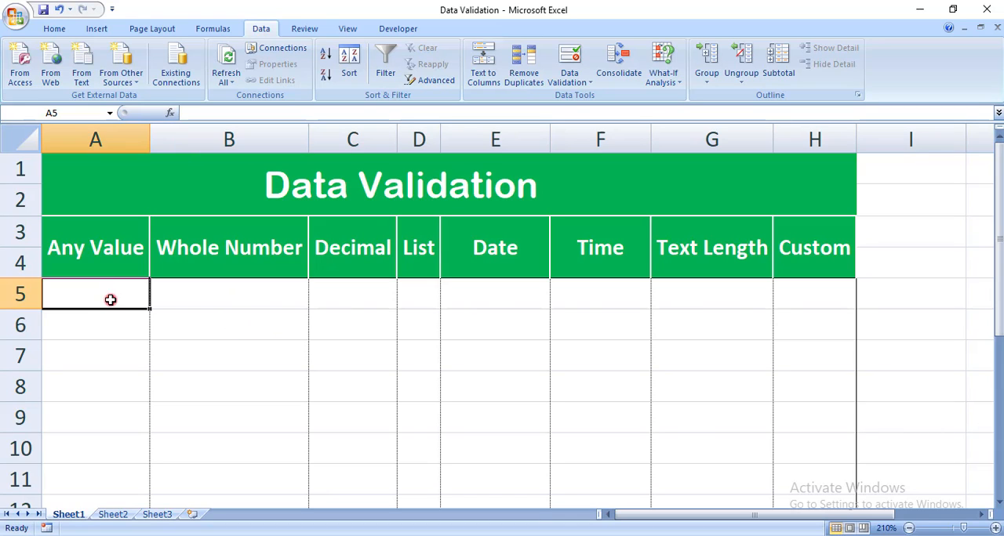
click(175, 336)
drag(126, 291, 120, 481)
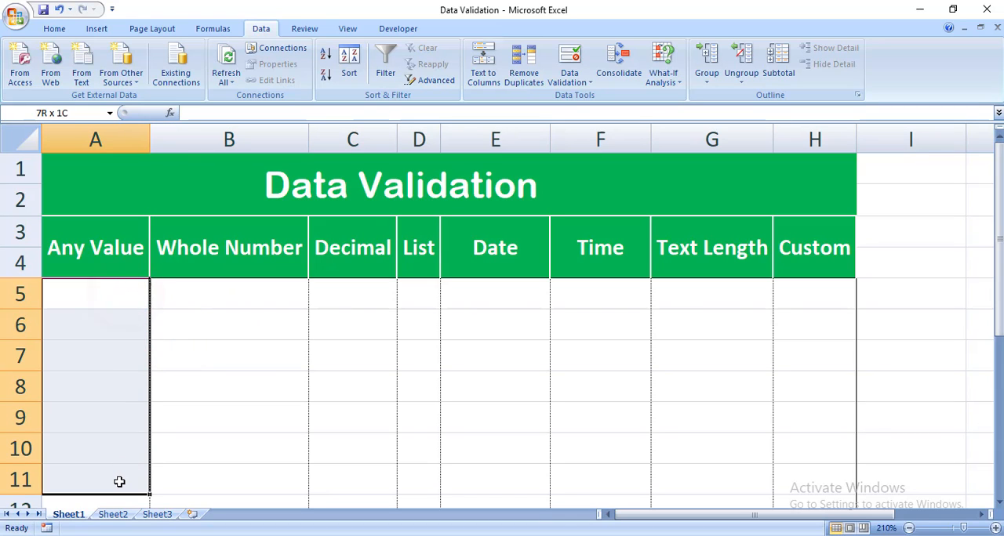
click(94, 141)
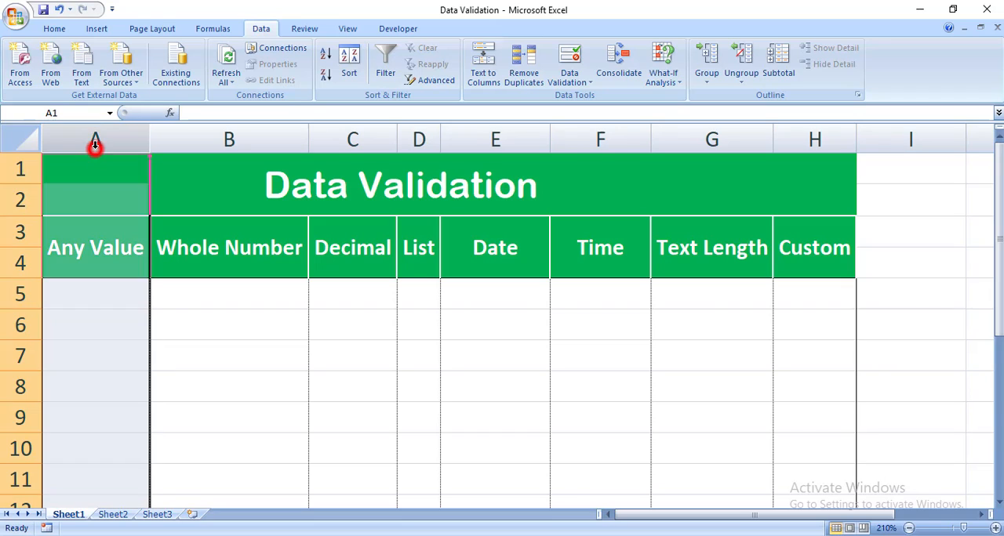
click(168, 248)
- Apply data validation allowing Any value to cells A5:A11 under the Any Value heading
drag(123, 287, 115, 474)
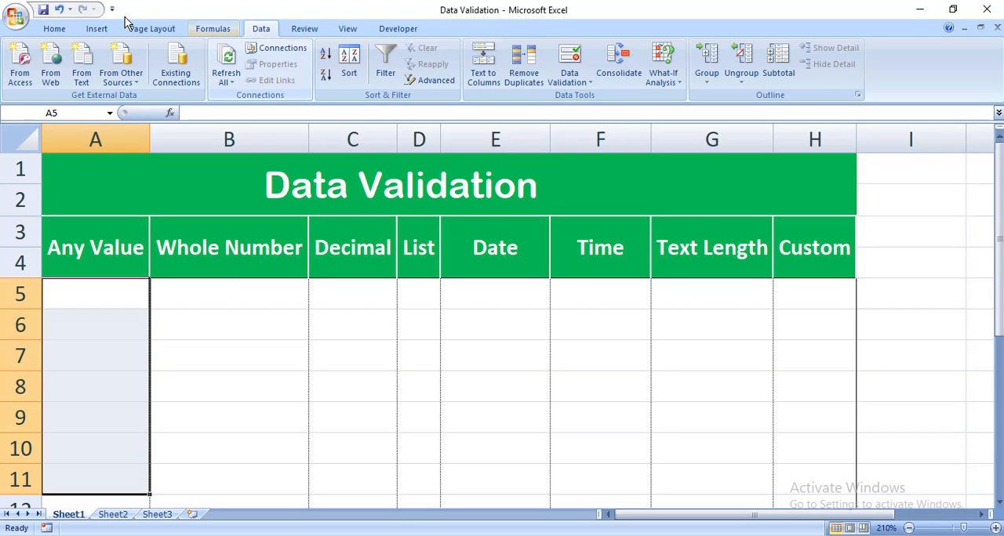
click(56, 28)
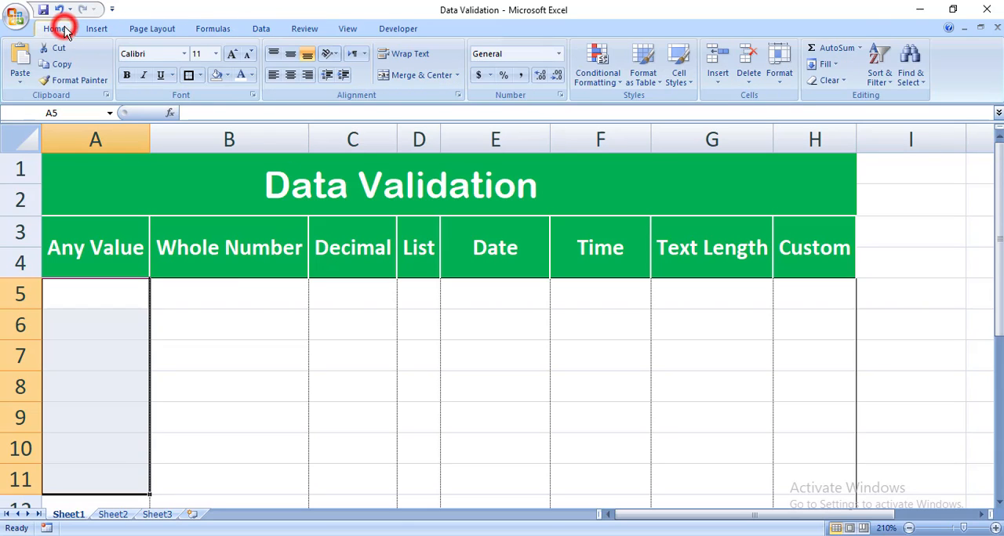
click(261, 29)
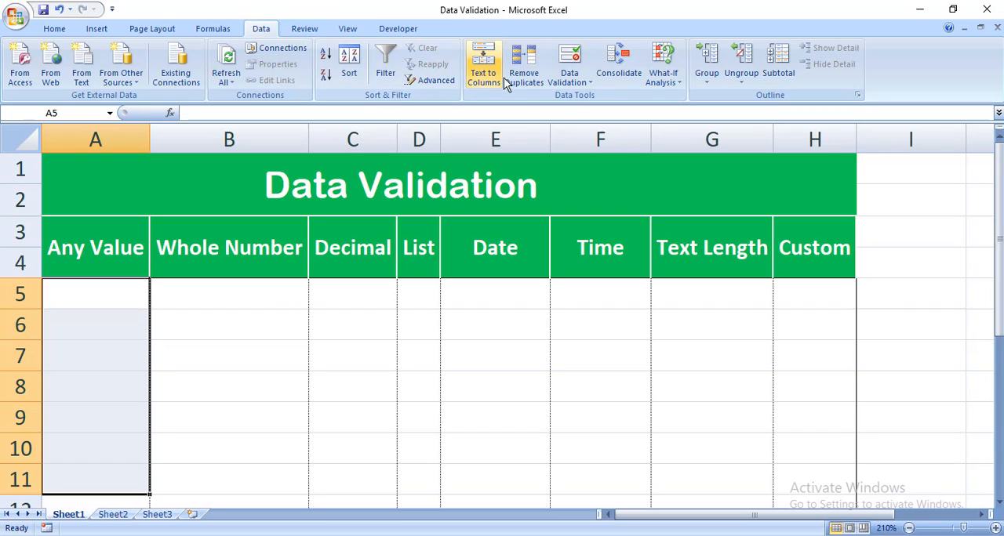
click(570, 78)
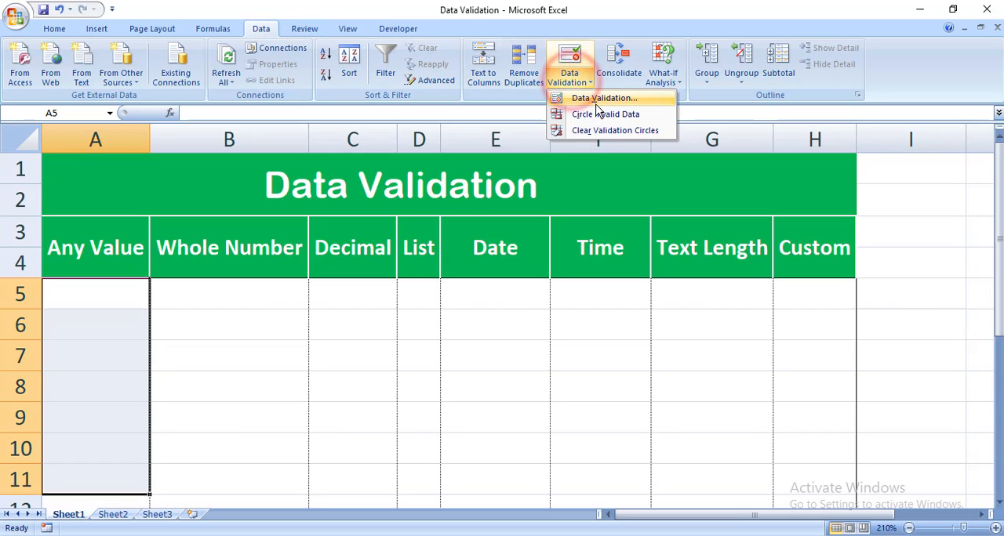
click(579, 77)
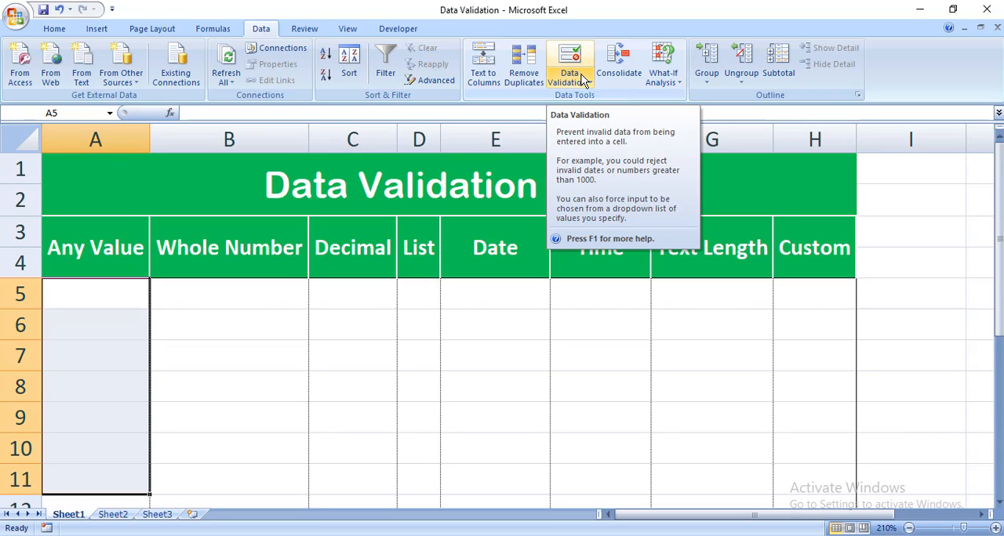
click(581, 79)
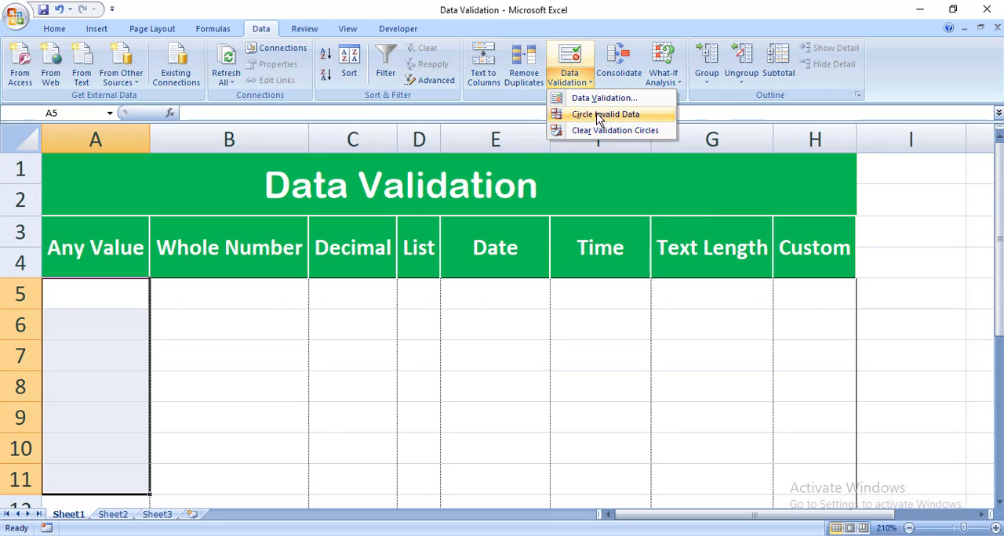
click(604, 98)
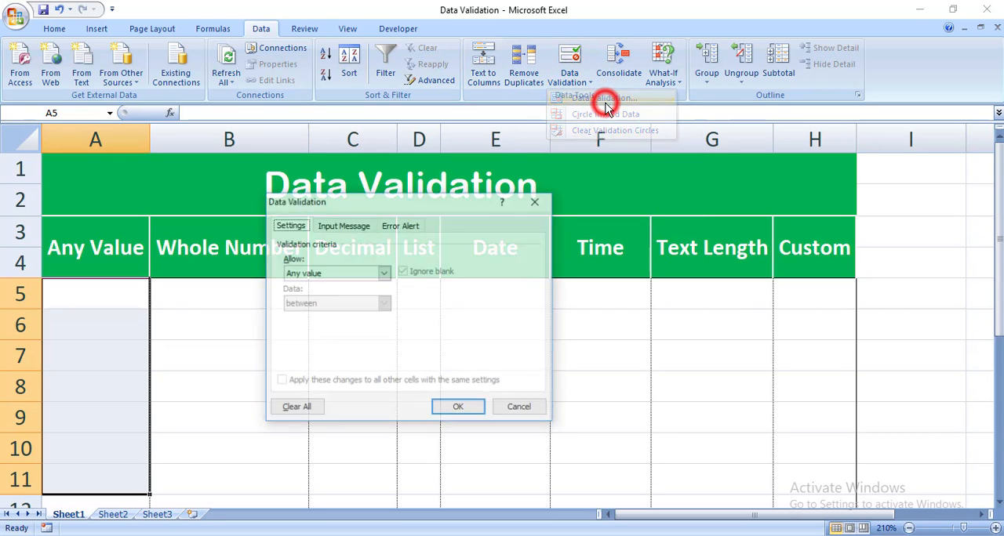
click(360, 278)
click(358, 277)
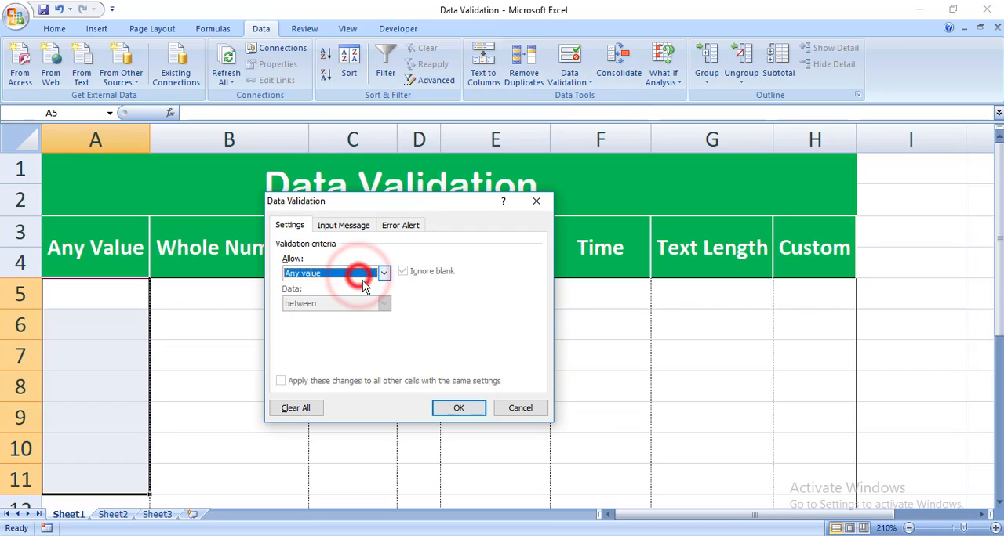
click(445, 407)
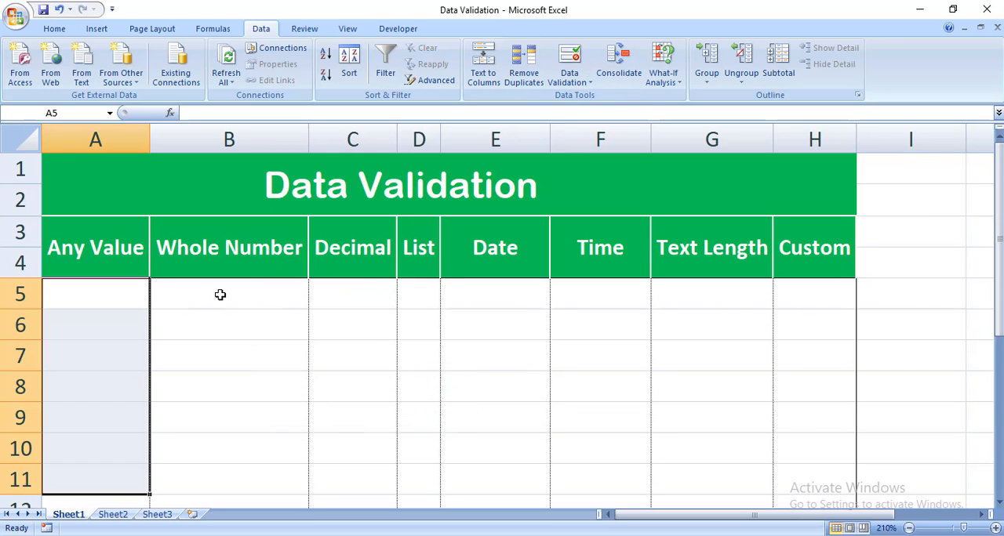
- Start data validation for cells B5:B11 under the Whole Number heading, allowing Whole number with the between condition
drag(220, 295, 216, 482)
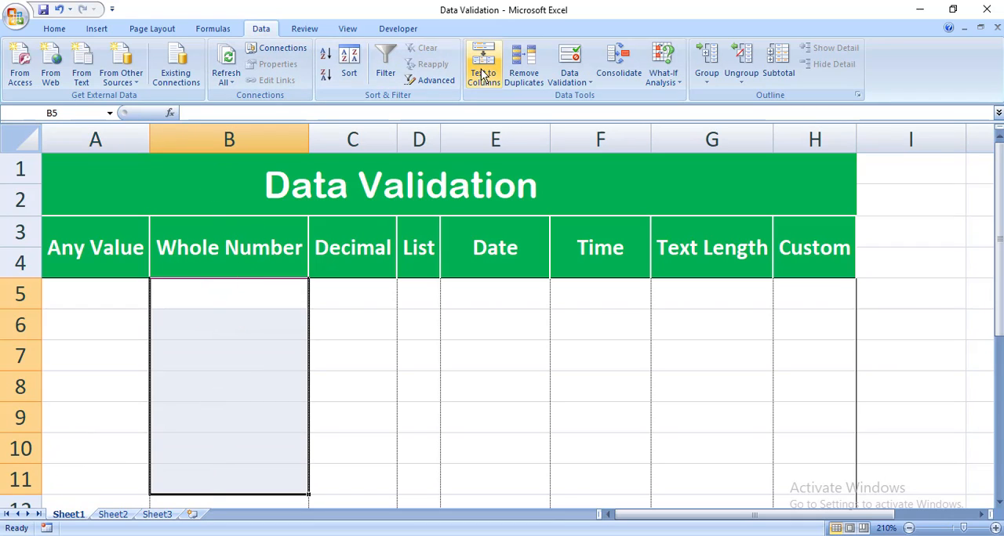
click(578, 81)
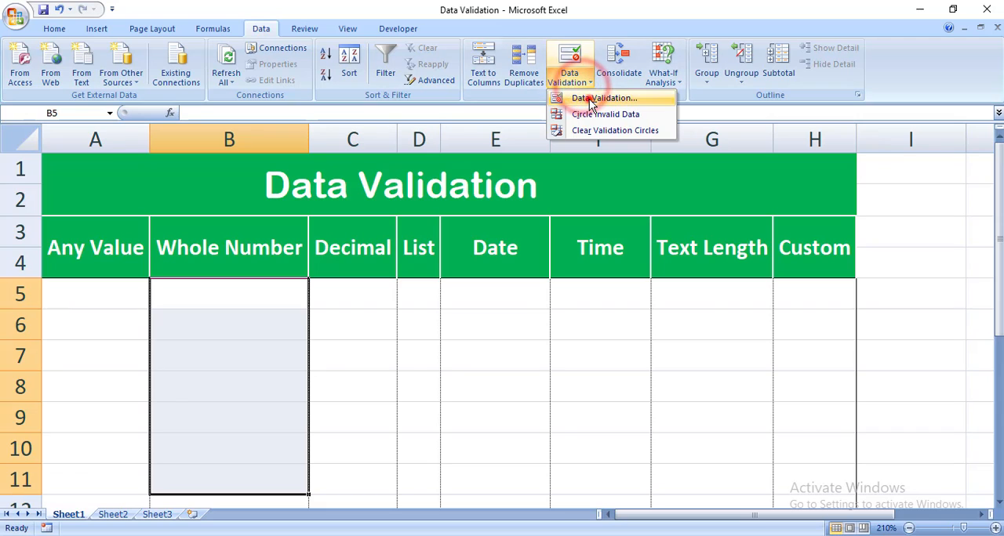
click(591, 99)
click(331, 273)
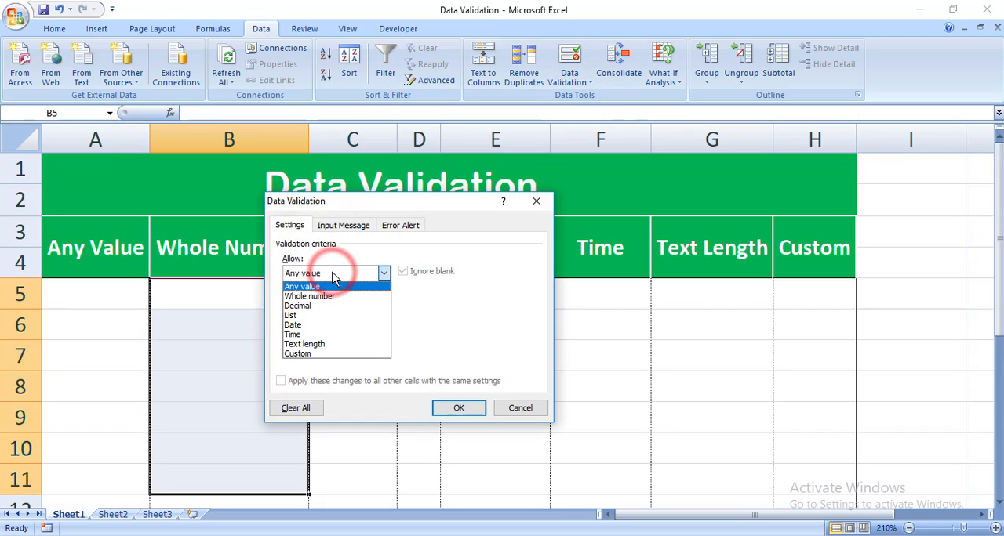
click(324, 297)
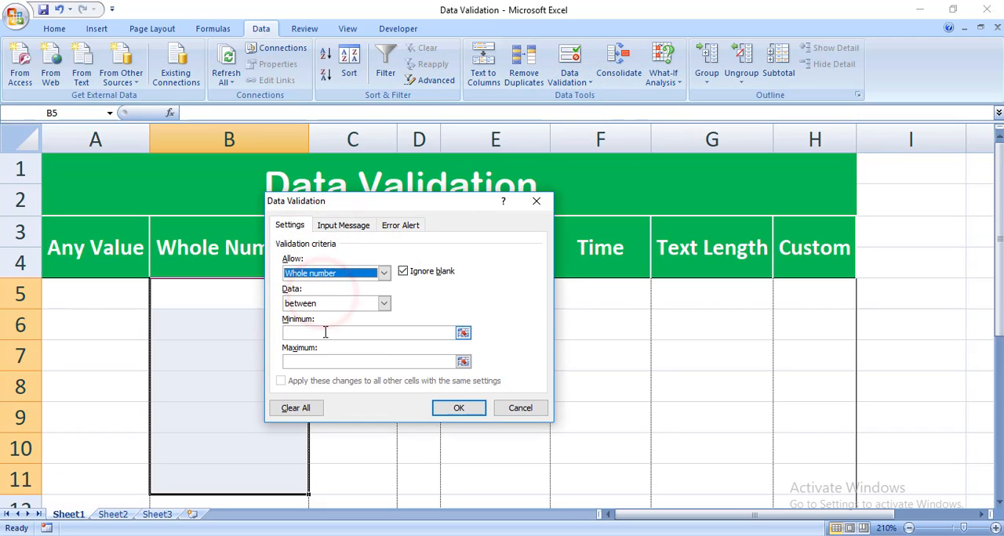
click(338, 310)
click(335, 314)
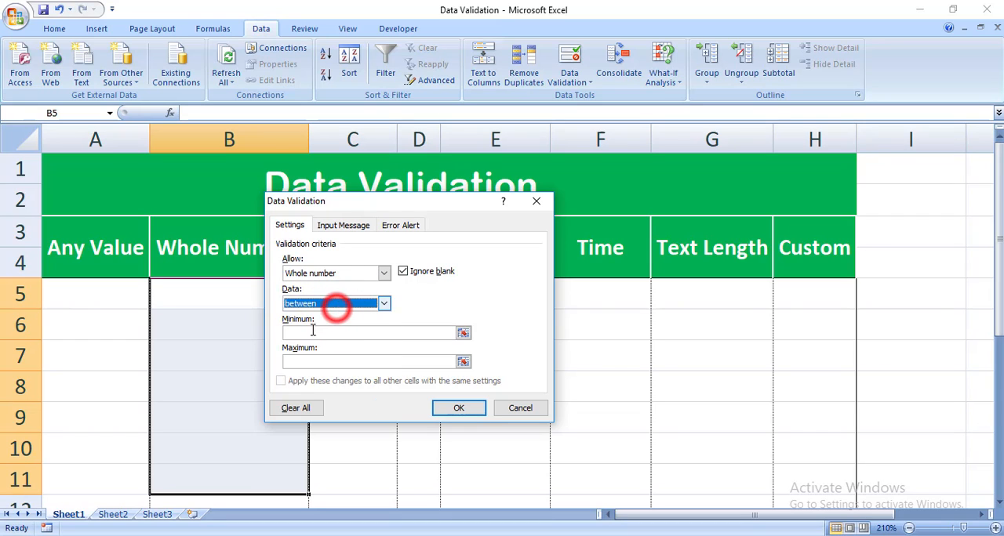
click(334, 312)
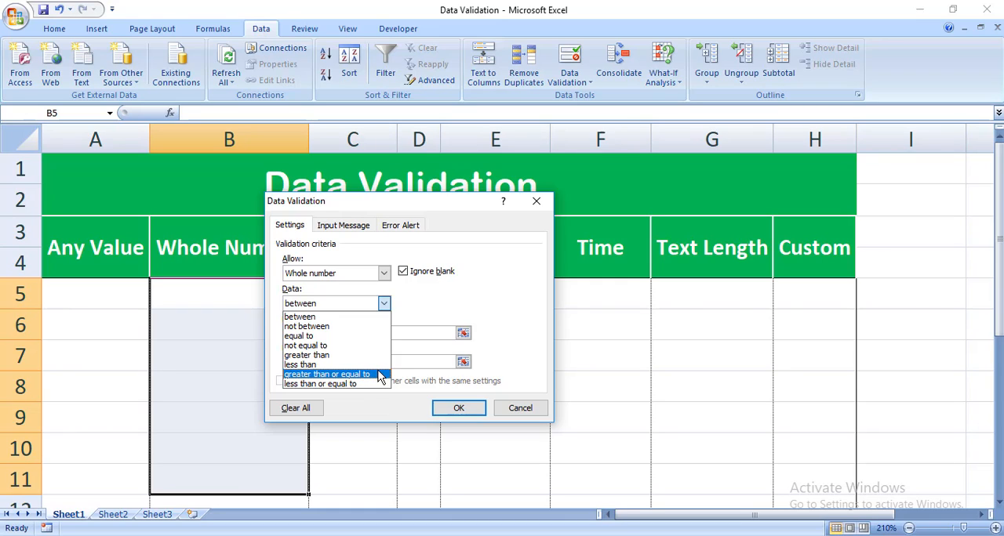
click(360, 316)
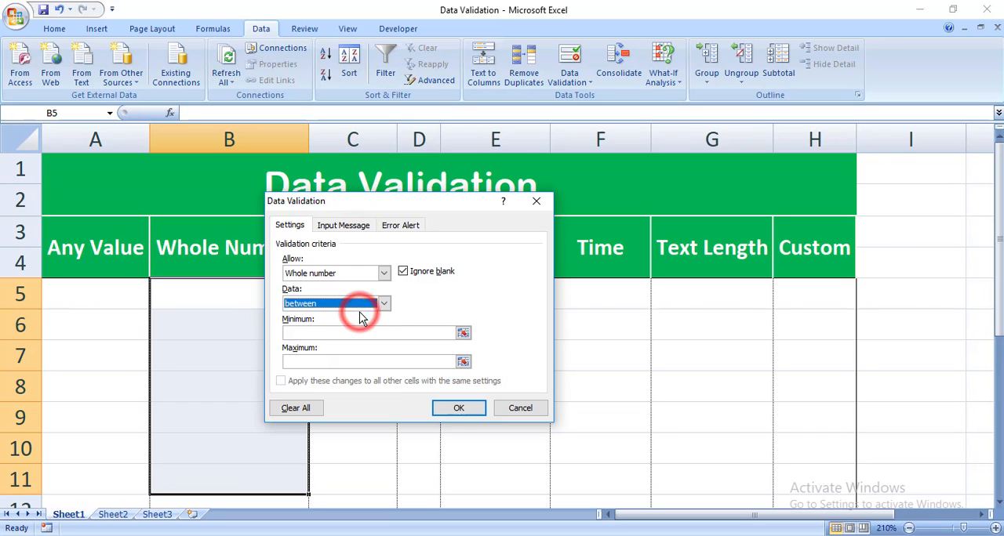
- Set the whole number rule's minimum to 0 and maximum to 10, and apply it to the selected cells
click(330, 333)
text(0)
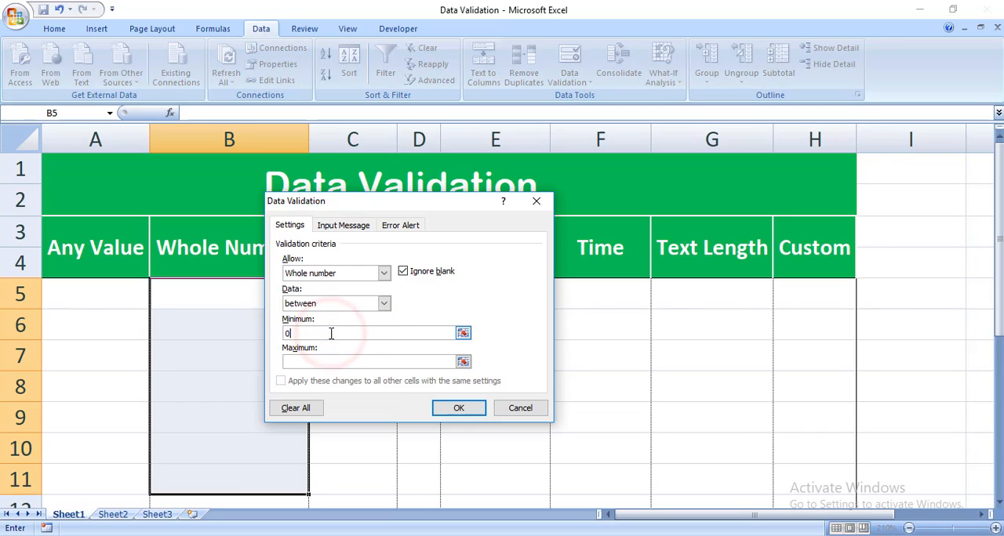
click(306, 359)
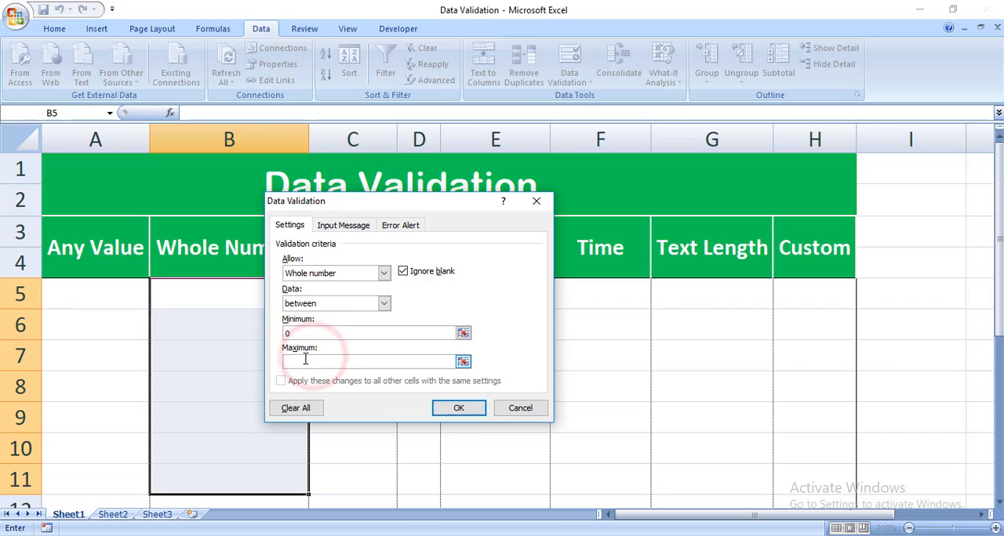
text(10)
click(451, 409)
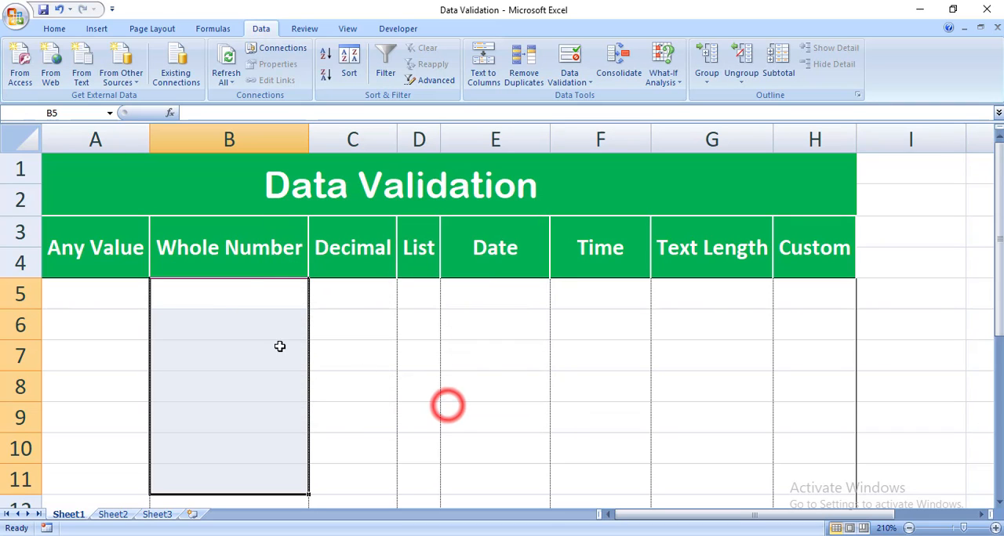
- Test the whole number rule by entering 0, 10 and 5 in cells B5, B6 and B7
click(242, 295)
text(0)
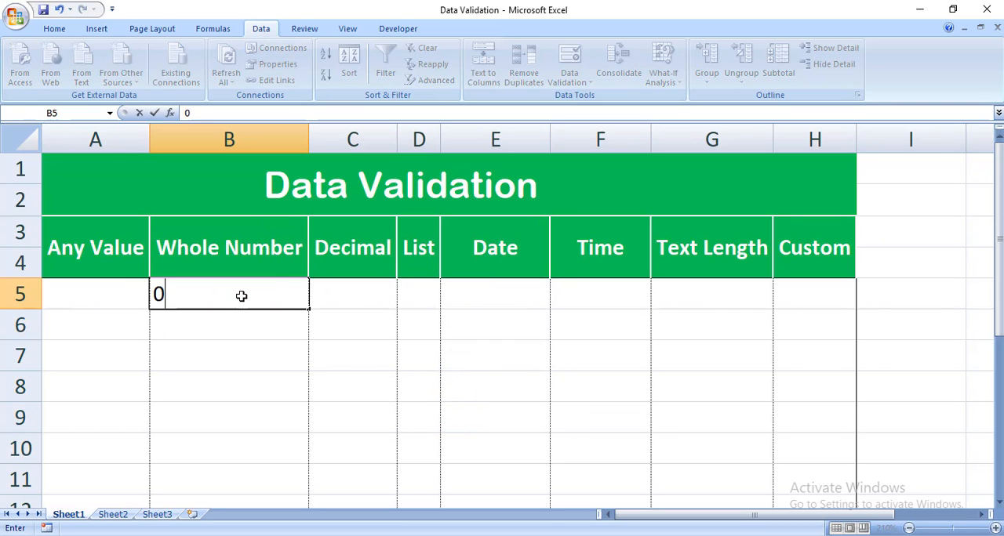
key(Return)
text(10)
key(Return)
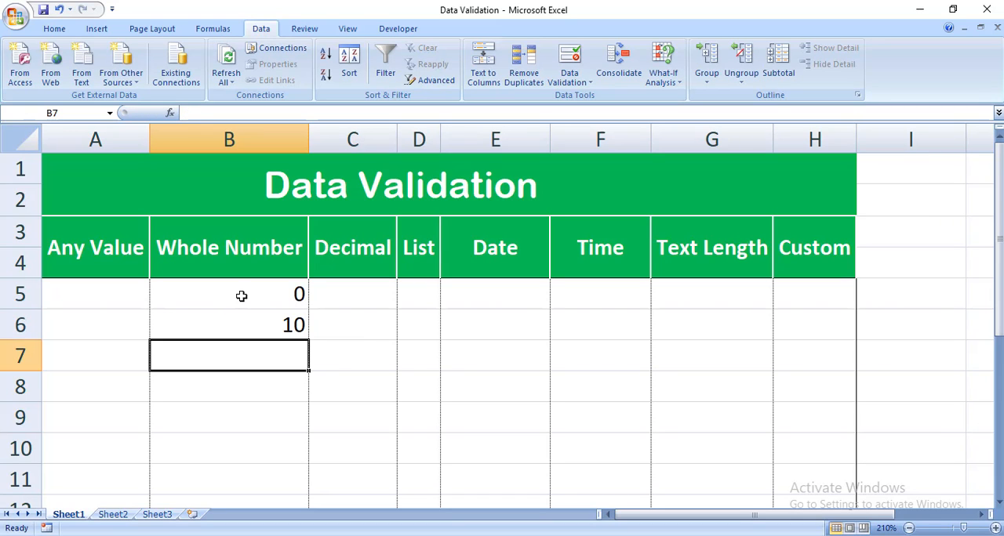
text(5)
key(Return)
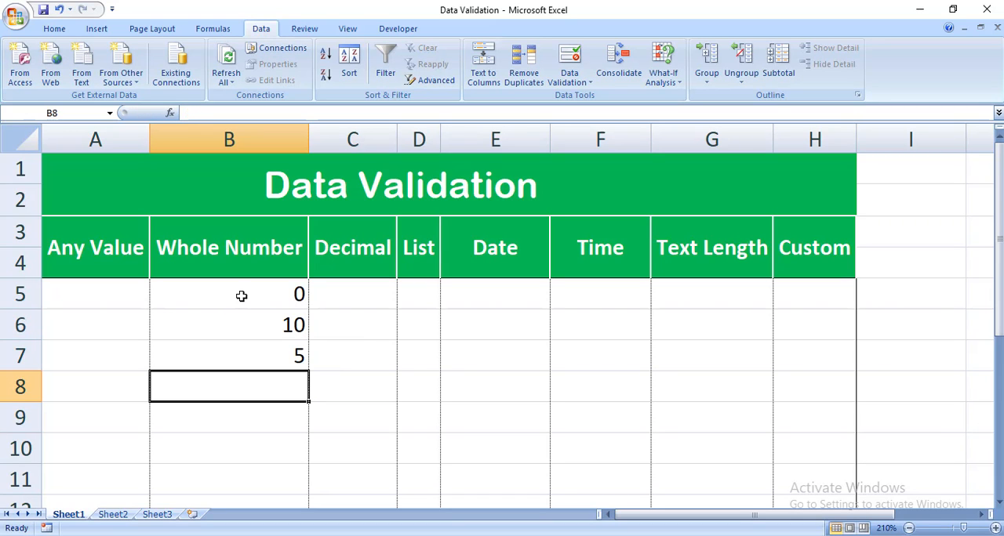
- Try to enter the out-of-range value 11 in cell B8, and cancel the entry
text(11)
key(Return)
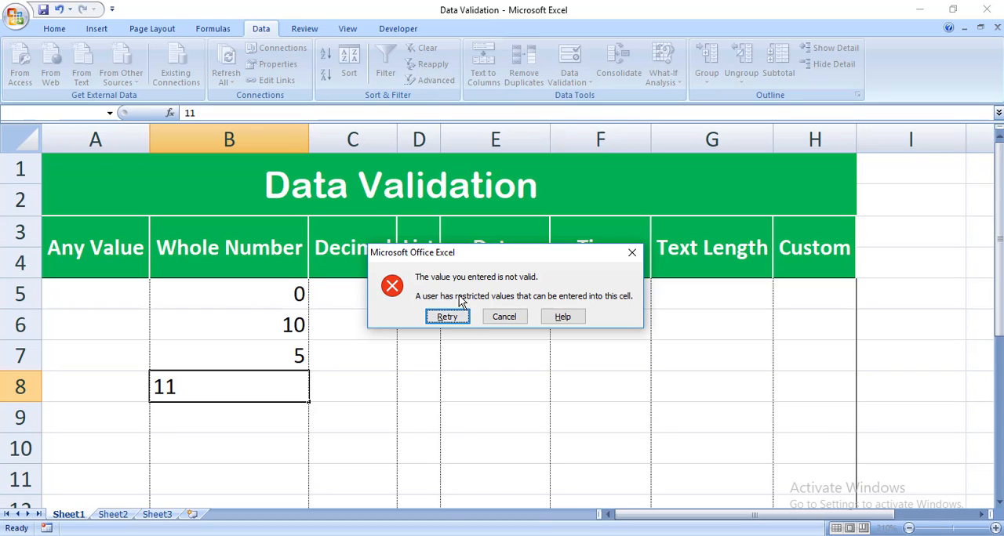
click(447, 317)
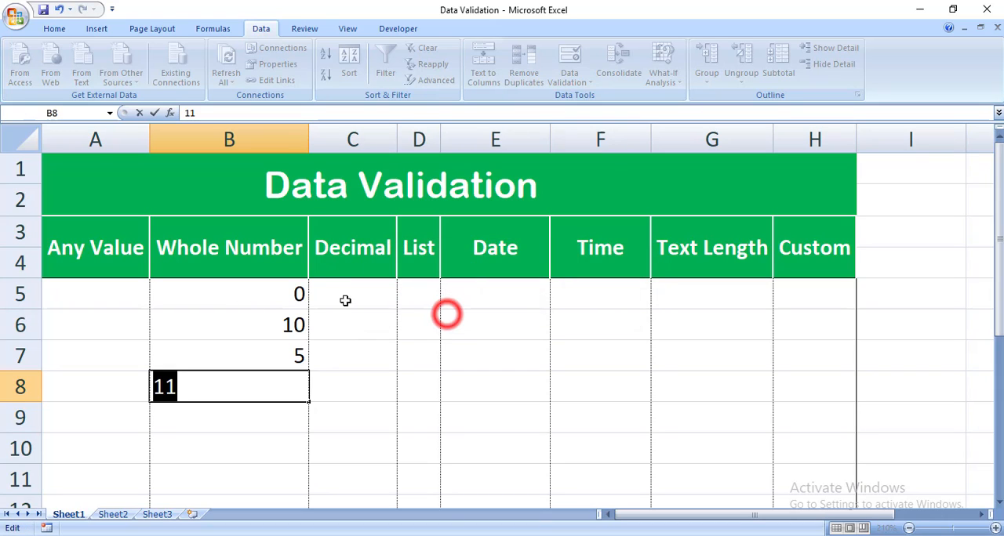
click(295, 294)
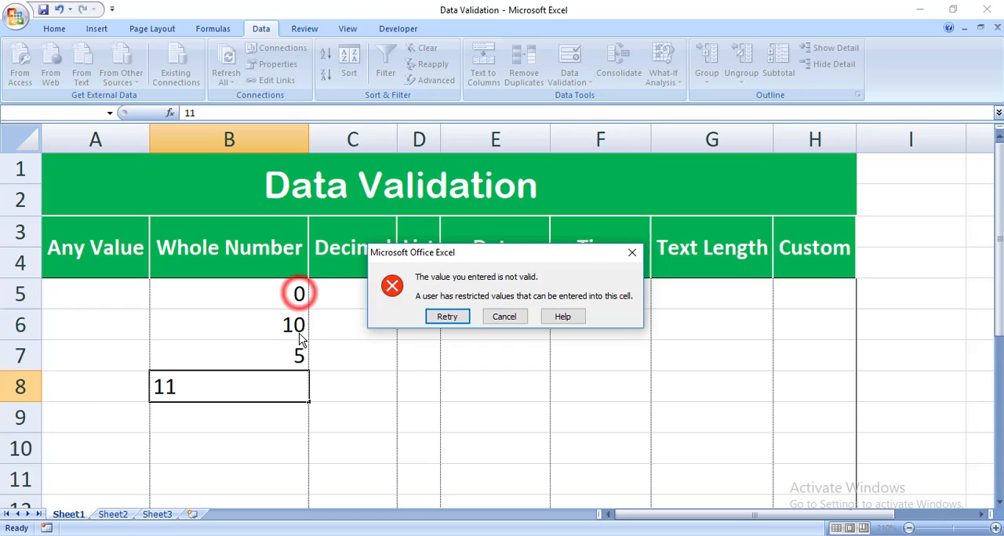
click(452, 321)
click(457, 331)
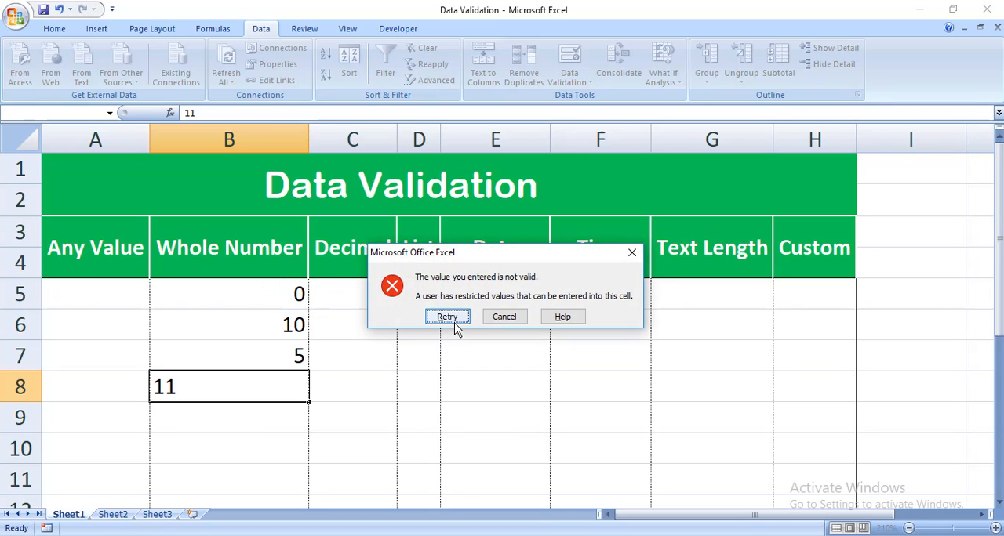
click(455, 327)
click(256, 291)
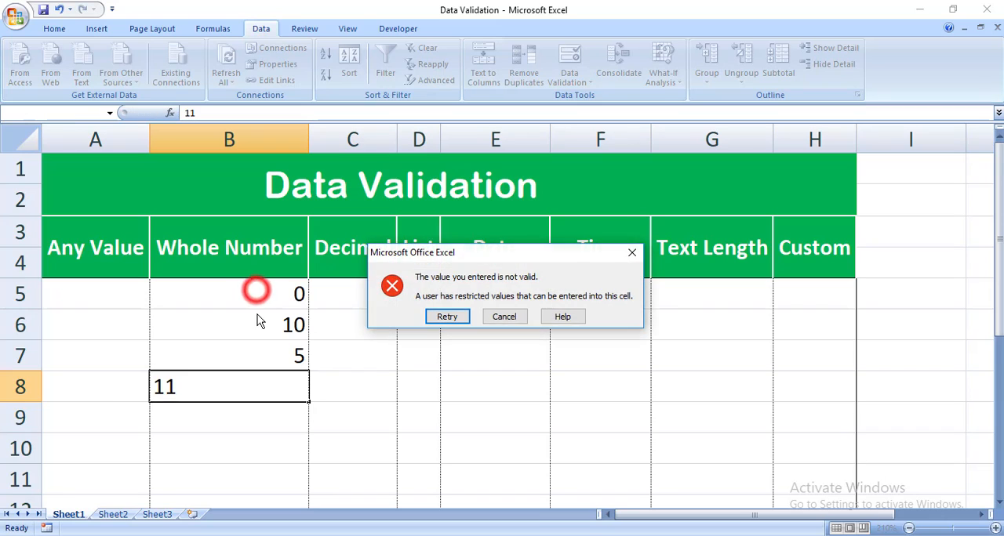
key(Escape)
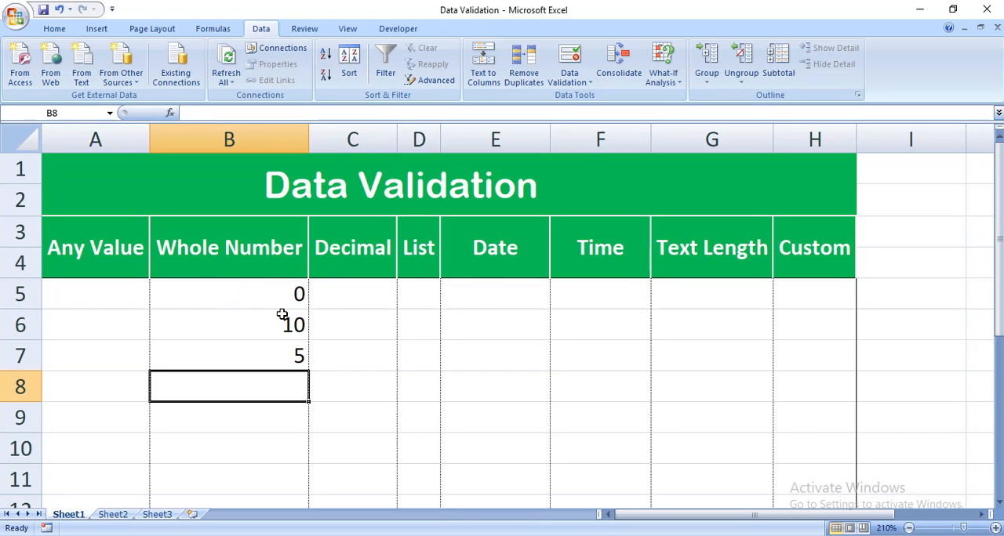
- Clear cells B5:B11 and give them an input message titled "Please Enter The Correct Number" with the text "Hello Do You Remember The Correct Numbers."
drag(272, 294, 254, 480)
key(Delete)
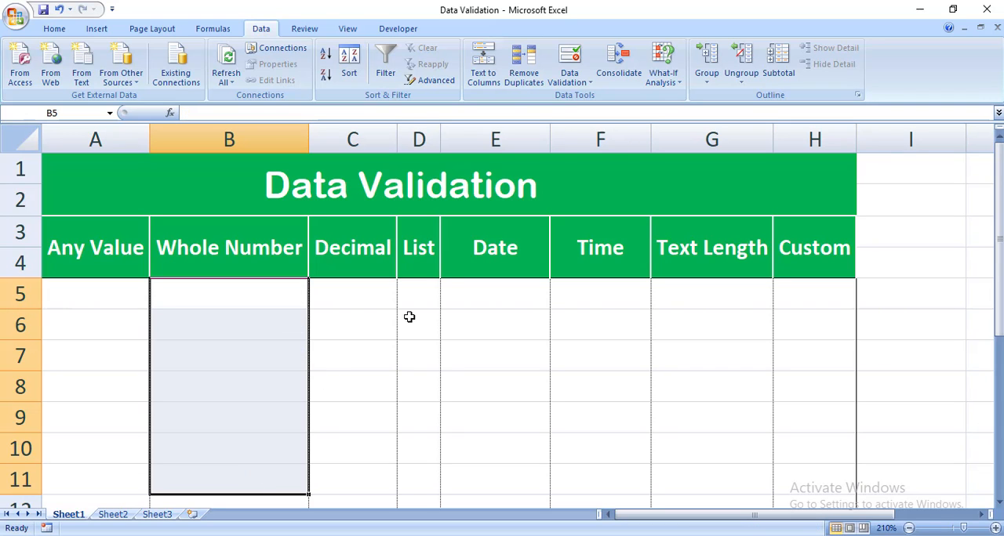
click(580, 83)
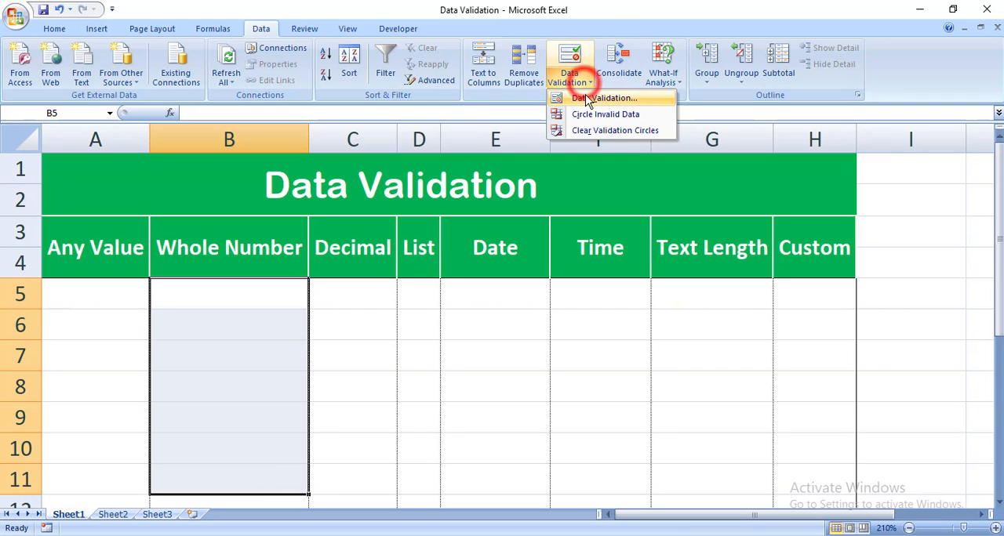
click(585, 97)
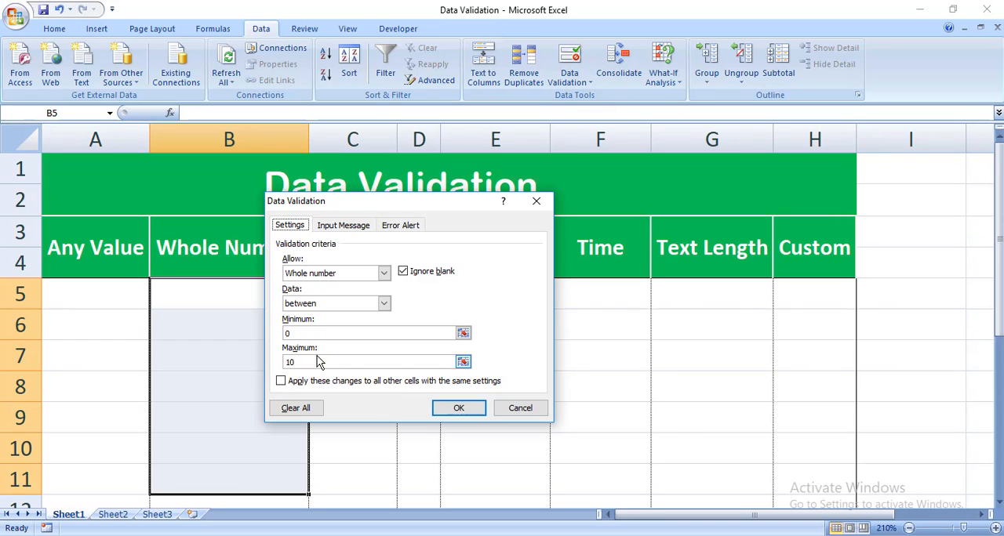
click(357, 225)
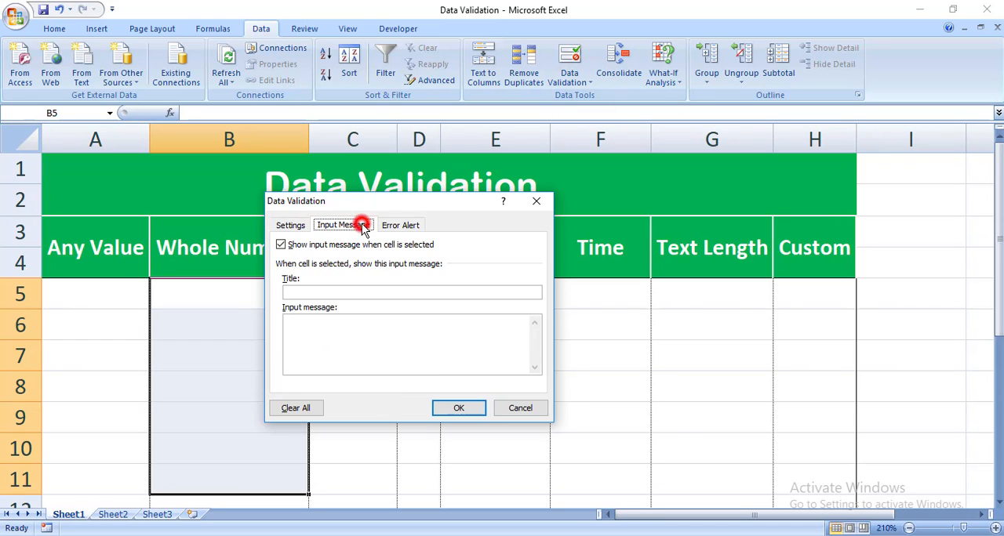
click(325, 291)
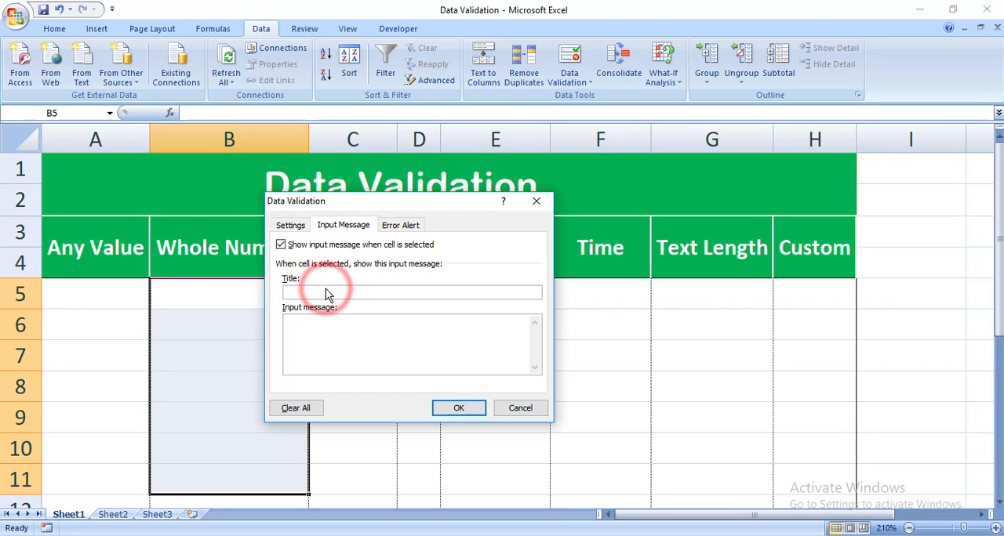
text(Ple)
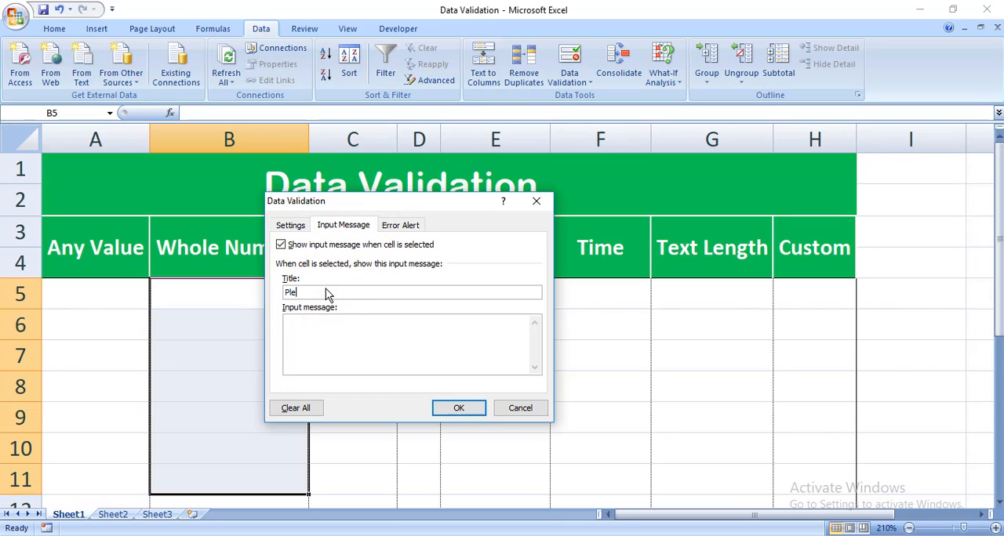
text(ase Enter T)
text(N)
text(Do You Rem)
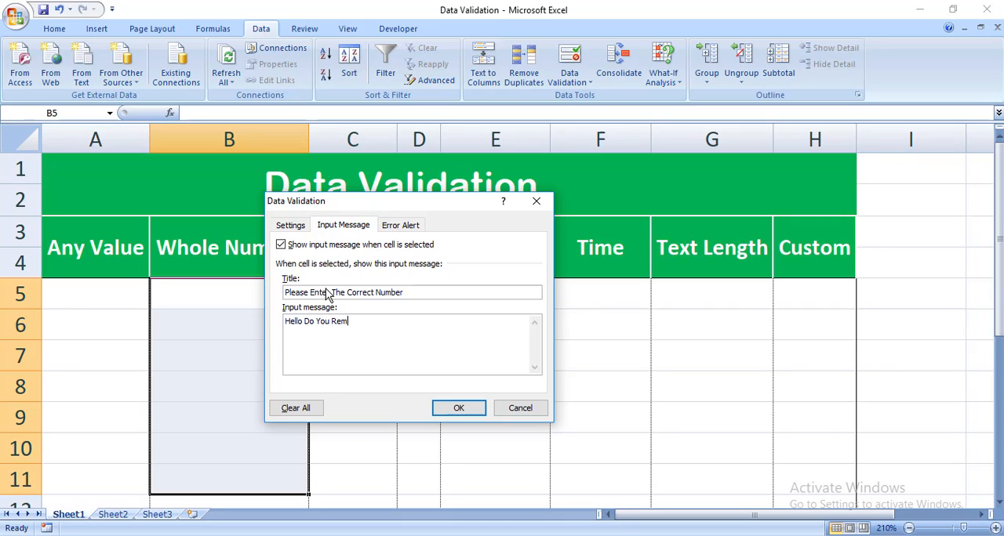
text(ember The Correct Numbers.)
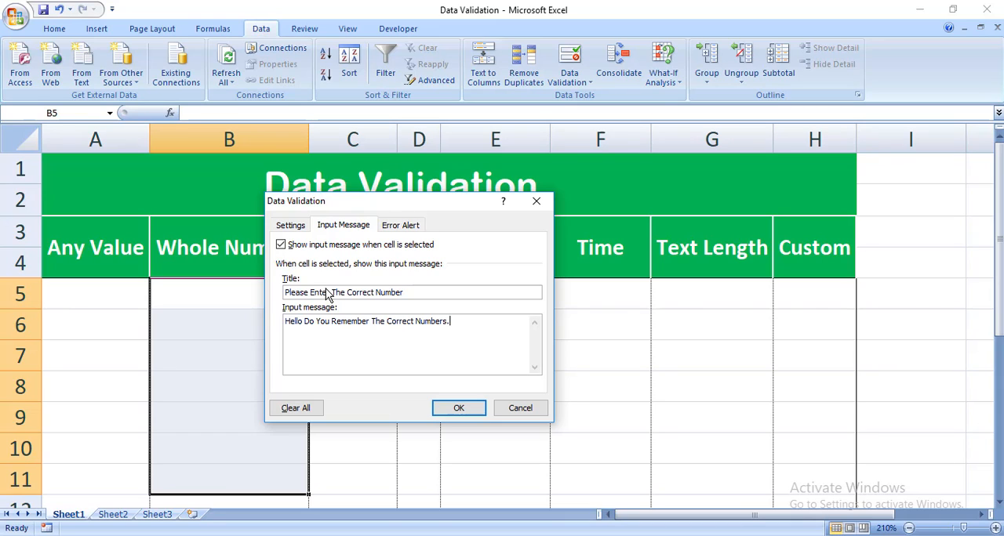
- Add a Stop error alert titled "Put The Correct Number" with the message "Please Enter the Correct number", and apply the validation settings
click(402, 225)
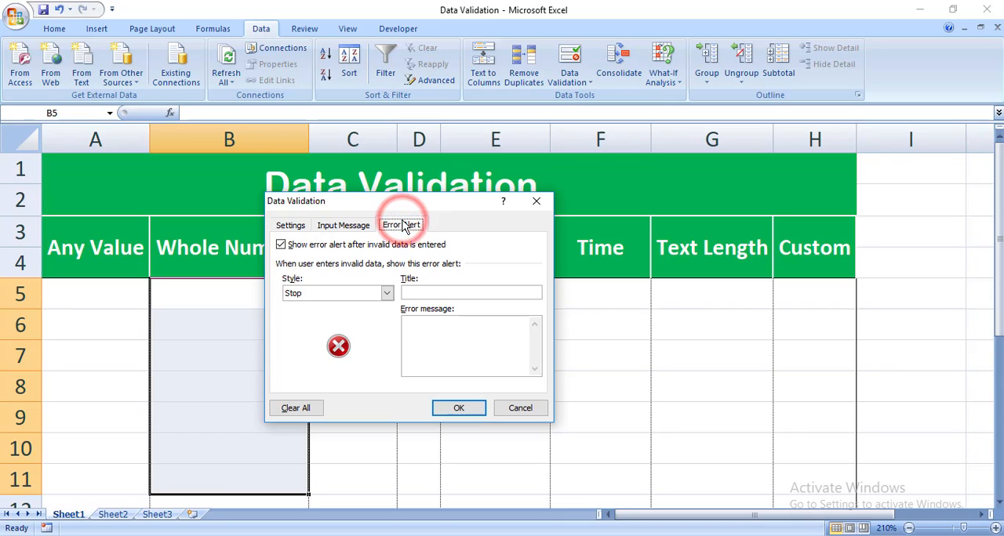
click(345, 293)
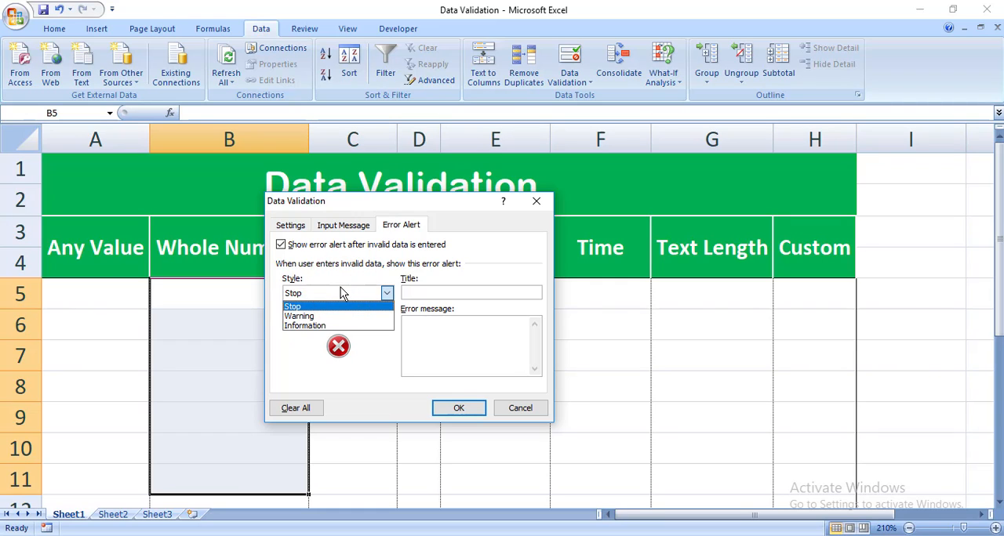
click(341, 293)
click(449, 294)
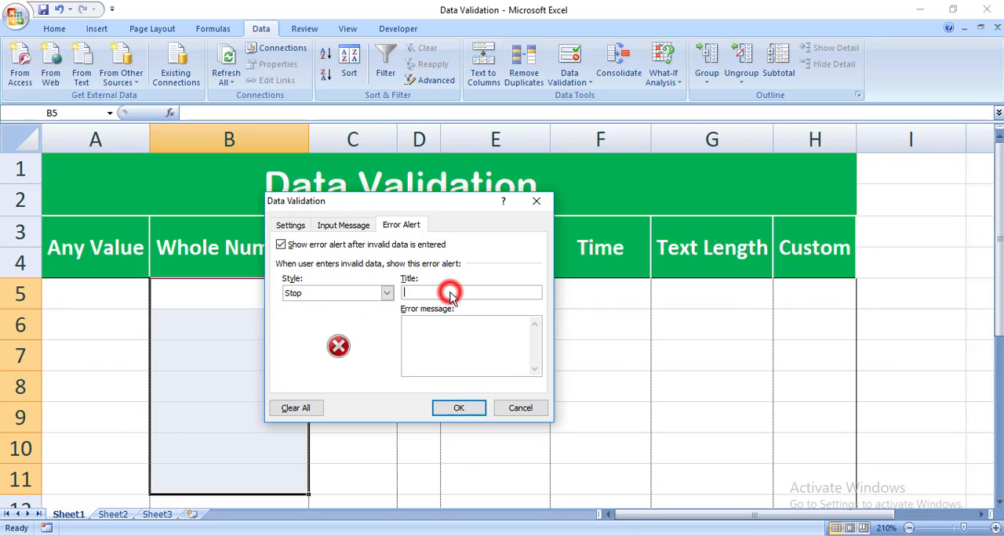
click(446, 292)
text(Put )
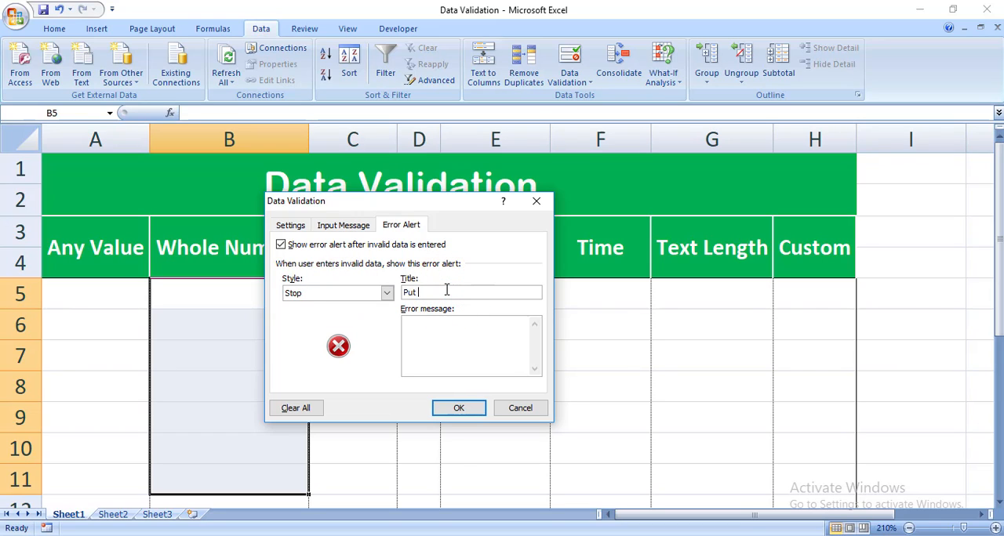
text(The Correct Number)
click(446, 350)
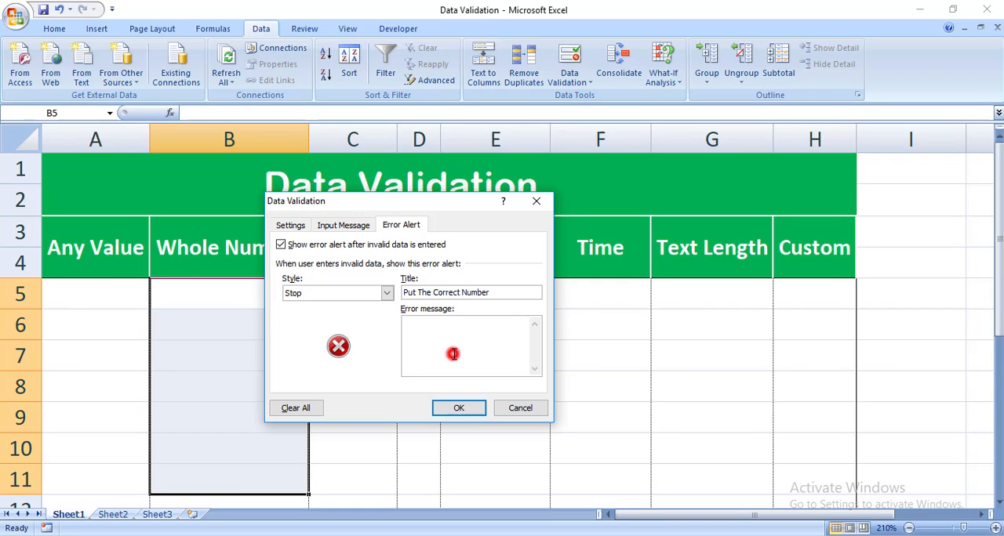
text(Please Enter the Correct number)
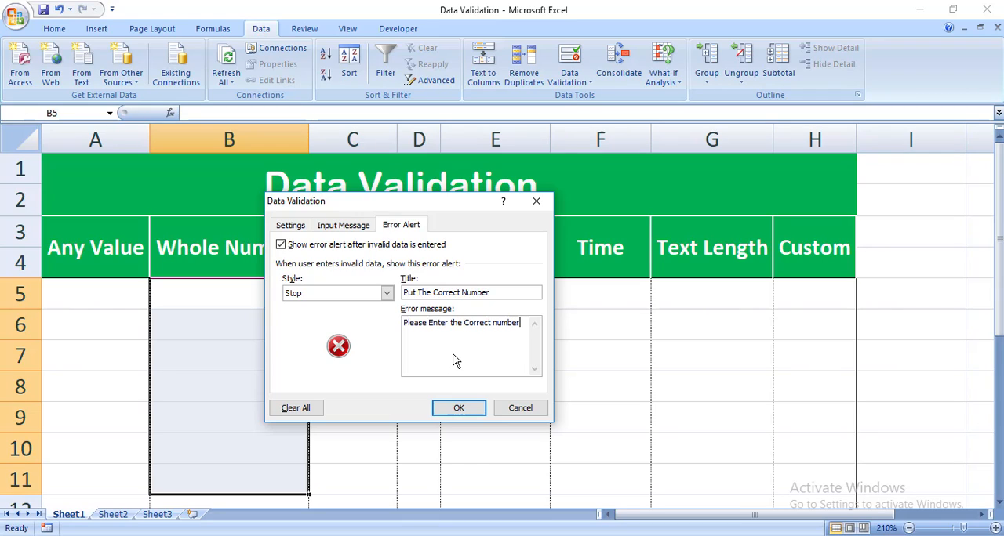
click(459, 406)
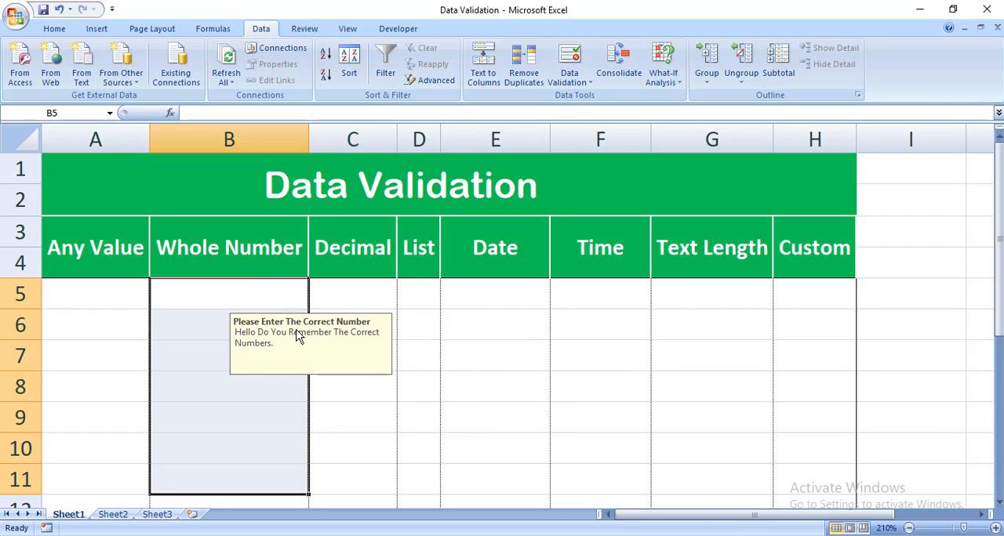
- Check the input message on cells B8, B6 and B9 in the Whole Number column
click(258, 376)
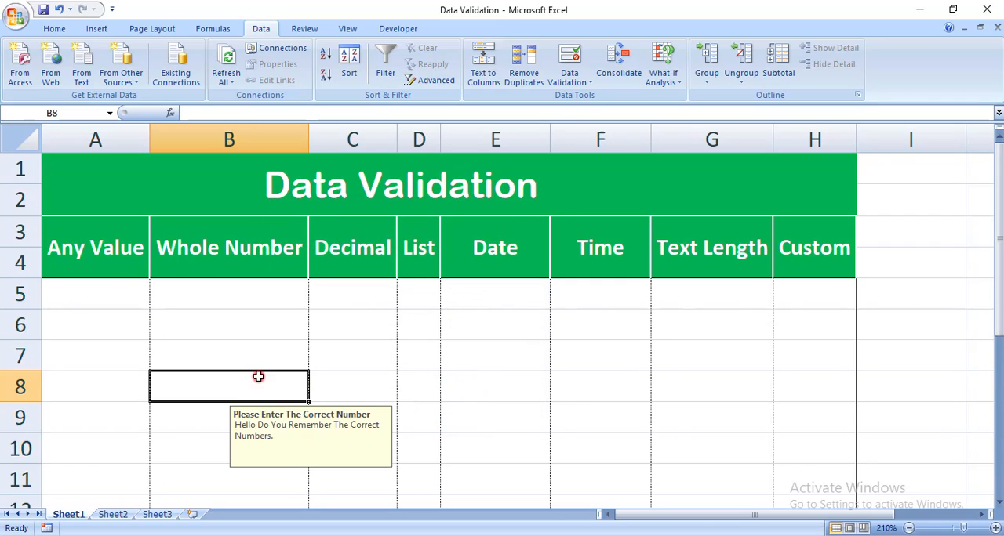
click(258, 335)
click(243, 418)
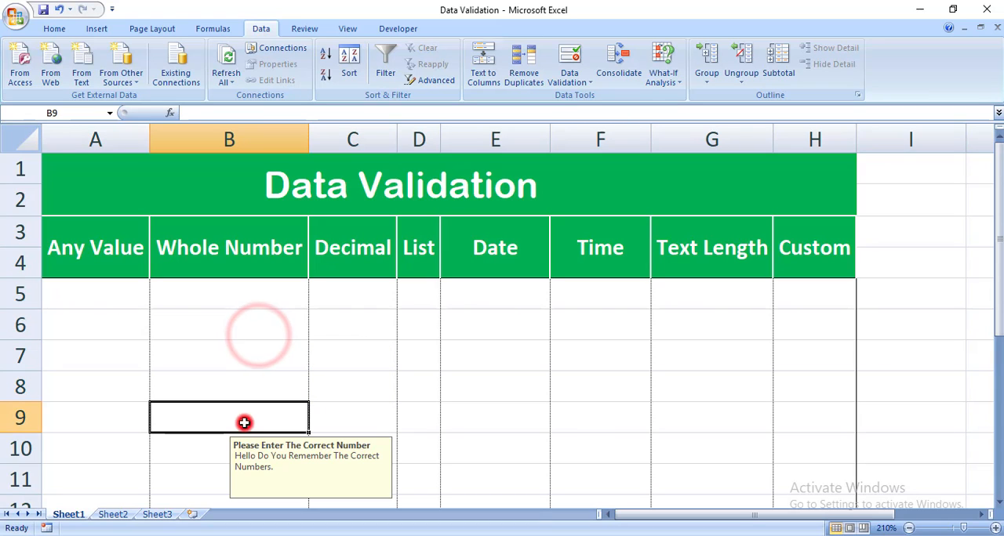
- Check the input message on cells B11, B10 and B5 in the Whole Number column
click(214, 471)
click(253, 442)
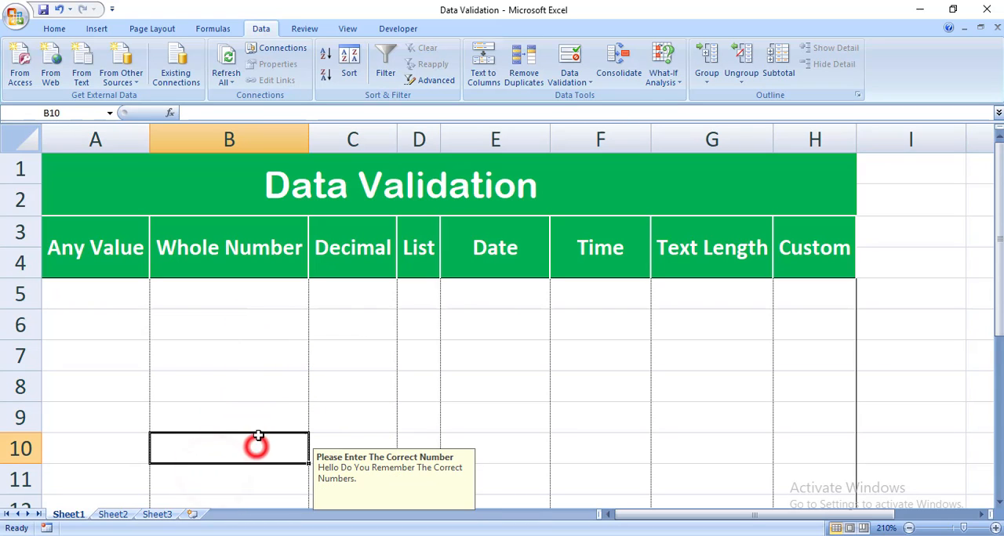
click(289, 304)
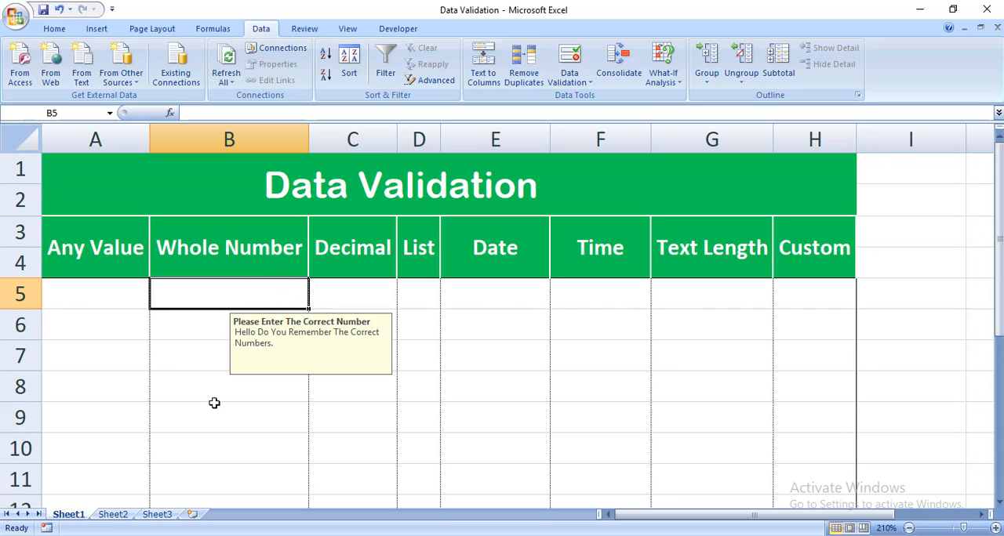
- Try to enter the out-of-range value 12 in cell B6, retry it once, and cancel the entry
click(192, 338)
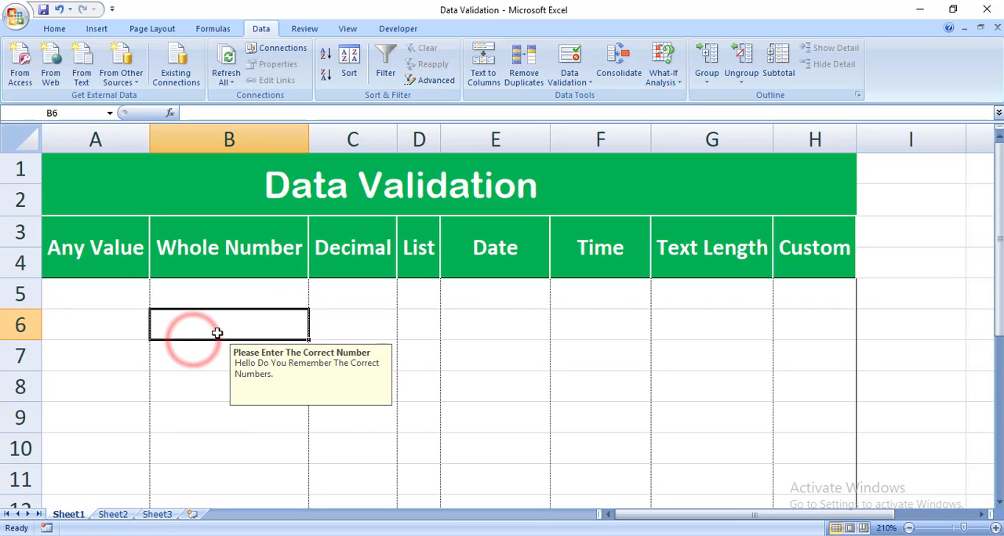
text(12)
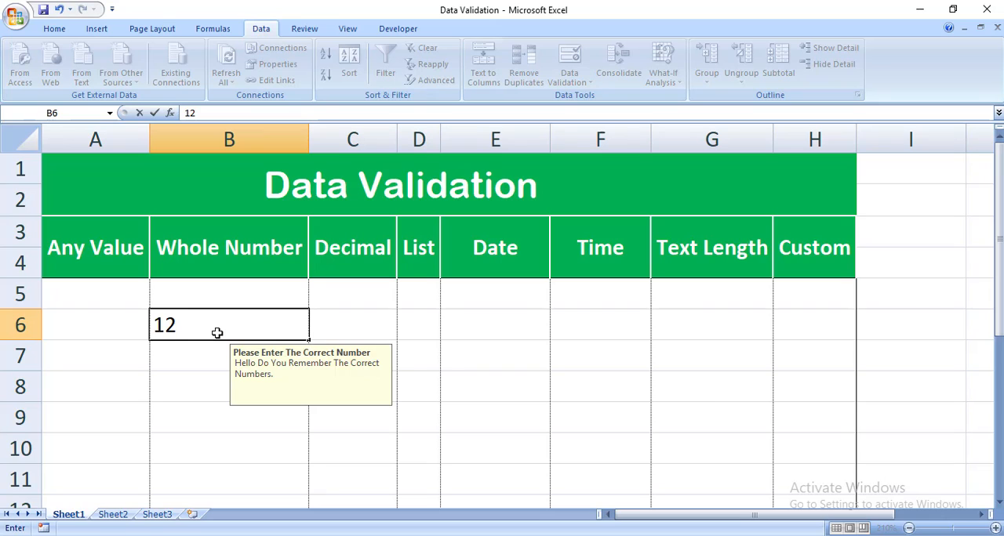
key(Return)
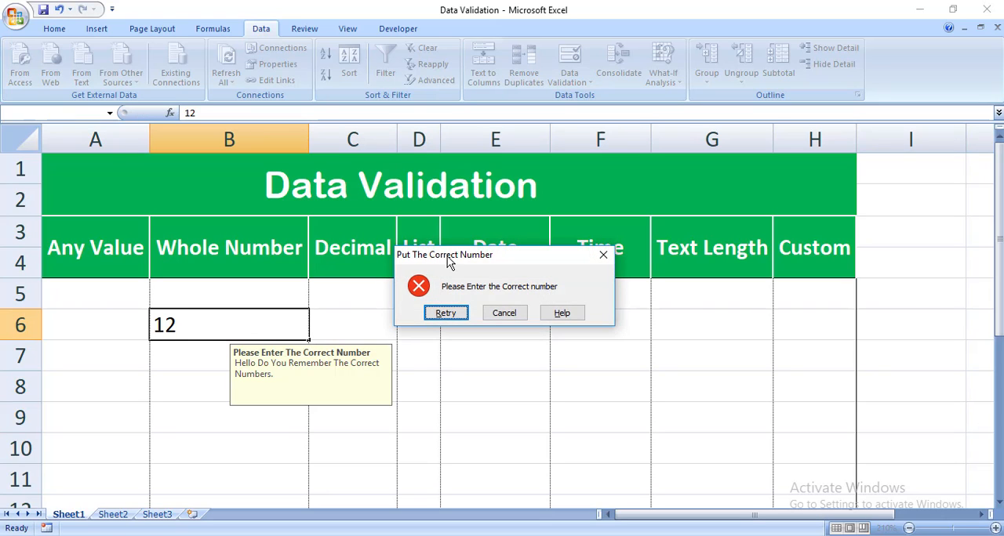
drag(446, 256, 296, 254)
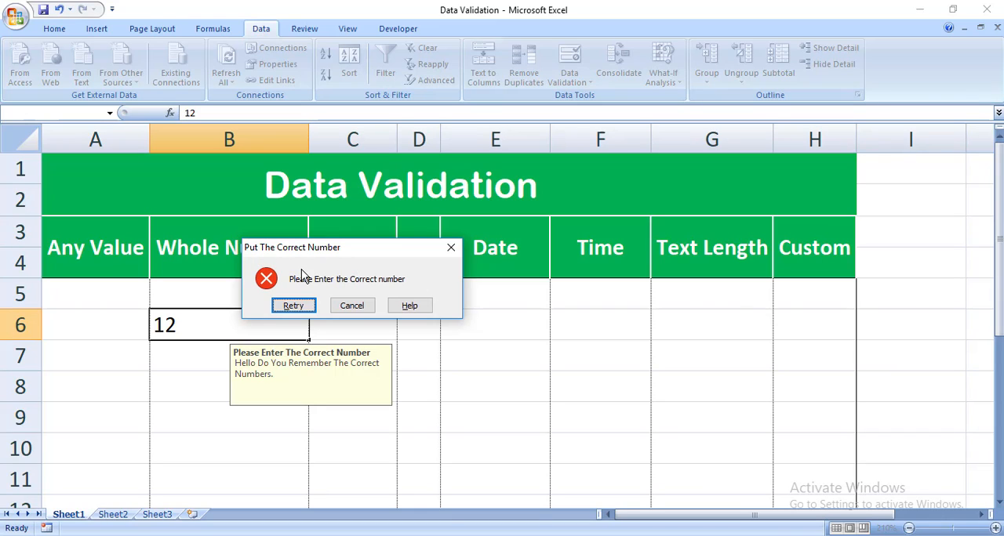
click(299, 306)
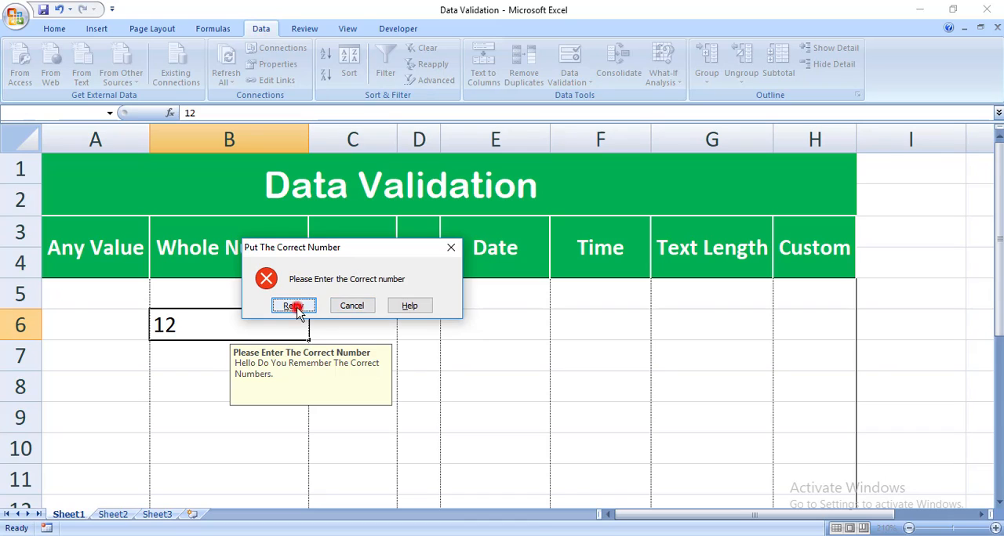
key(Return)
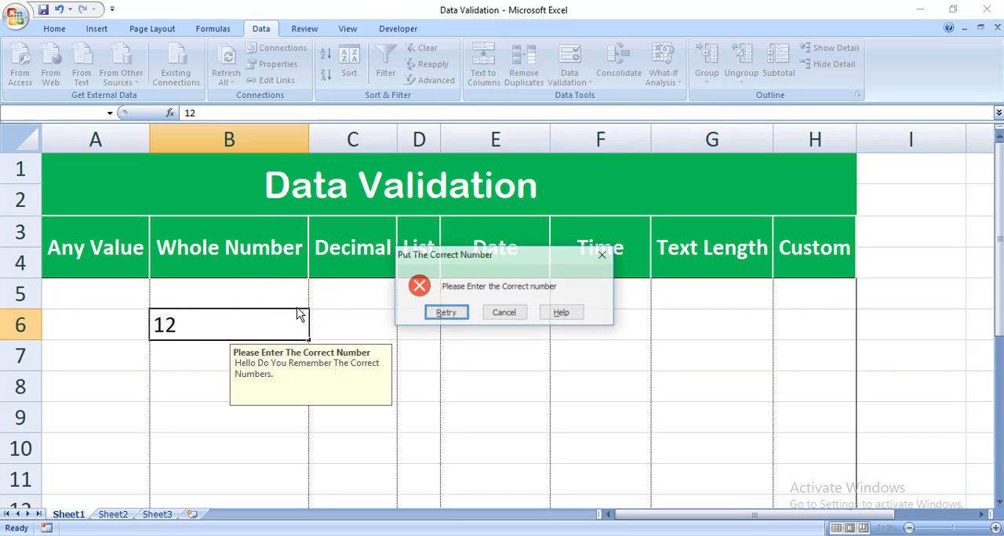
key(Escape)
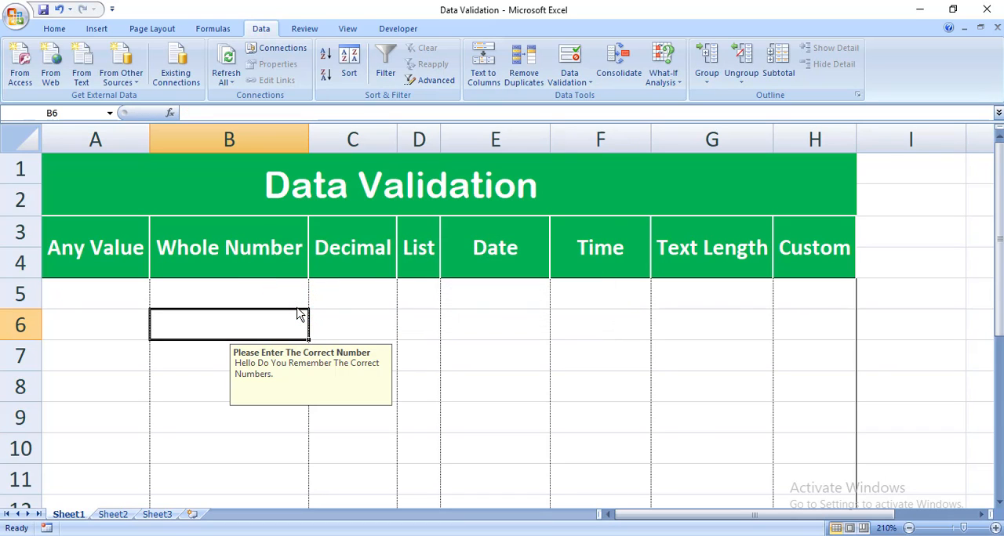
- Extend the data validation to all of B5:B12 and set its error alert style to Warning
drag(286, 291, 235, 497)
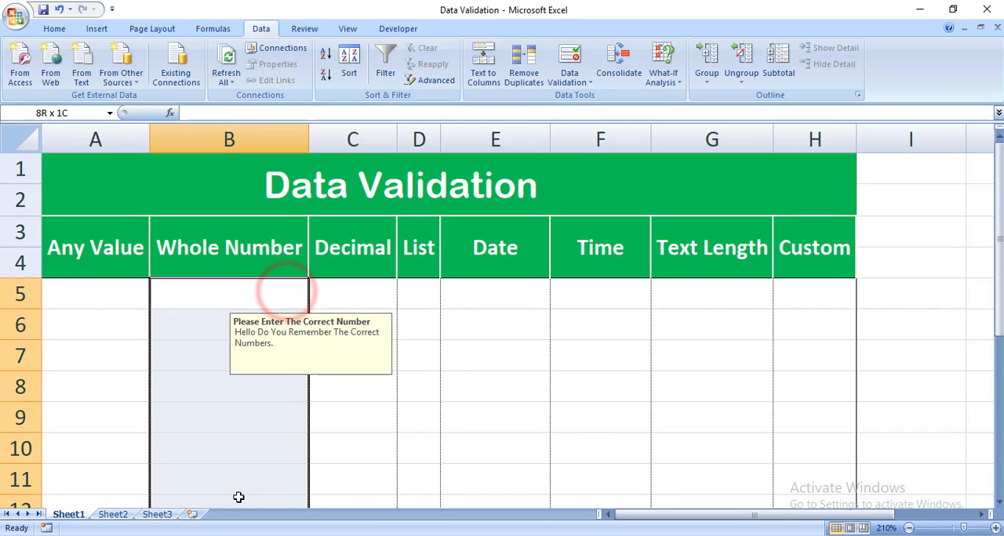
click(587, 83)
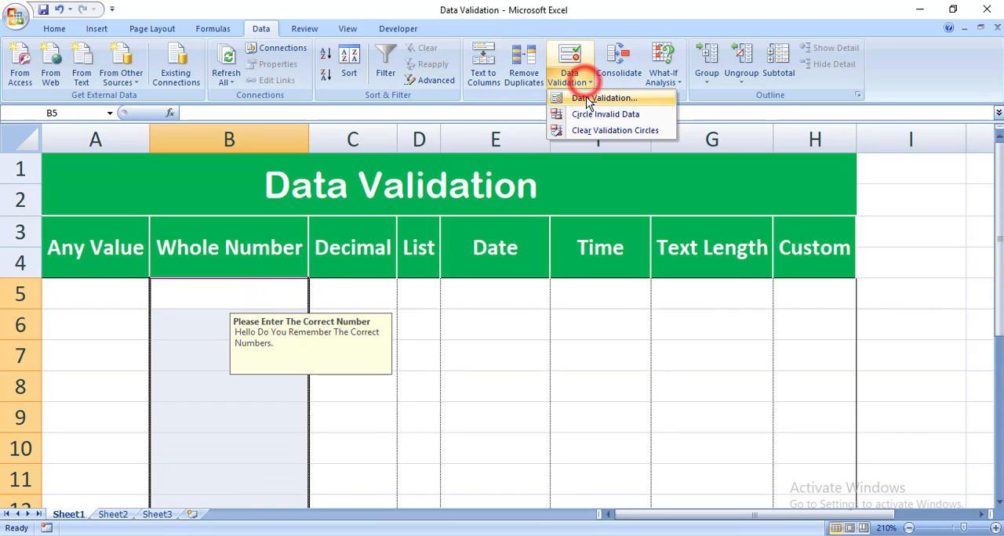
click(588, 95)
click(445, 313)
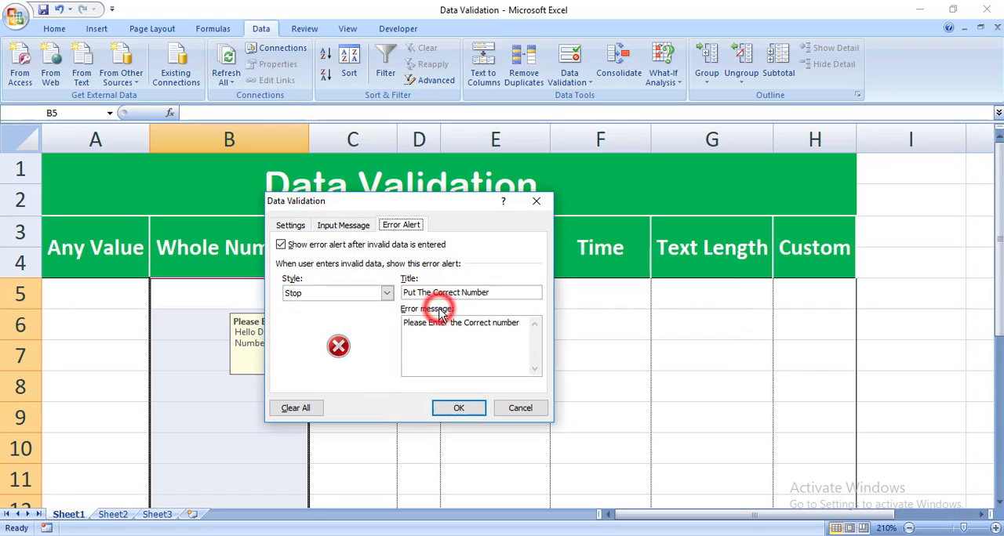
click(348, 296)
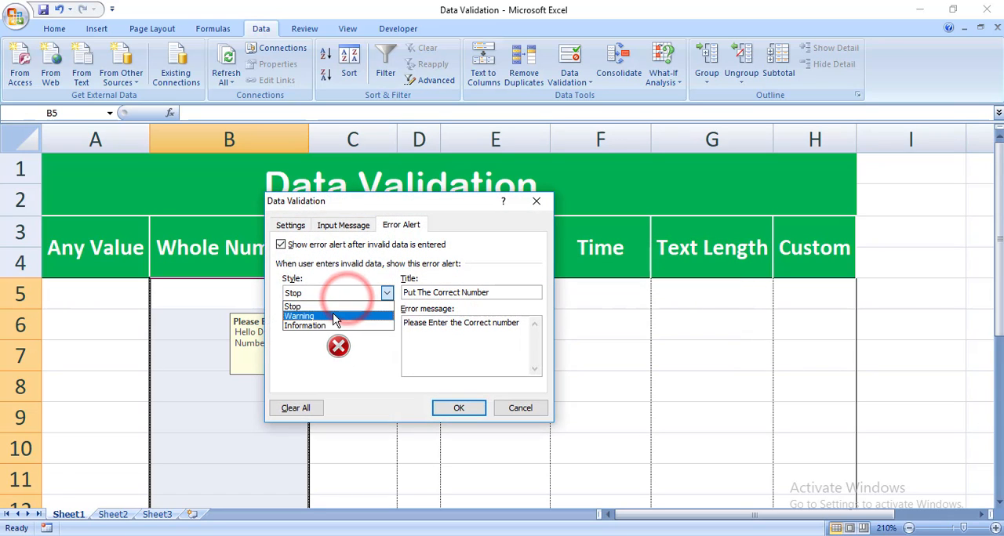
click(325, 316)
click(454, 408)
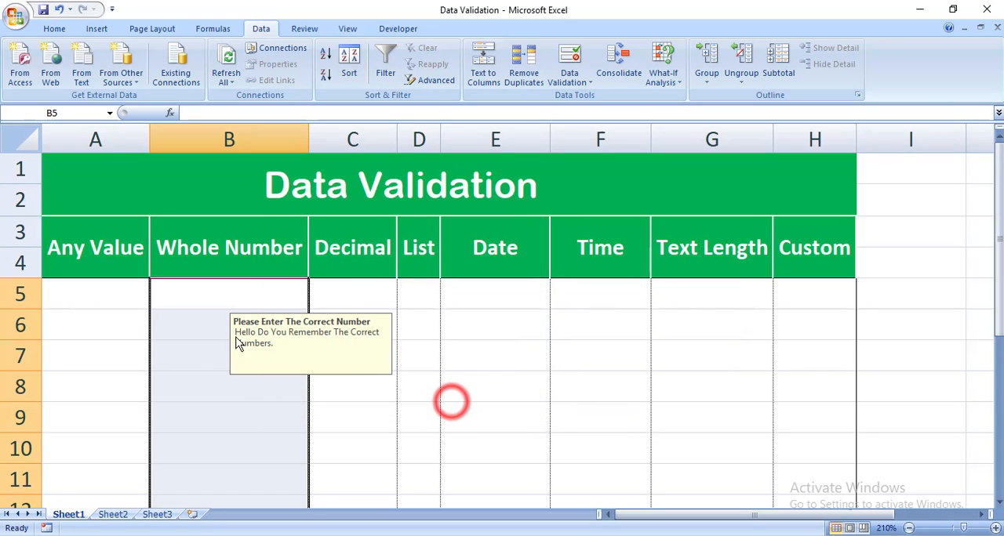
- Enter 10 in B8 and the out-of-range value 12 in B9, choosing to continue despite the warning
click(220, 386)
text(10)
key(Return)
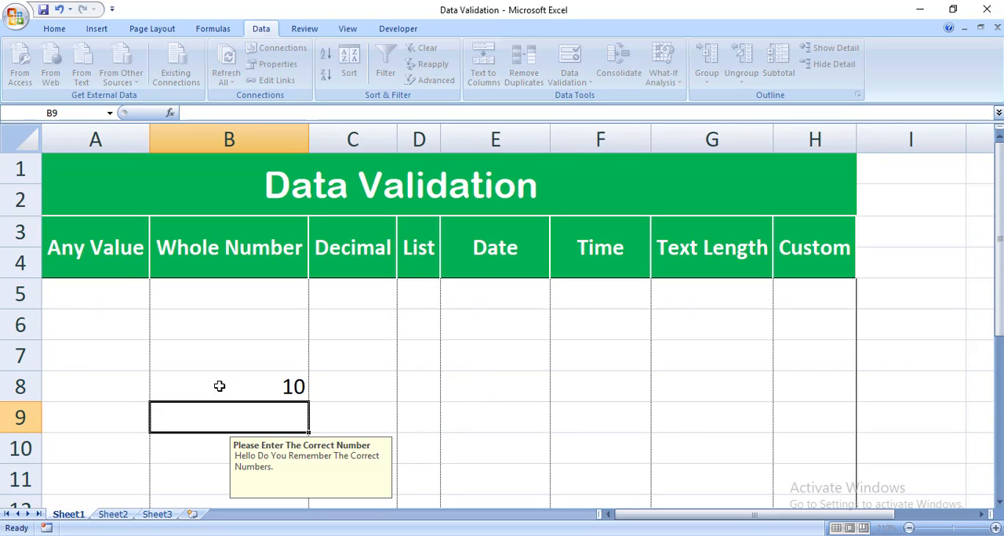
text(12)
key(Return)
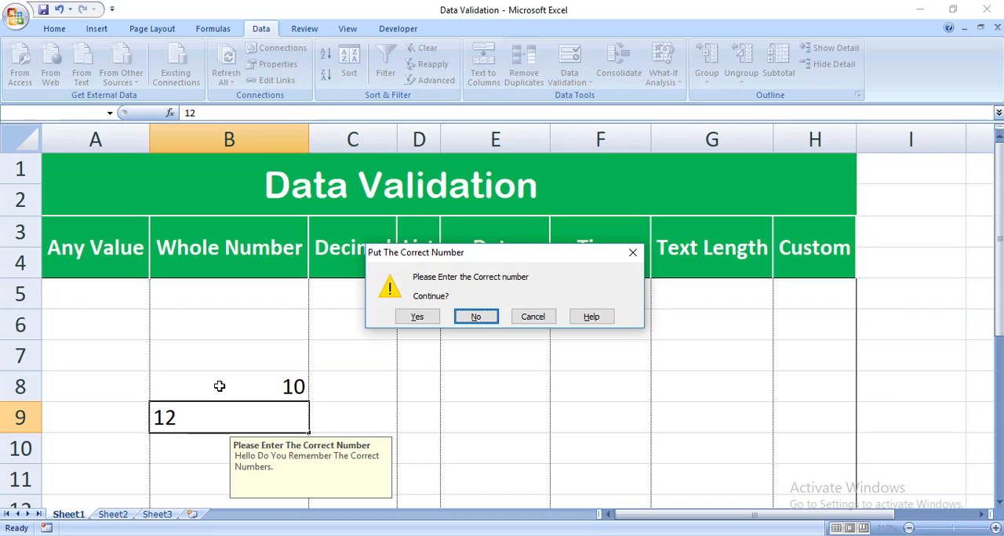
click(421, 318)
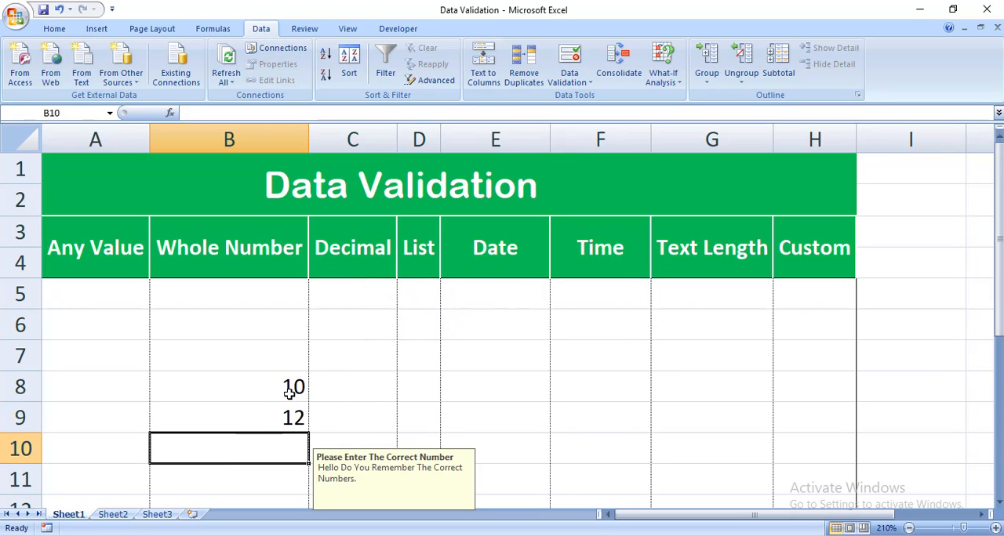
drag(289, 388, 286, 412)
click(343, 385)
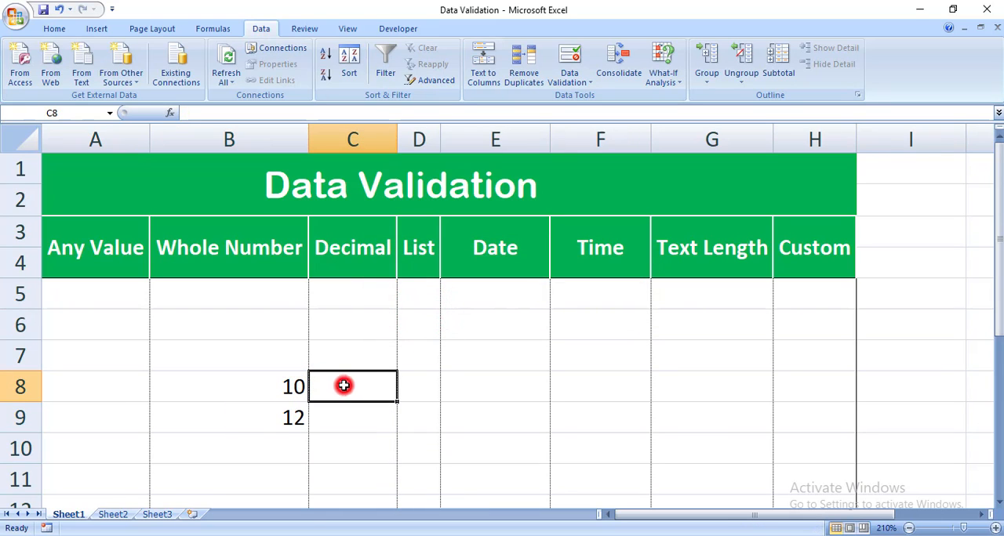
drag(277, 295, 263, 454)
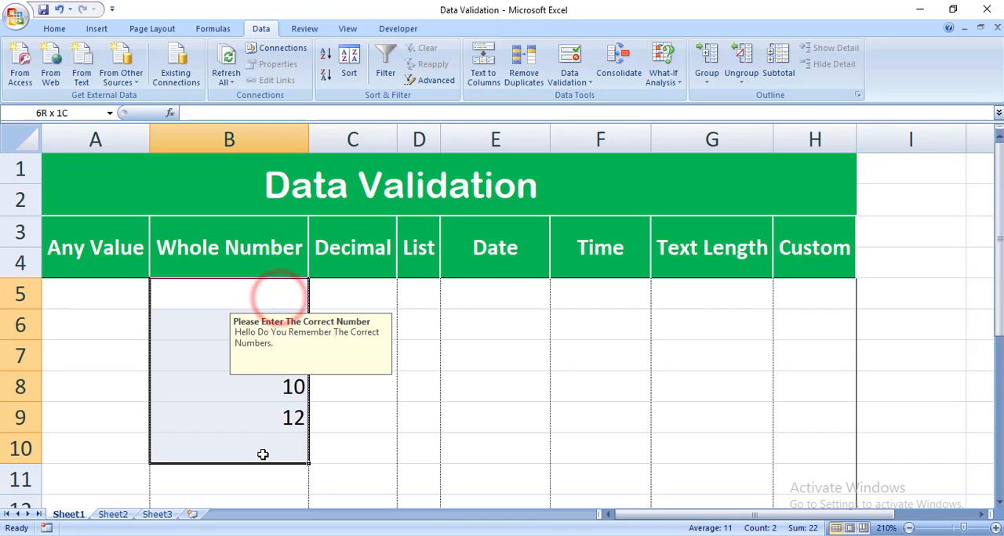
click(271, 388)
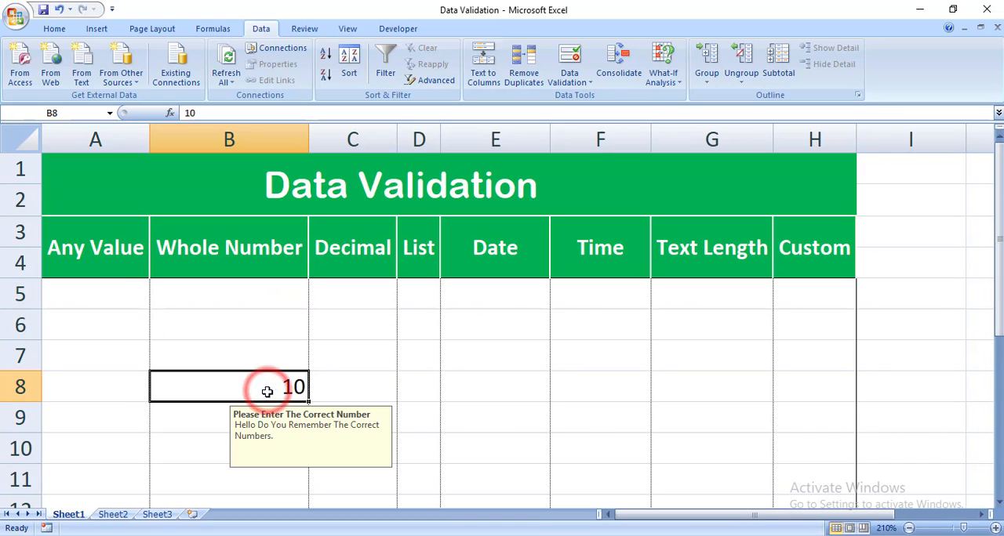
click(186, 419)
drag(271, 385, 235, 483)
- Set the error alert style of B5:B11 to Stop, and clear the contents of those cells
drag(272, 294, 254, 475)
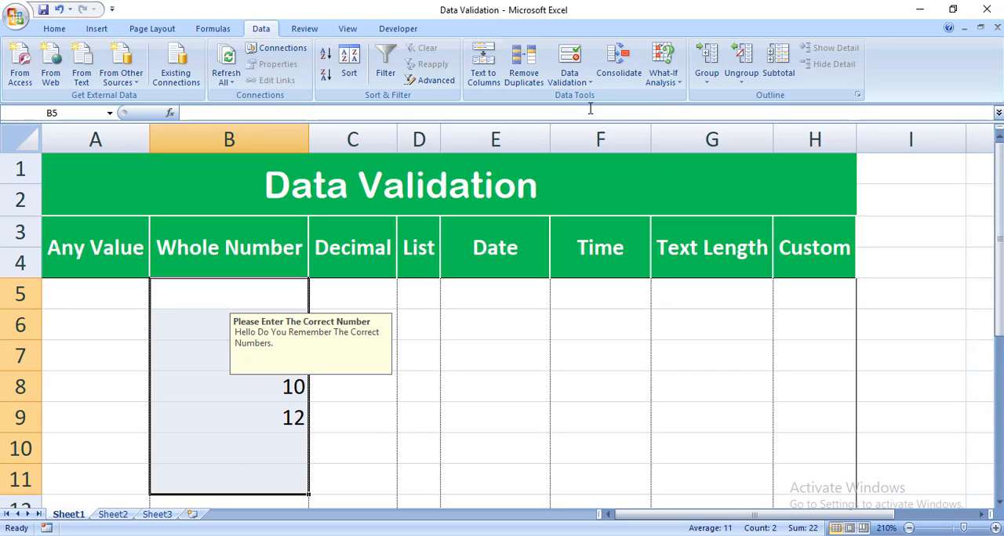
click(587, 76)
click(584, 98)
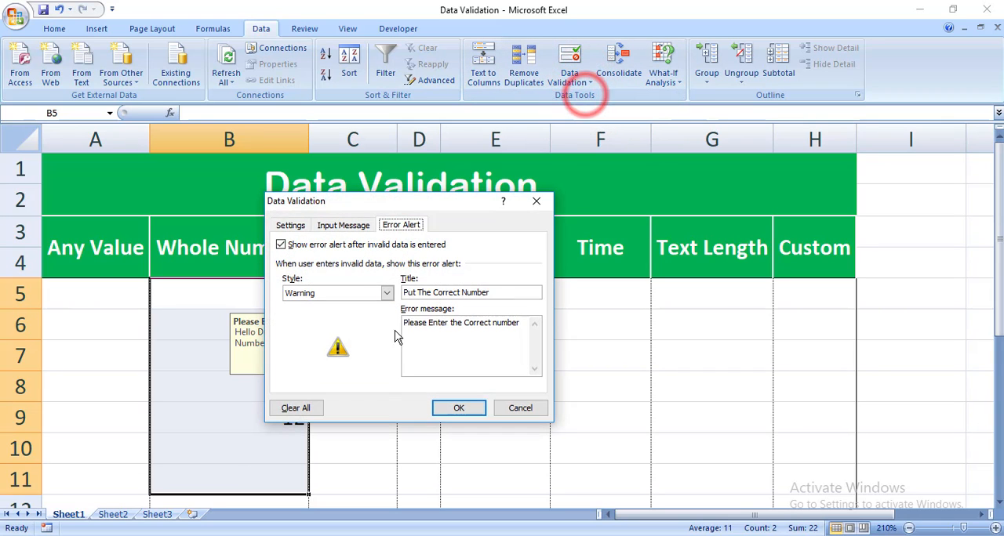
click(375, 293)
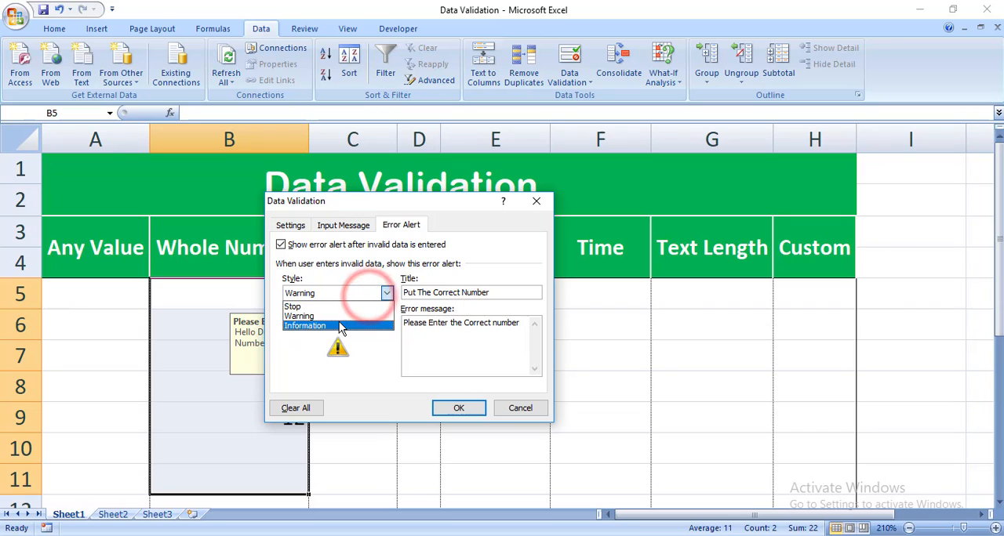
click(340, 326)
click(368, 293)
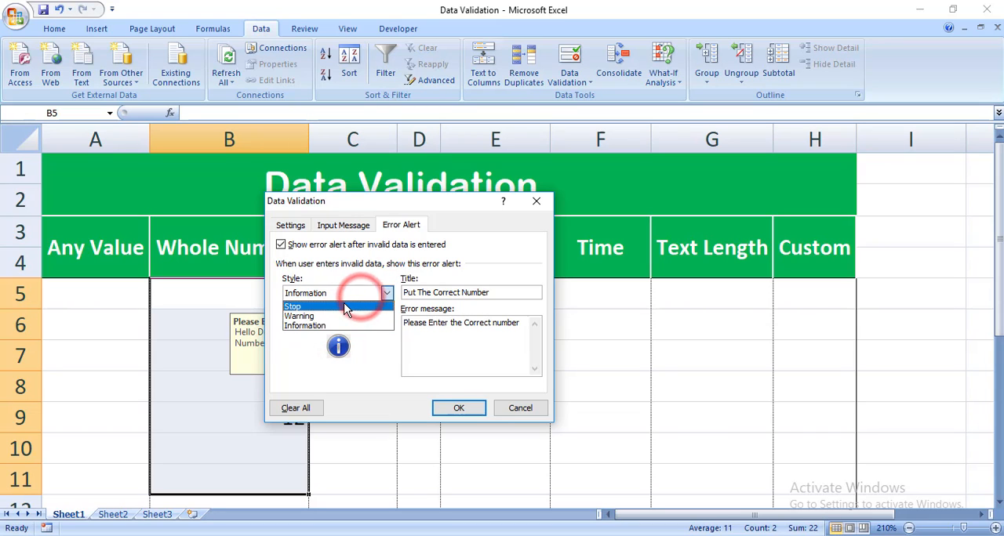
click(346, 307)
click(460, 408)
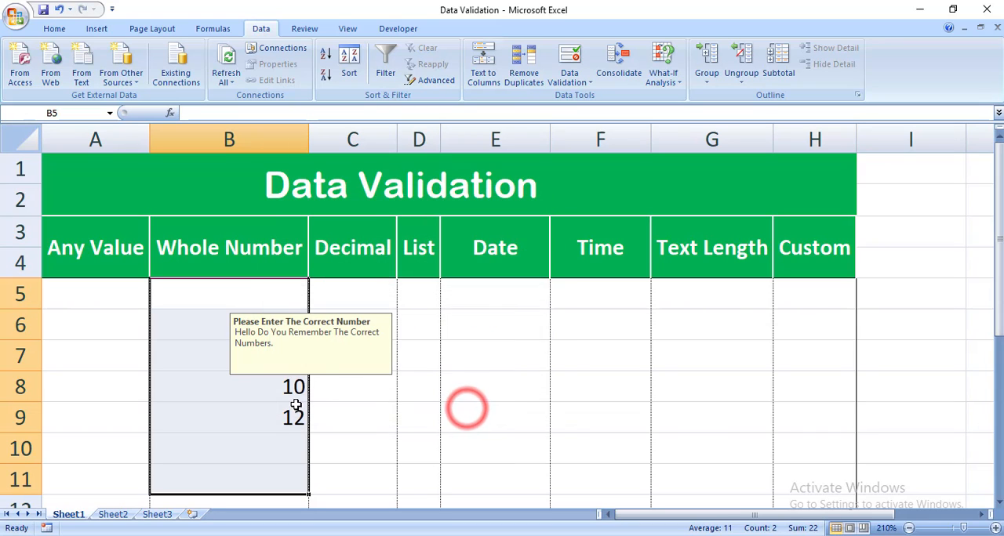
key(Delete)
click(281, 418)
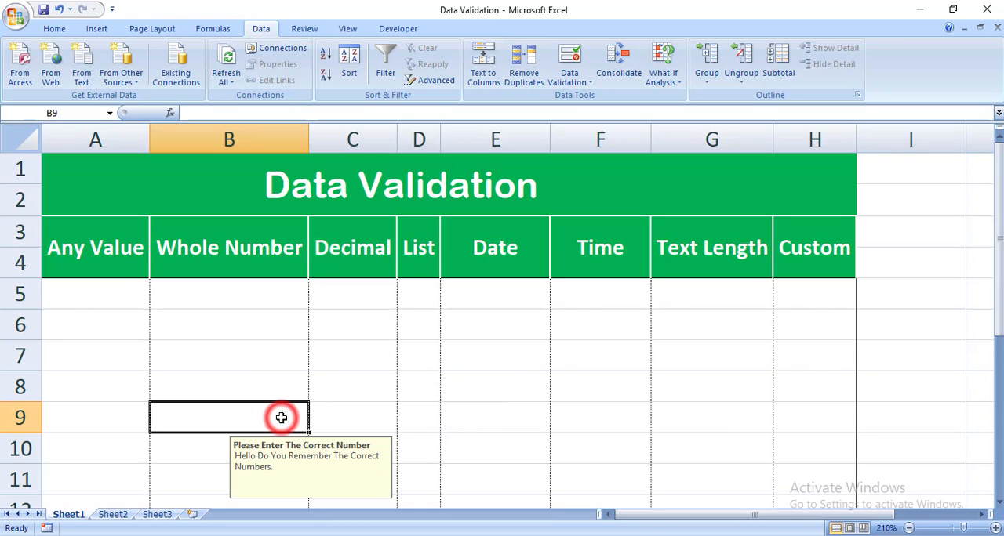
- Enter the sample decimal 1.2 in F8 and 00... in F9, and clear cells F7:F9
drag(365, 290, 368, 471)
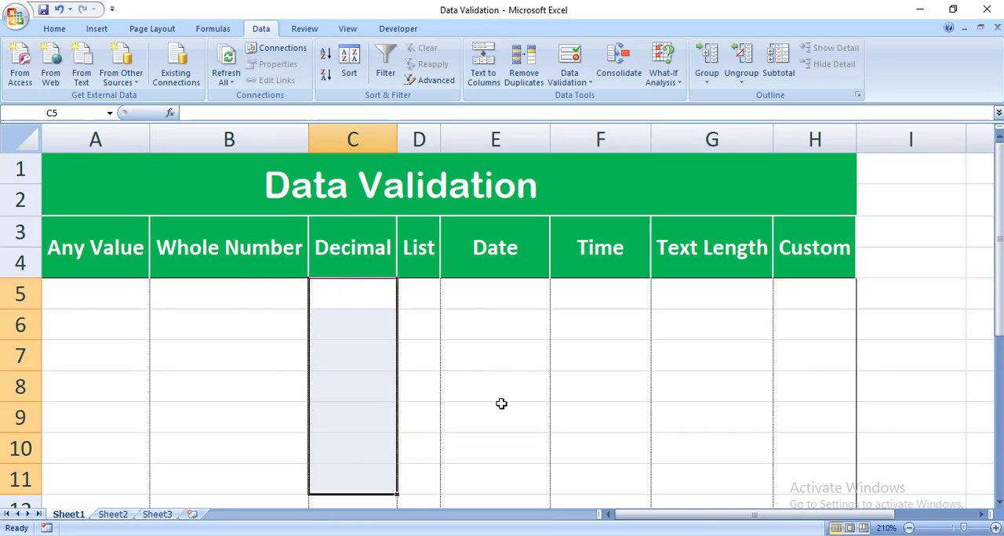
click(594, 401)
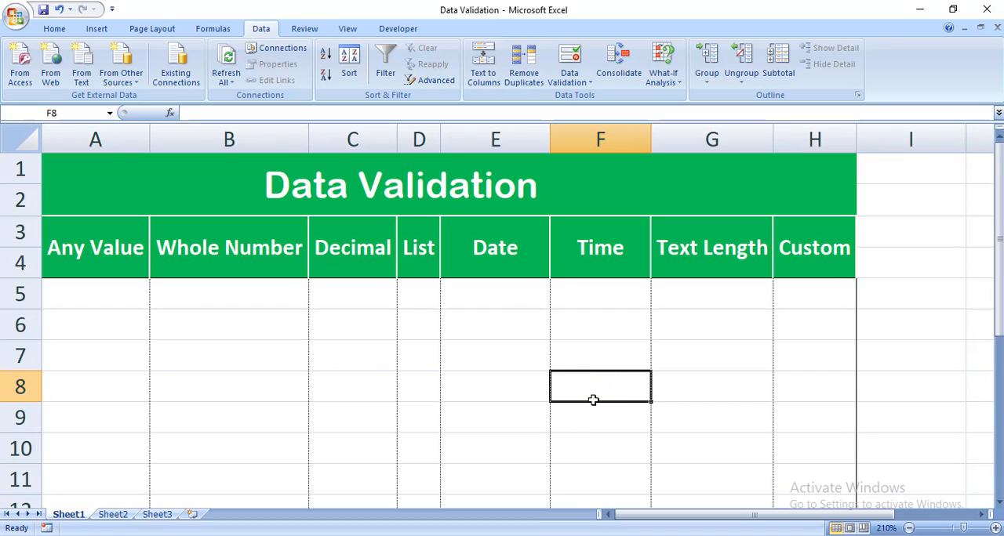
text(1.2)
key(Return)
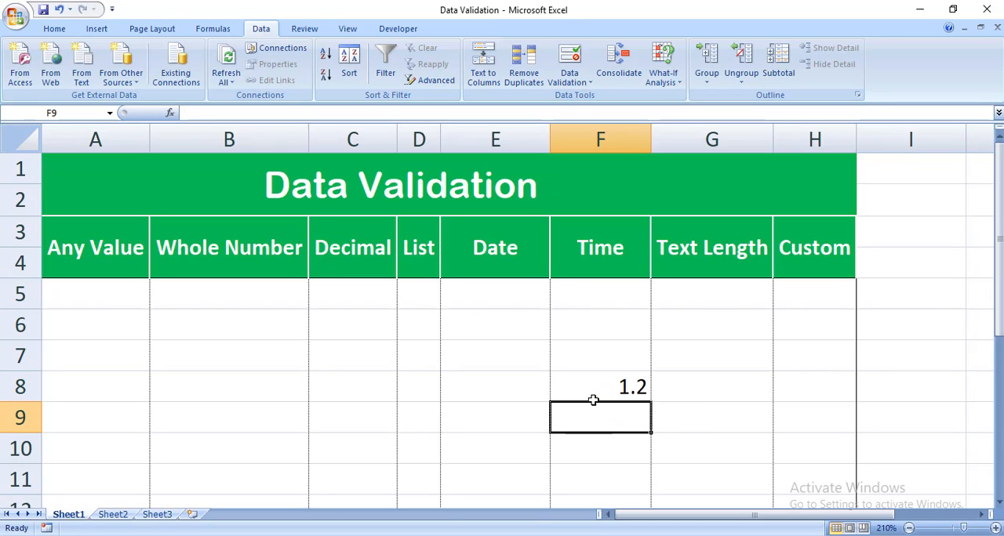
text(00...)
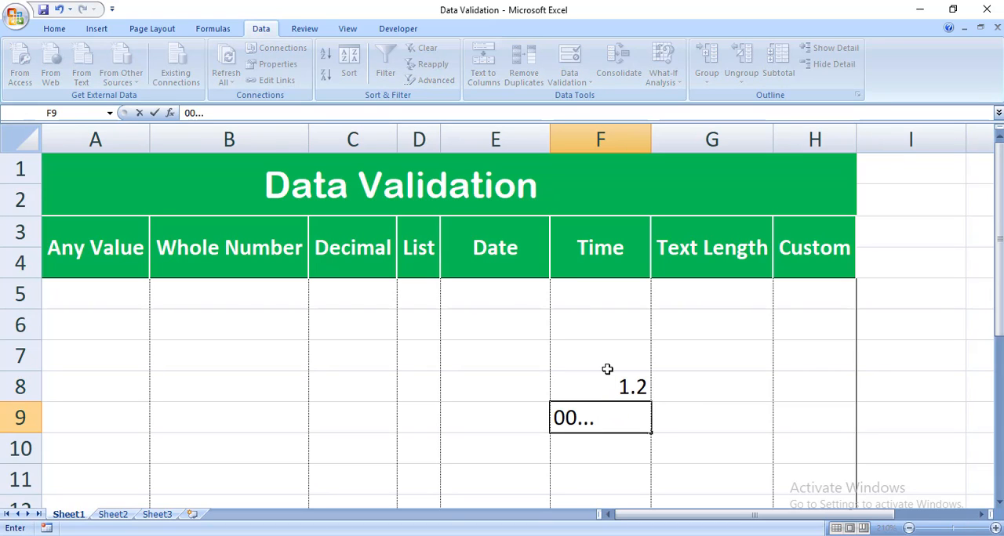
drag(607, 370, 598, 430)
key(Delete)
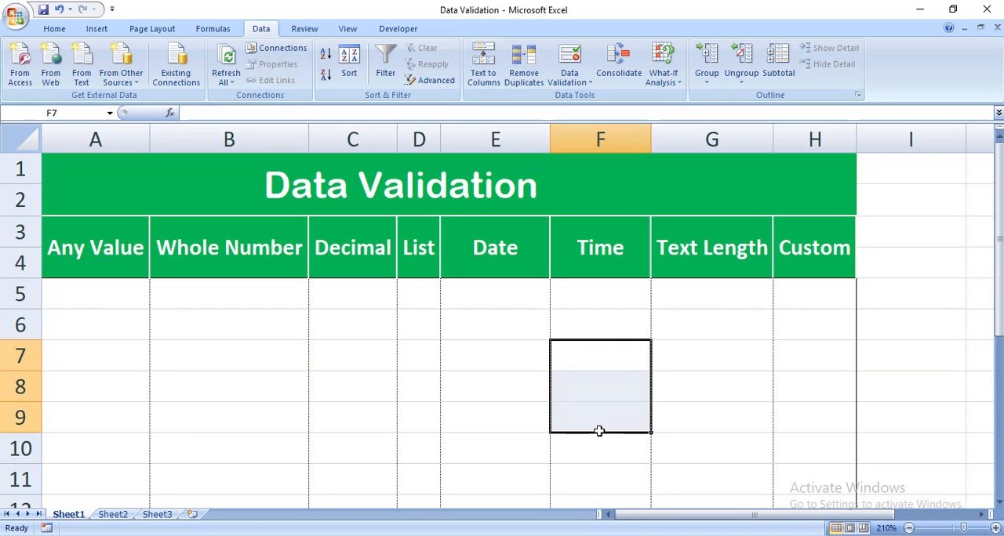
- Extend data validation to all of C5:C12 in the Decimal column, clear all its settings, and apply
drag(368, 287, 360, 499)
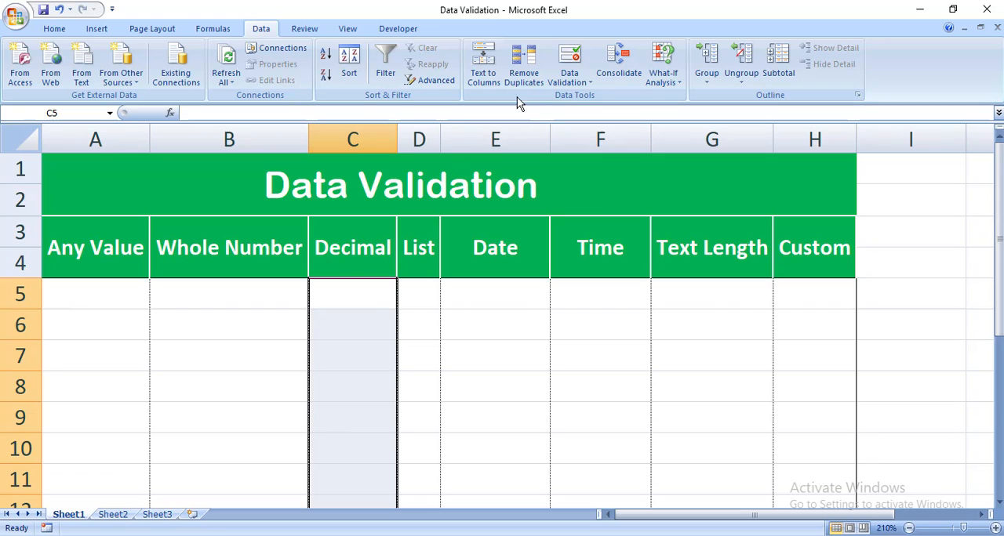
click(580, 81)
click(596, 98)
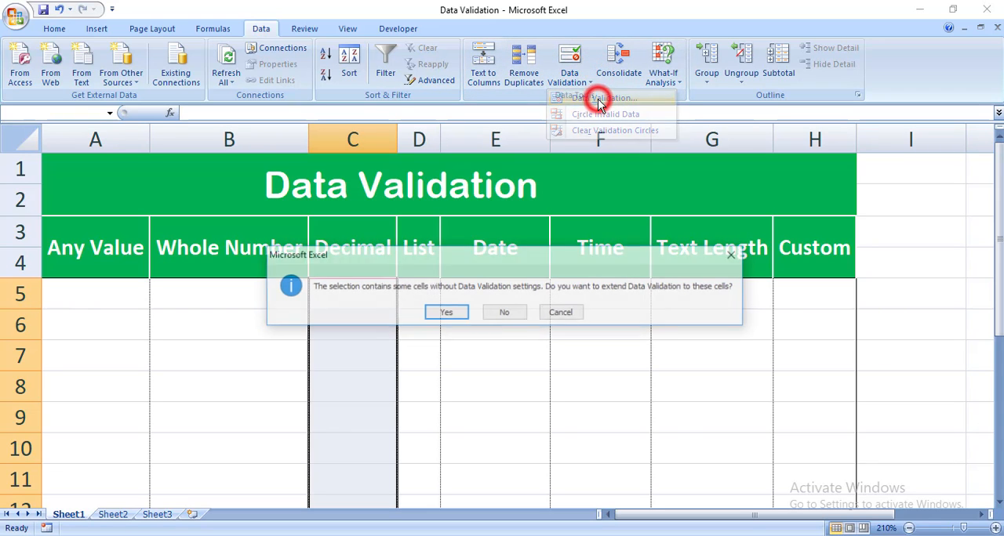
click(436, 315)
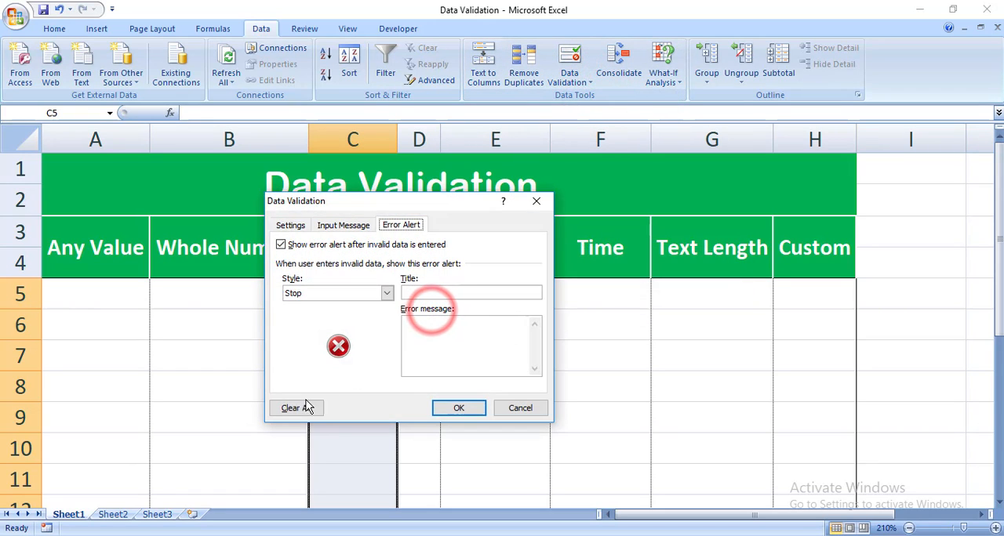
click(303, 408)
click(464, 415)
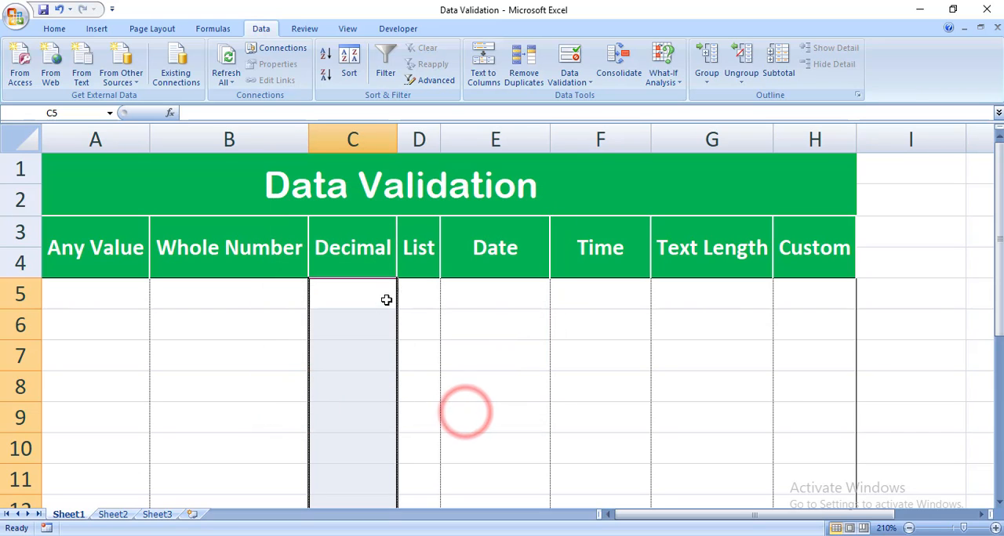
- Restrict C5:C12 in the Decimal column to decimal values between 0.0 and 20
click(580, 83)
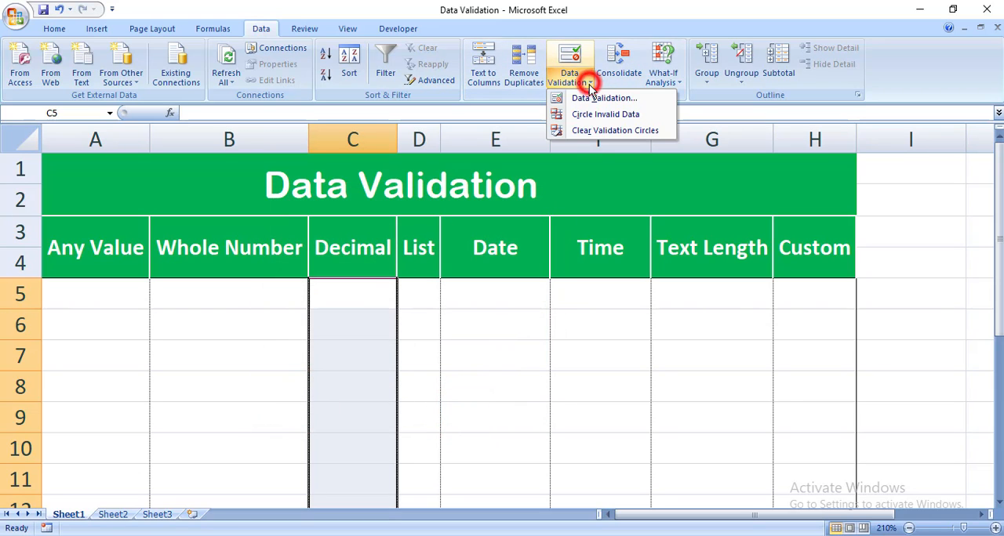
click(596, 98)
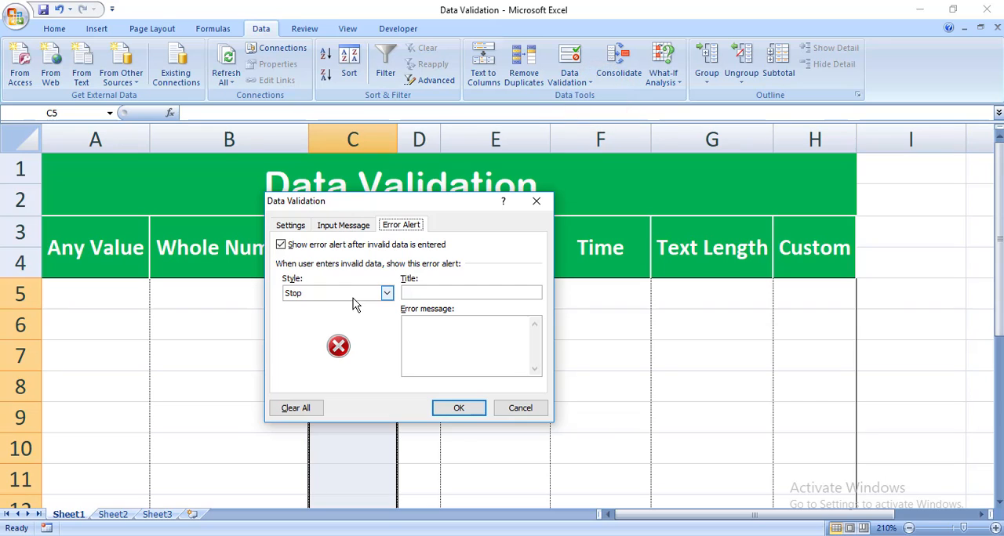
click(292, 225)
click(378, 272)
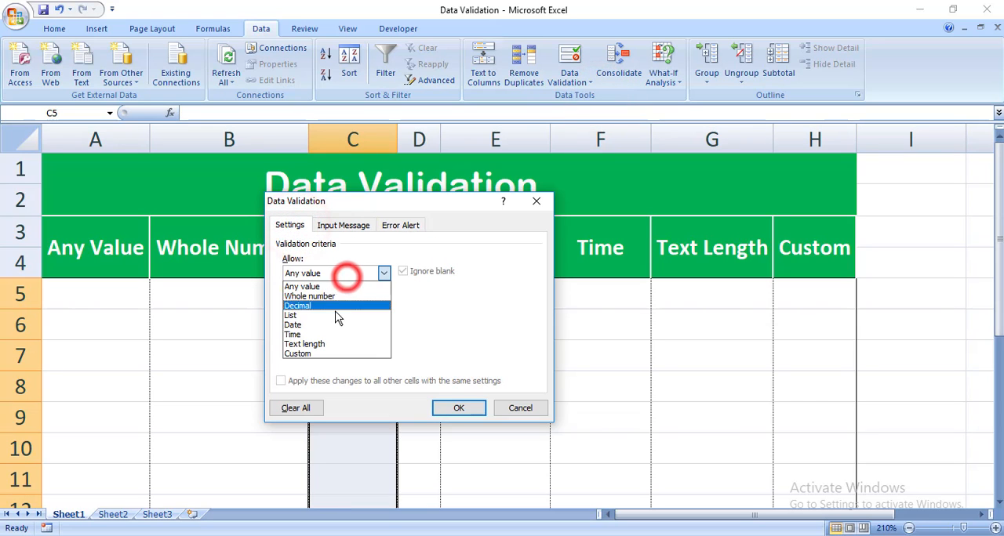
click(337, 311)
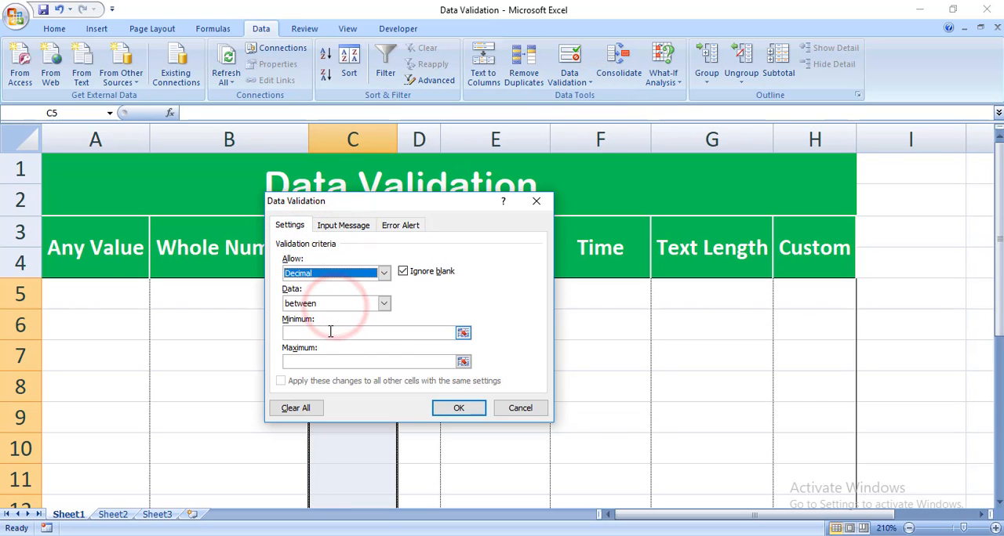
click(330, 331)
text(0.0)
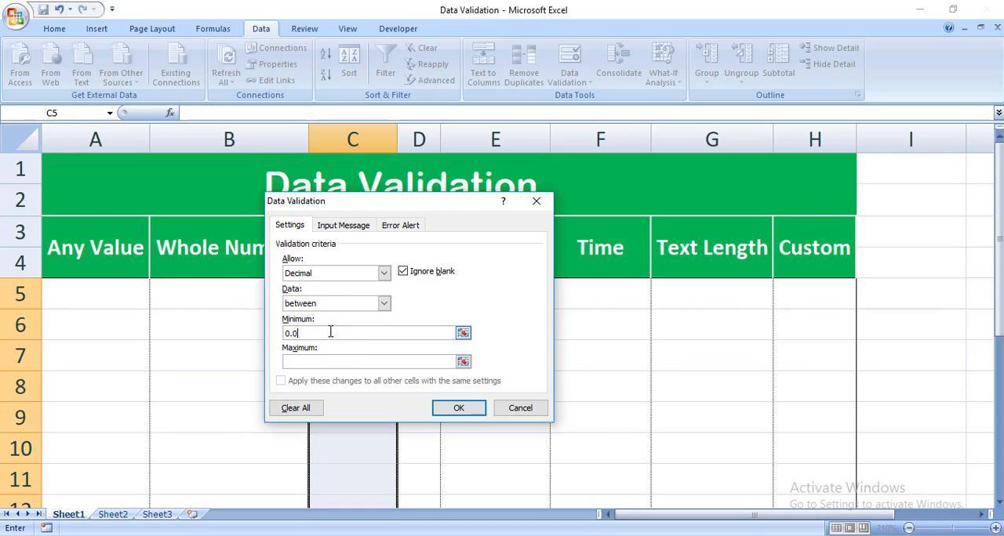
click(305, 364)
text(20)
click(444, 408)
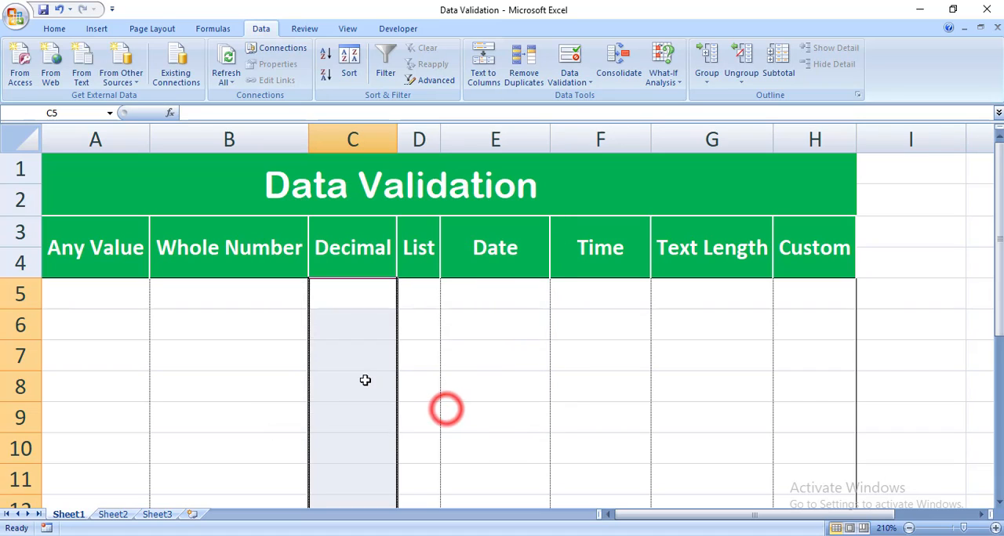
- Enter the in-range decimals 1.2 in C8 and 2.2 in C9
click(365, 379)
text(1.2)
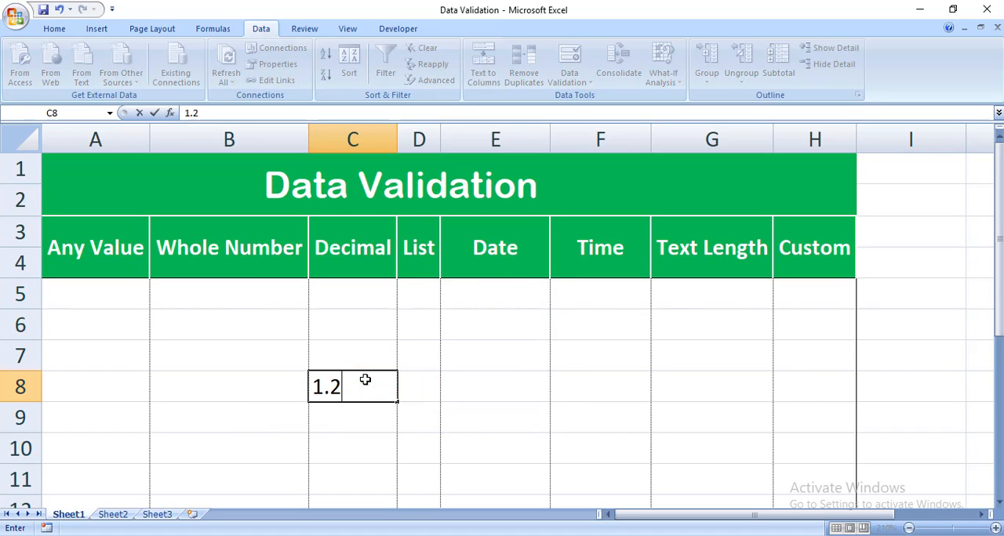
key(Return)
text(2.2)
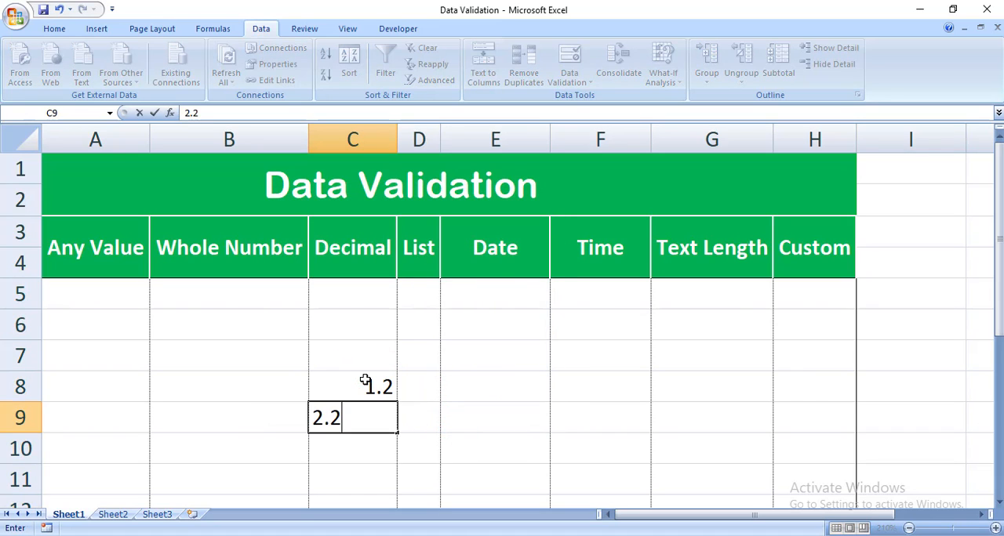
key(Return)
- Try the out-of-range decimal 20.2 in C10, retry it once, and cancel the entry
text(20.2)
key(Return)
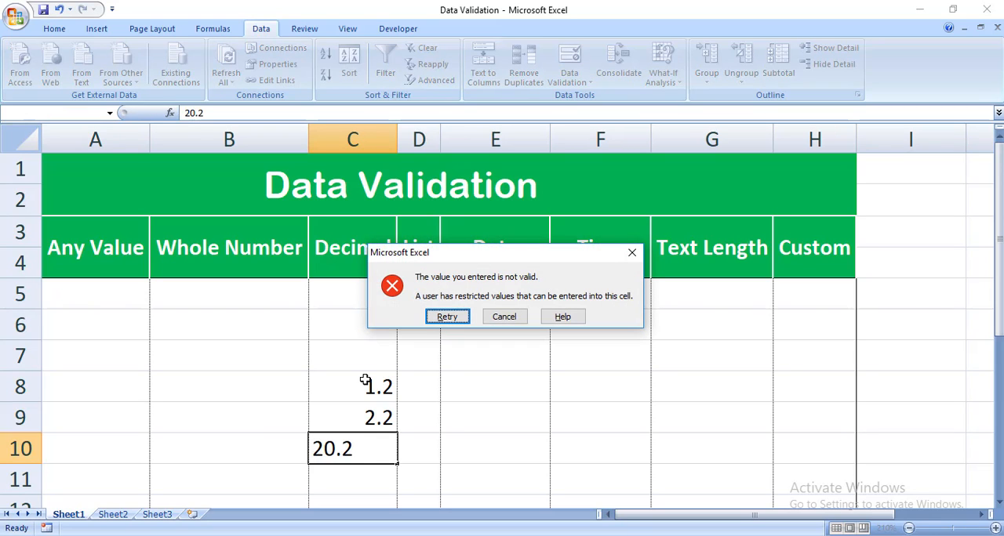
key(Return)
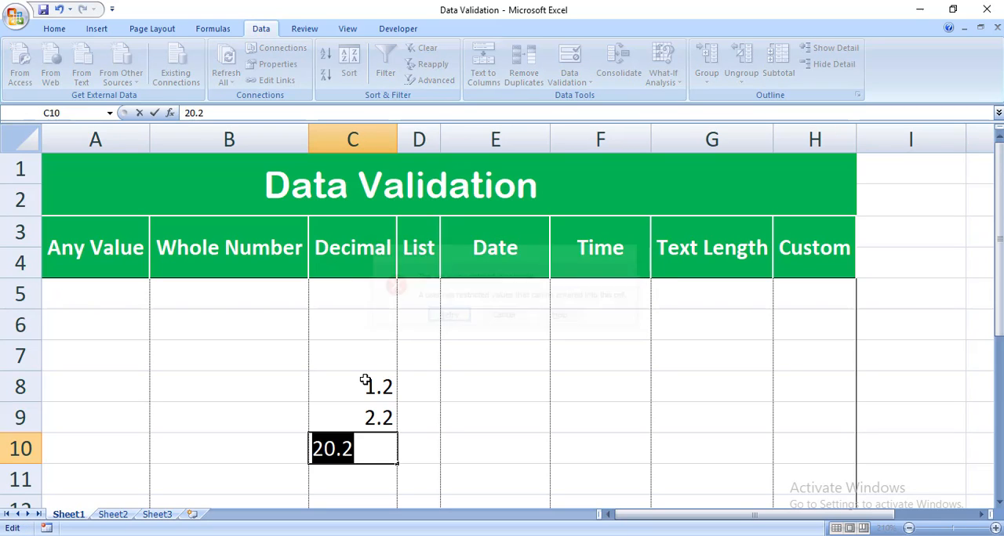
click(365, 382)
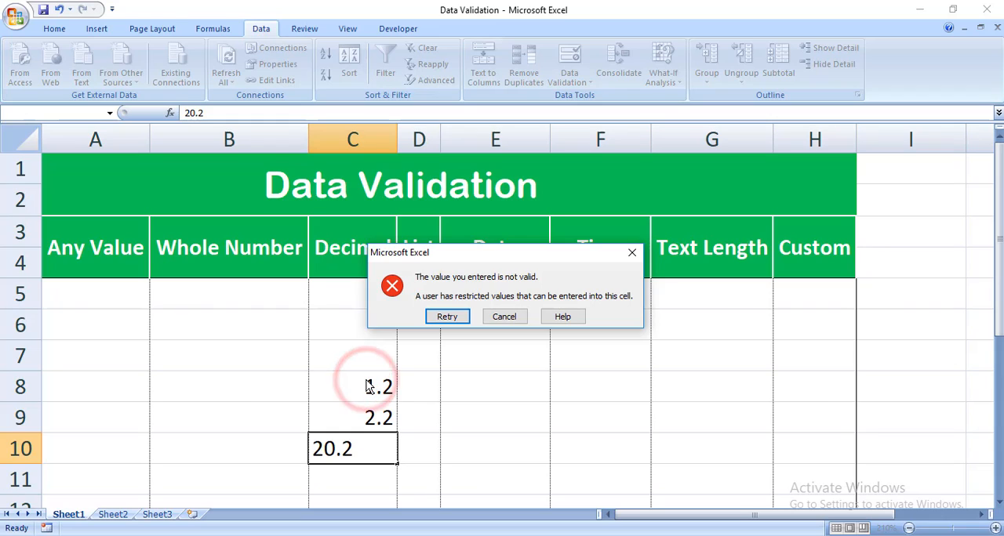
key(Escape)
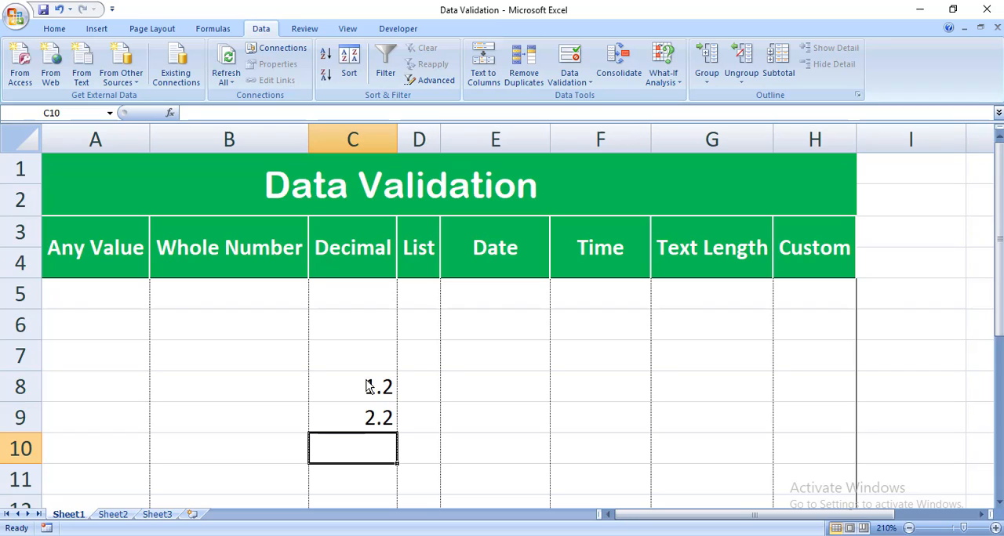
click(912, 139)
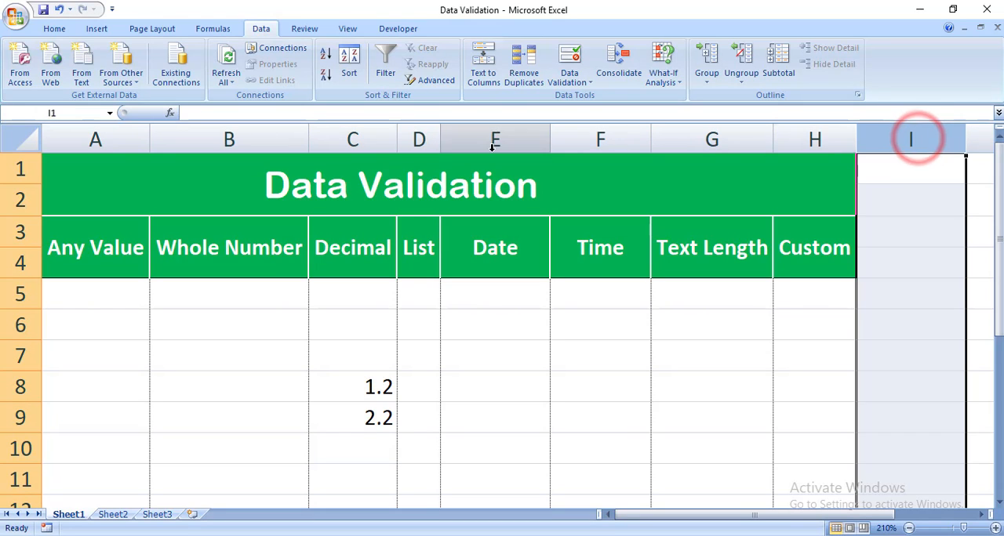
click(585, 77)
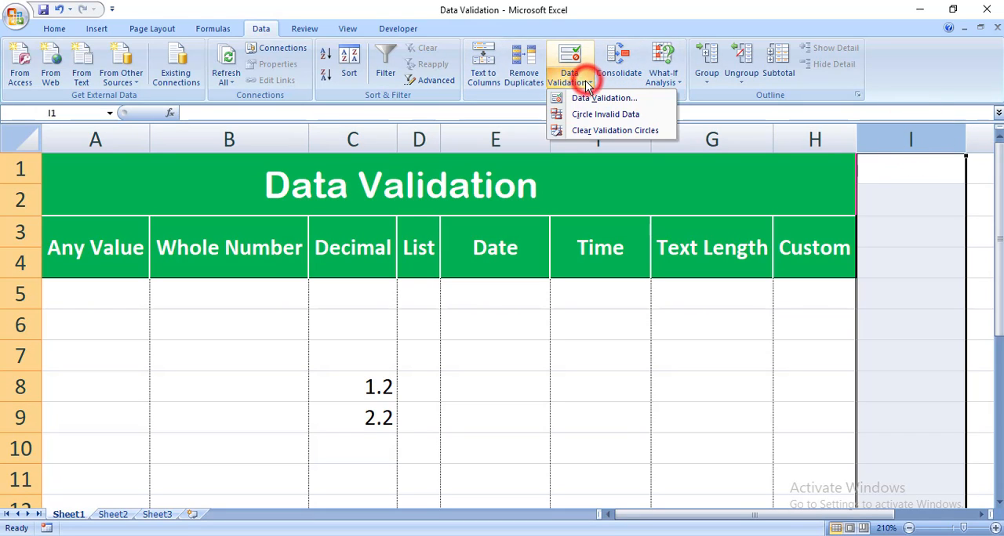
click(522, 387)
click(412, 345)
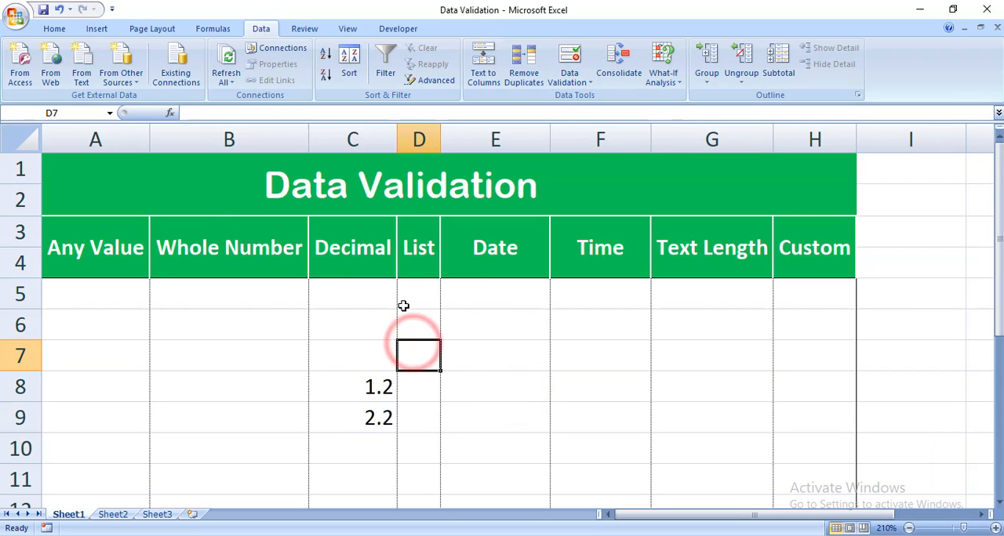
drag(426, 291, 433, 477)
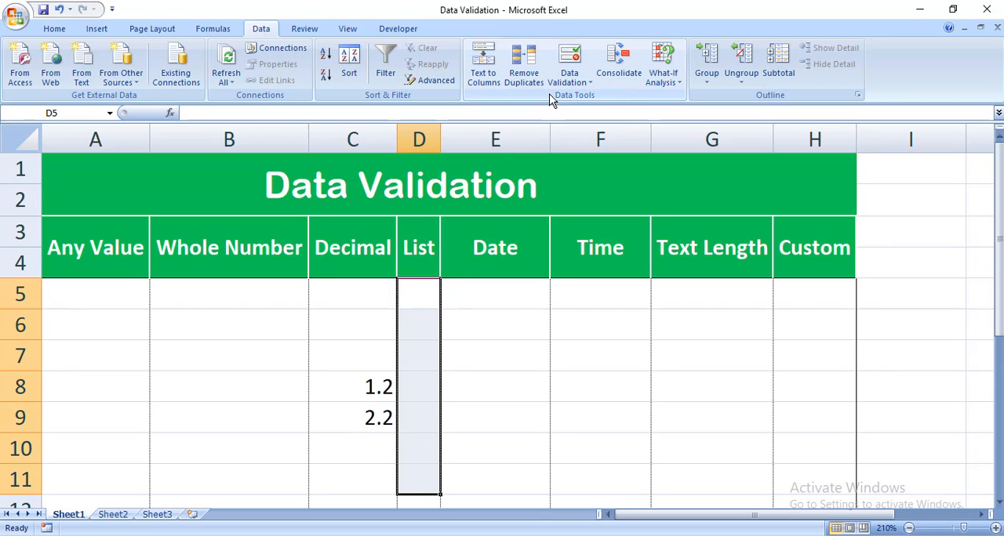
click(571, 82)
click(584, 98)
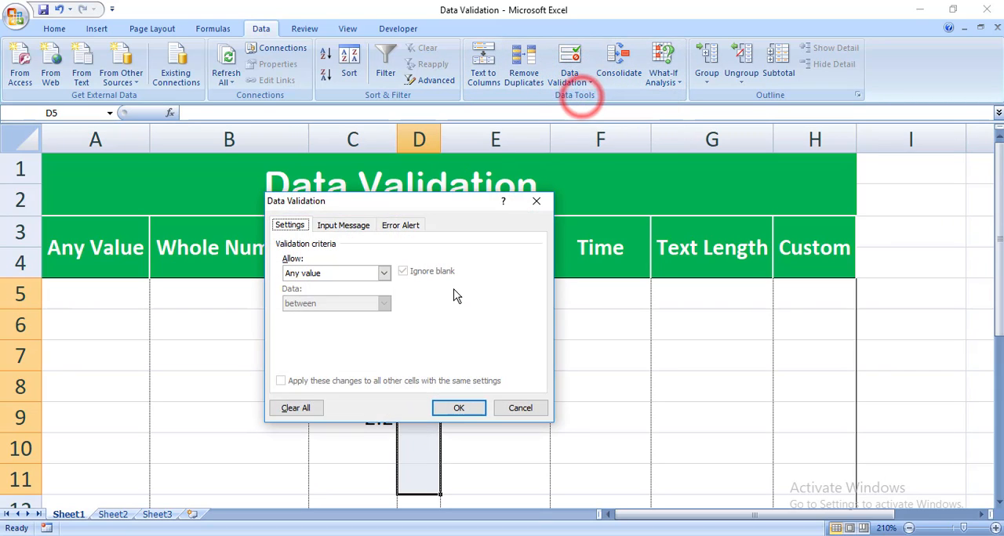
click(345, 275)
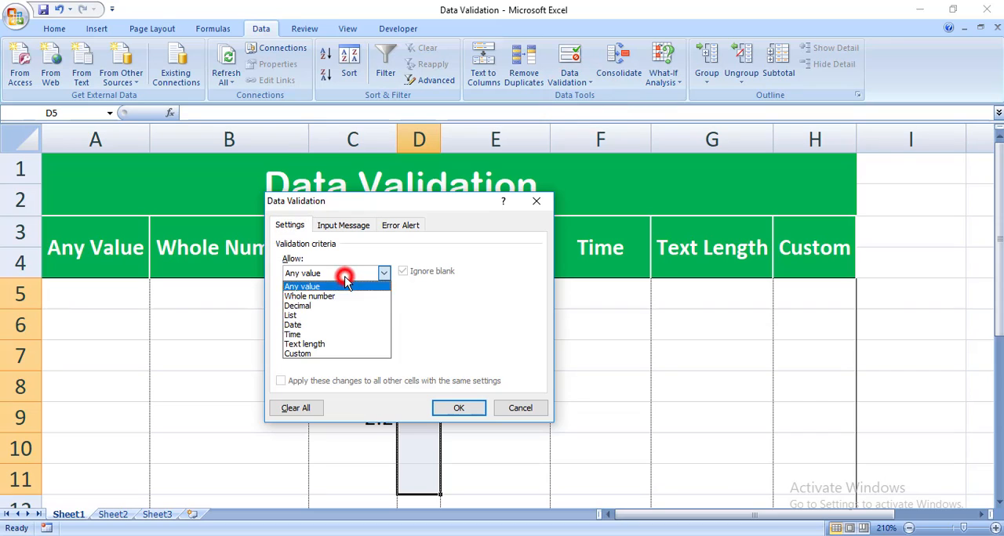
click(333, 315)
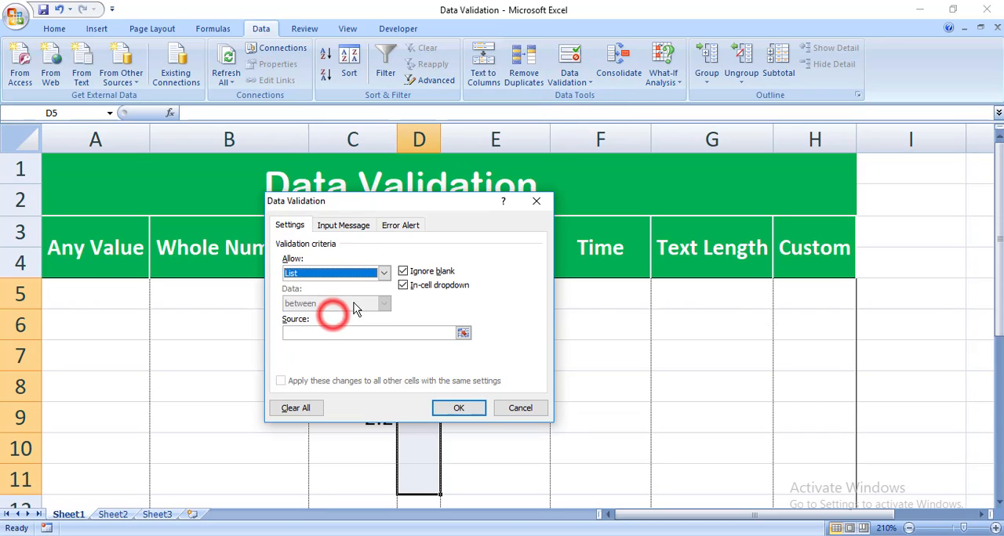
click(463, 334)
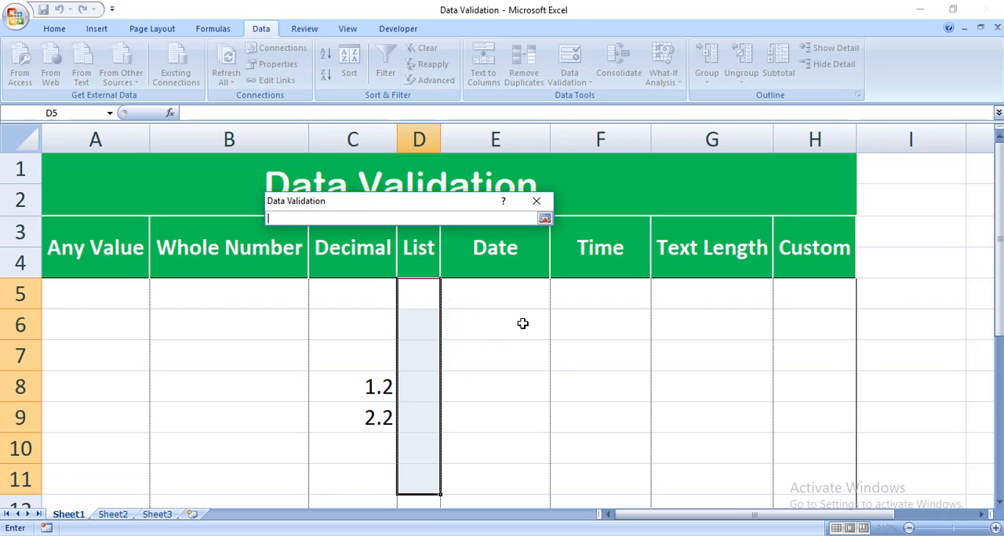
key(Return)
key(Escape)
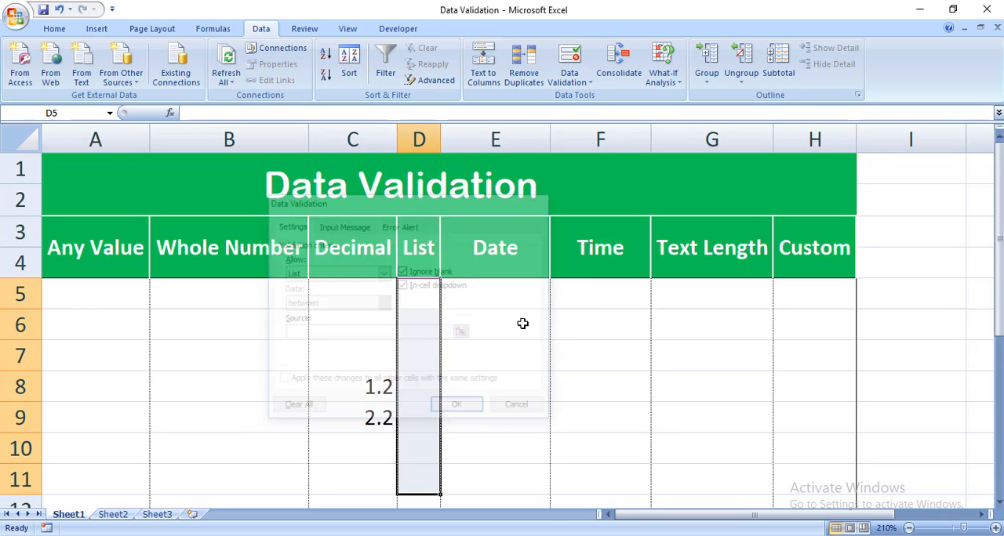
- Enter January in I2 and fill the month series down to October in I11
click(953, 205)
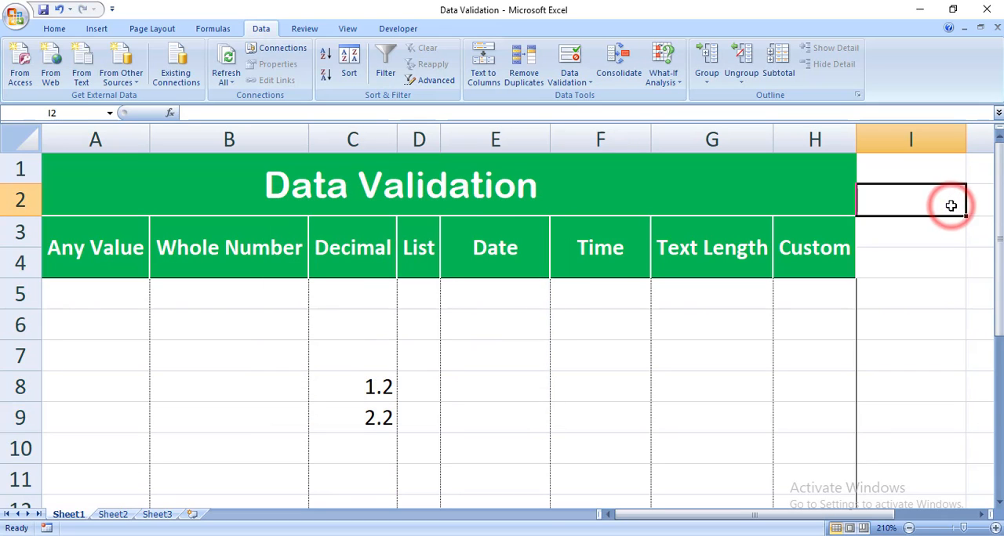
text(Janu)
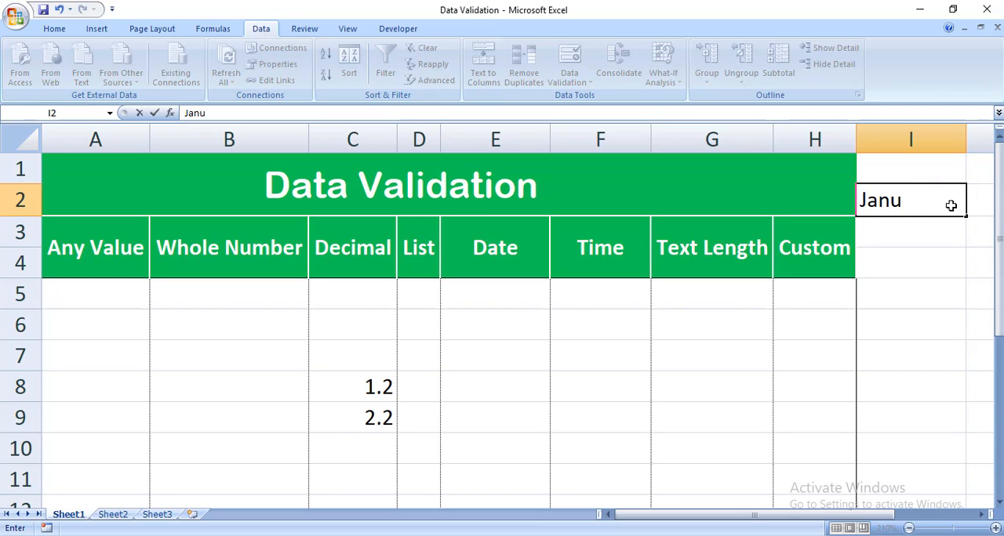
text(ary)
key(Return)
click(950, 206)
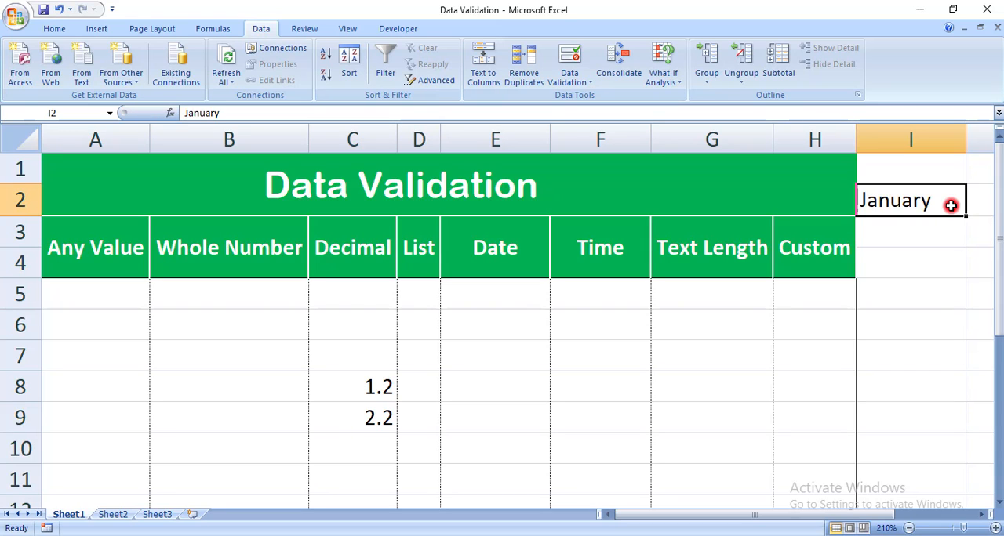
drag(965, 214, 947, 482)
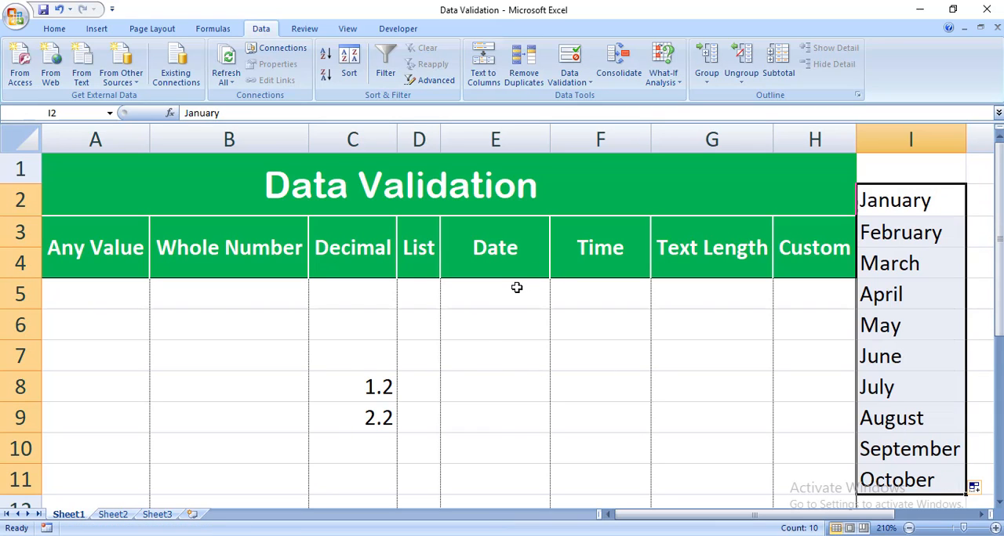
- Apply List validation to D5:D11 in the List column, using =$I$2:$I$11 as the source
click(425, 291)
drag(424, 291, 423, 481)
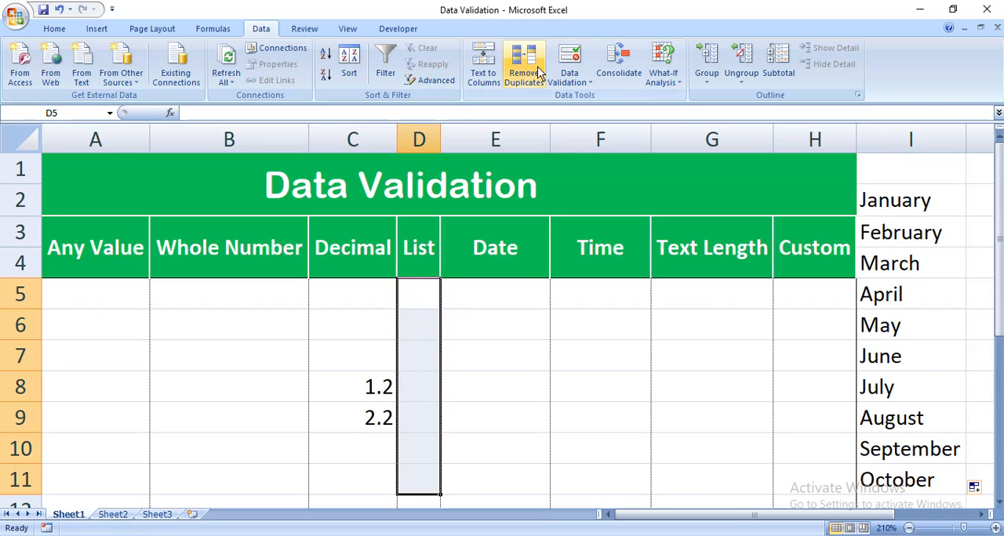
click(571, 77)
click(586, 99)
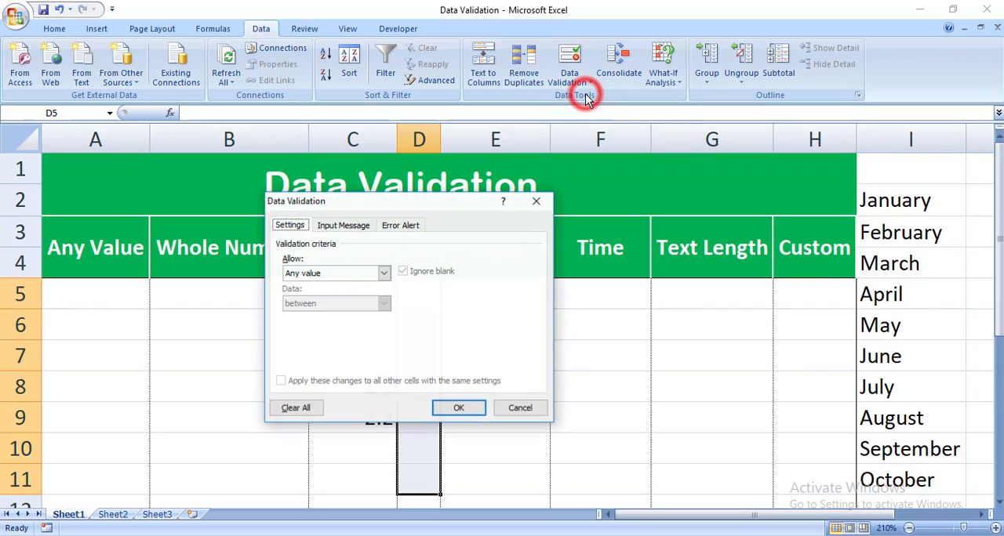
click(365, 274)
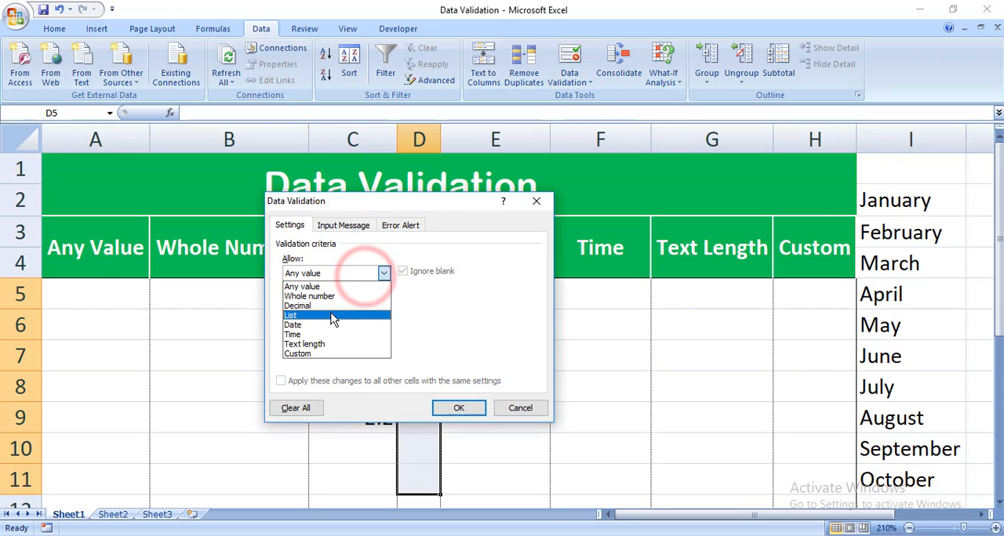
click(366, 314)
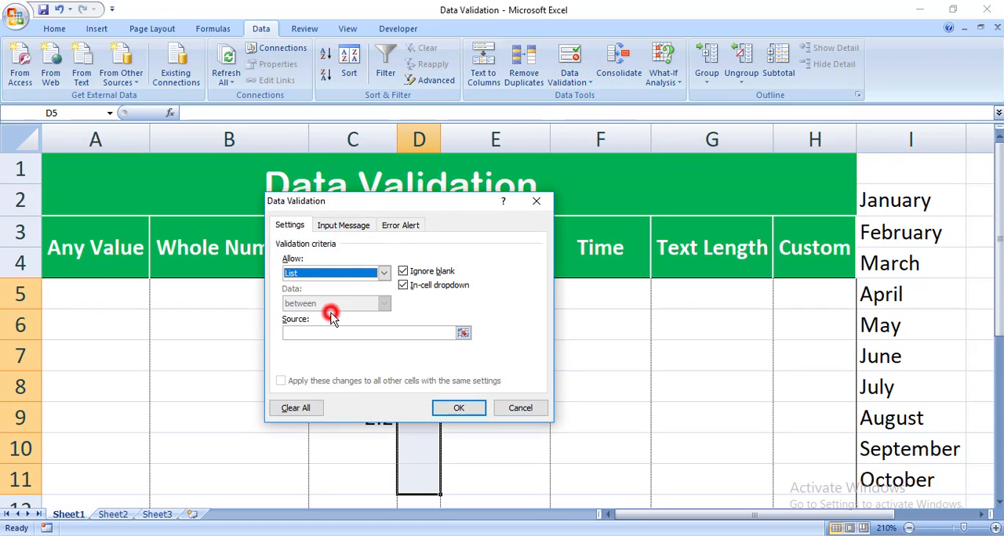
click(463, 335)
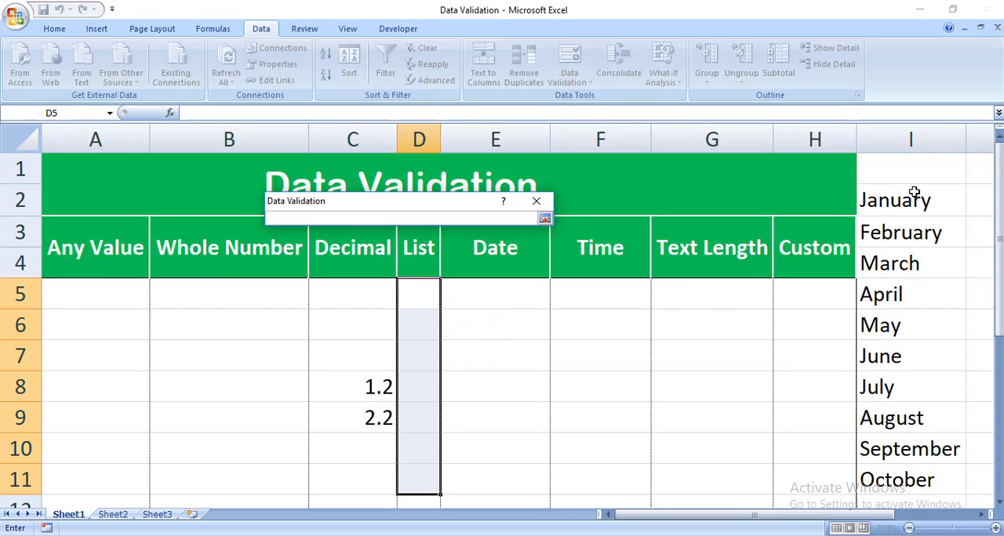
drag(914, 192, 907, 453)
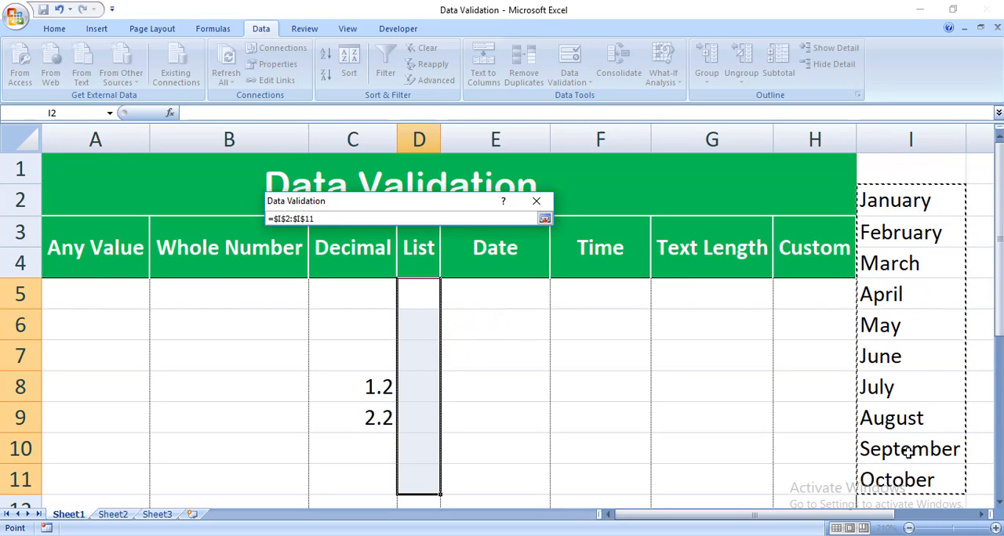
click(544, 218)
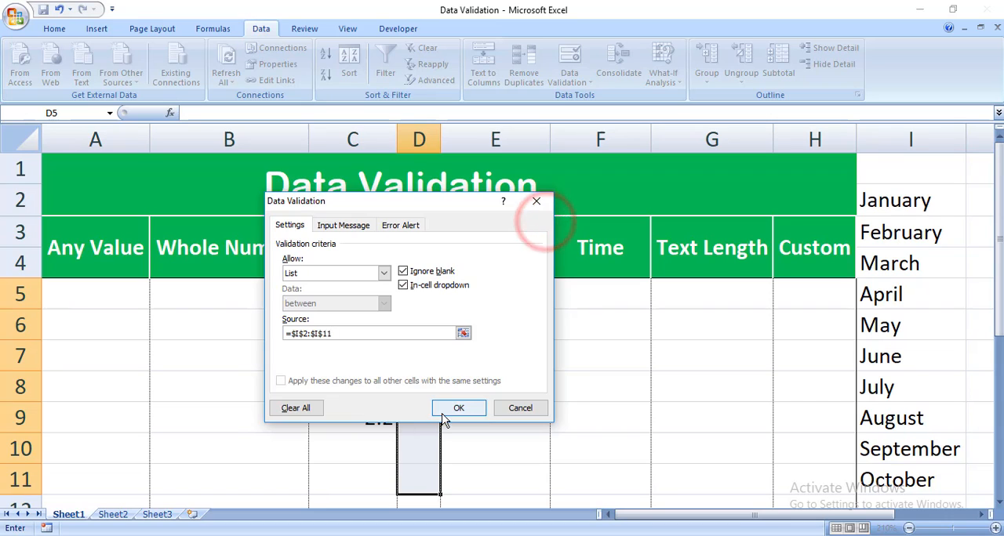
click(450, 407)
- Check the in-cell dropdown arrow on several cells of the List column, finishing at D6
click(475, 363)
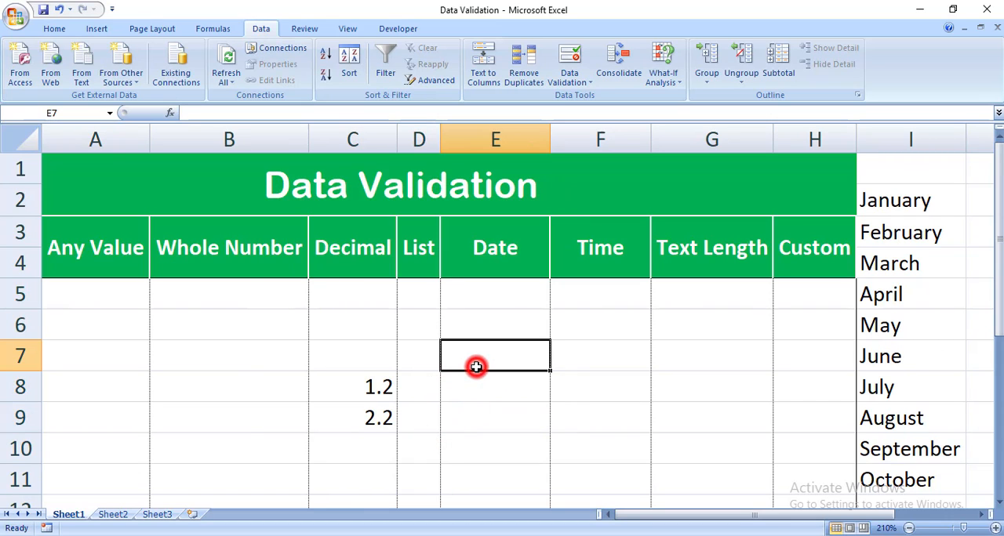
click(427, 329)
click(426, 355)
click(425, 408)
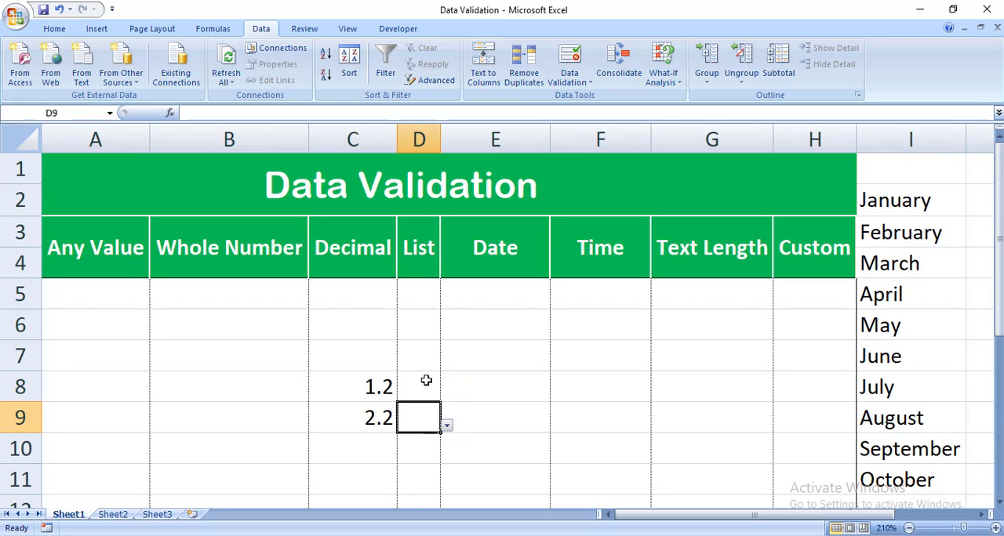
click(411, 322)
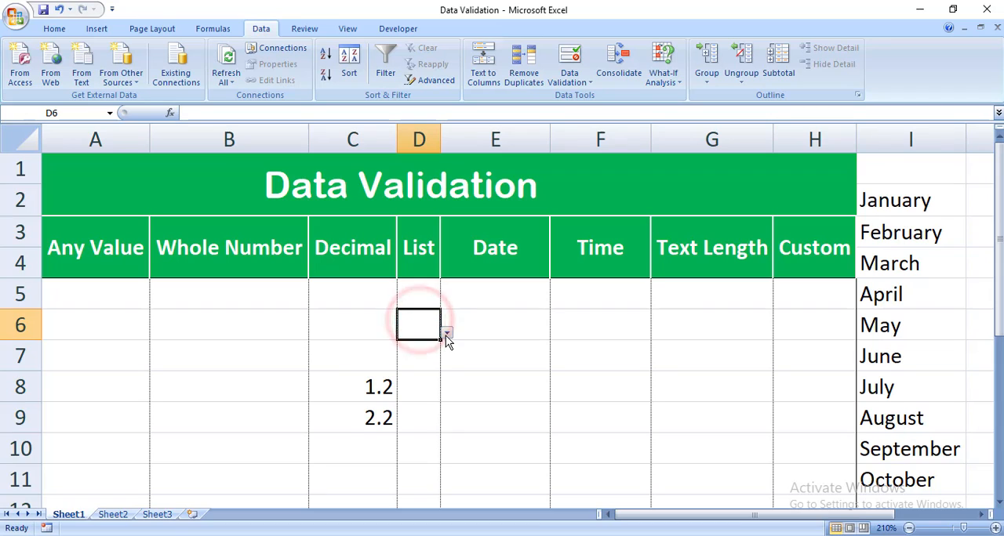
- Choose August in D6 and September in D8 from the in-cell month lists, finishing at D9
click(445, 335)
drag(443, 406, 443, 372)
drag(439, 423, 440, 449)
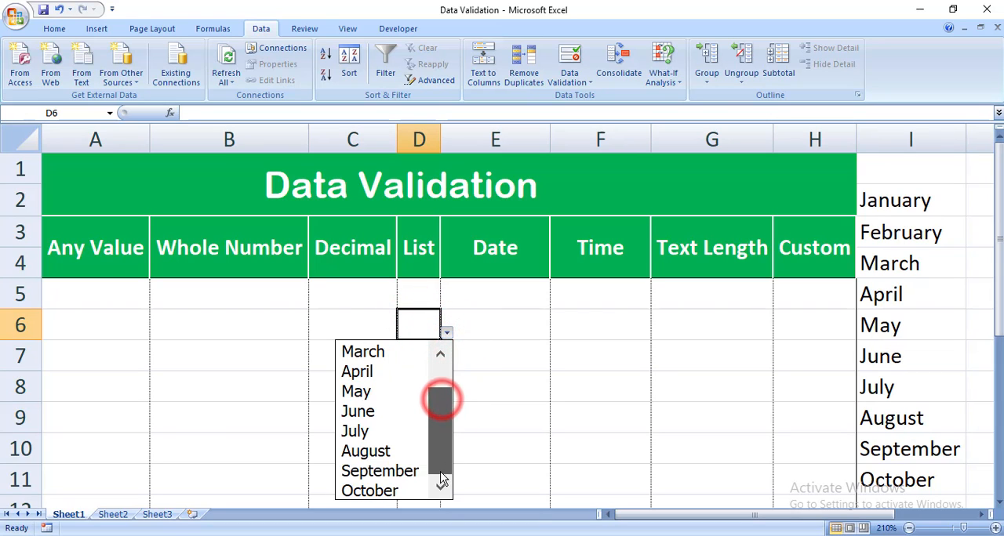
click(384, 452)
click(421, 374)
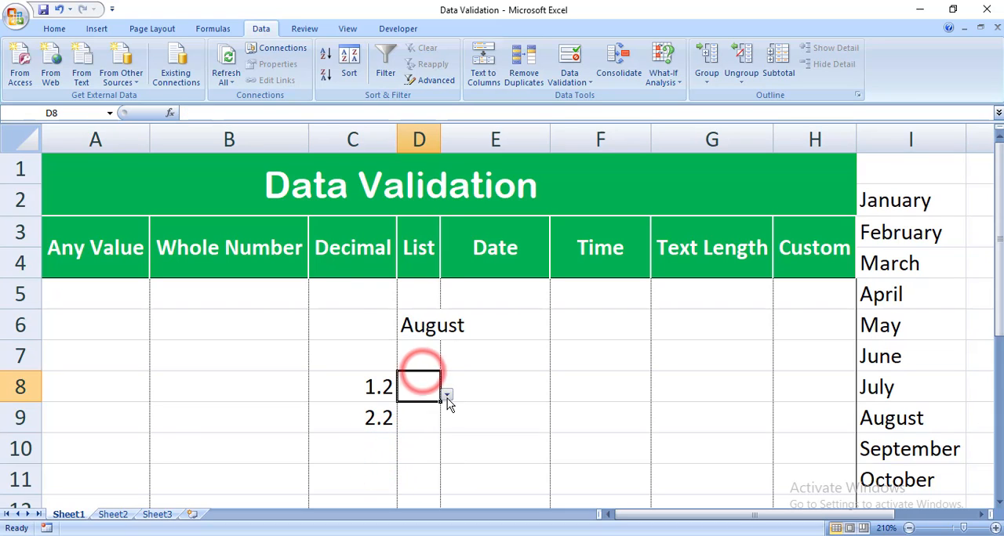
click(447, 398)
drag(442, 308, 442, 312)
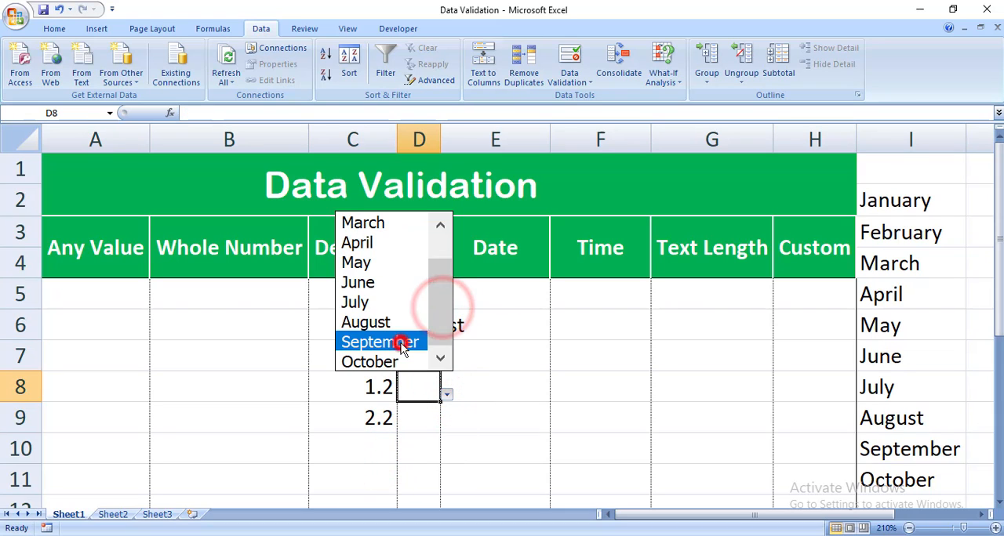
click(405, 341)
click(429, 425)
click(450, 421)
click(436, 424)
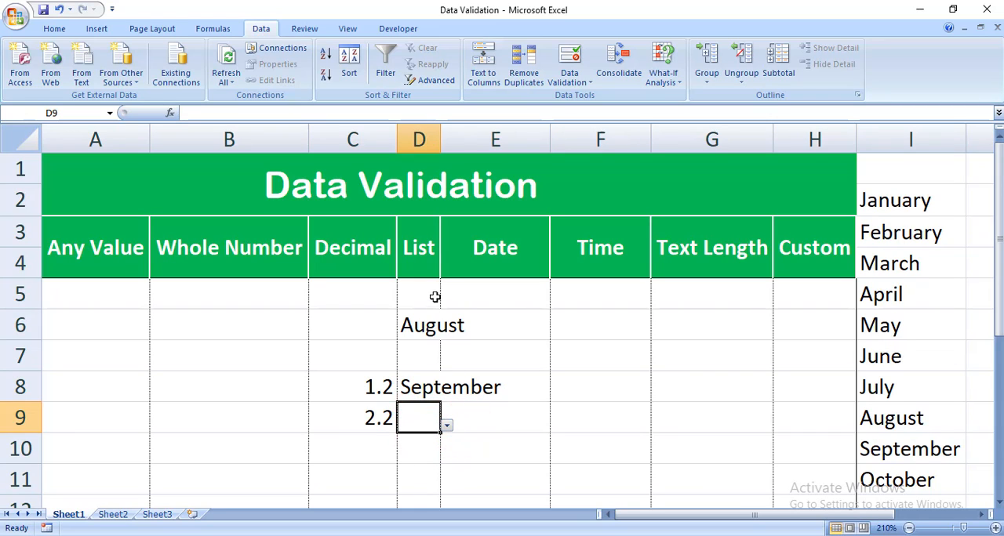
- Clear the List column entries in D5:D11 and delete the month names in I2:I11
drag(435, 297, 430, 473)
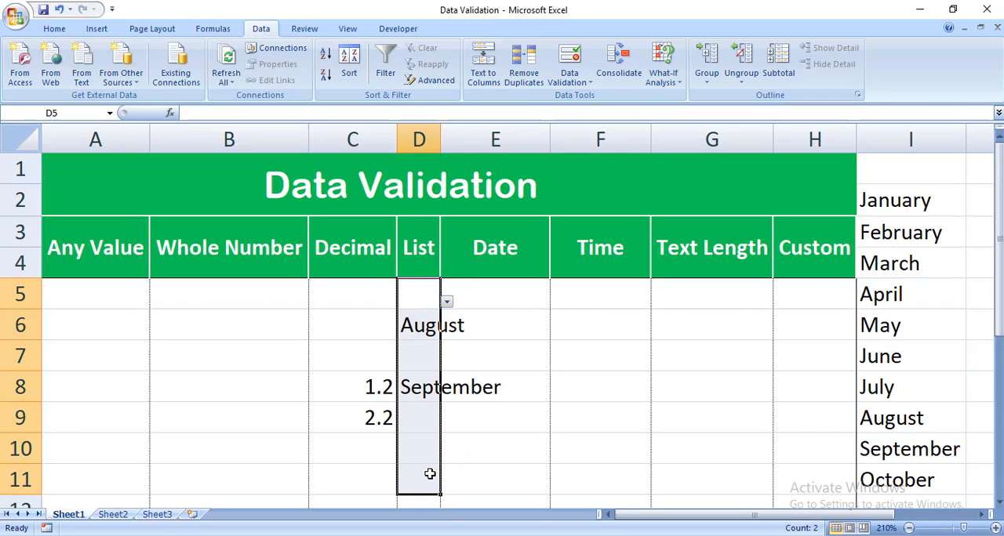
key(Delete)
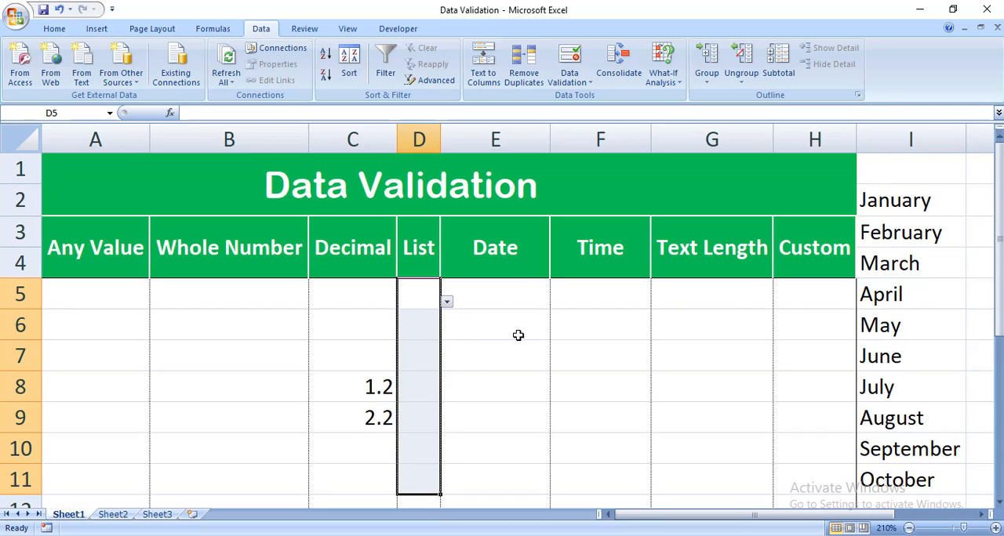
click(528, 292)
click(433, 301)
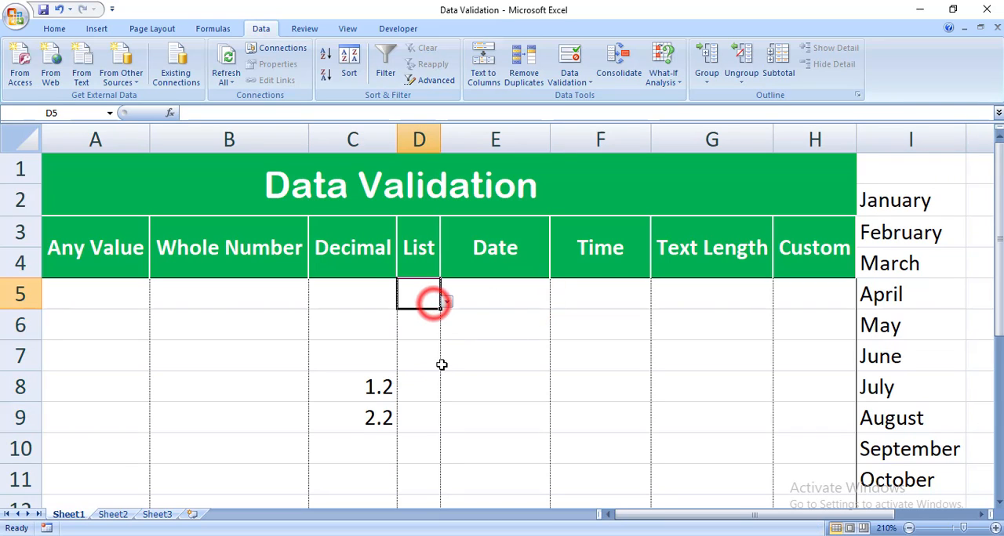
click(502, 303)
drag(933, 205, 906, 485)
key(Delete)
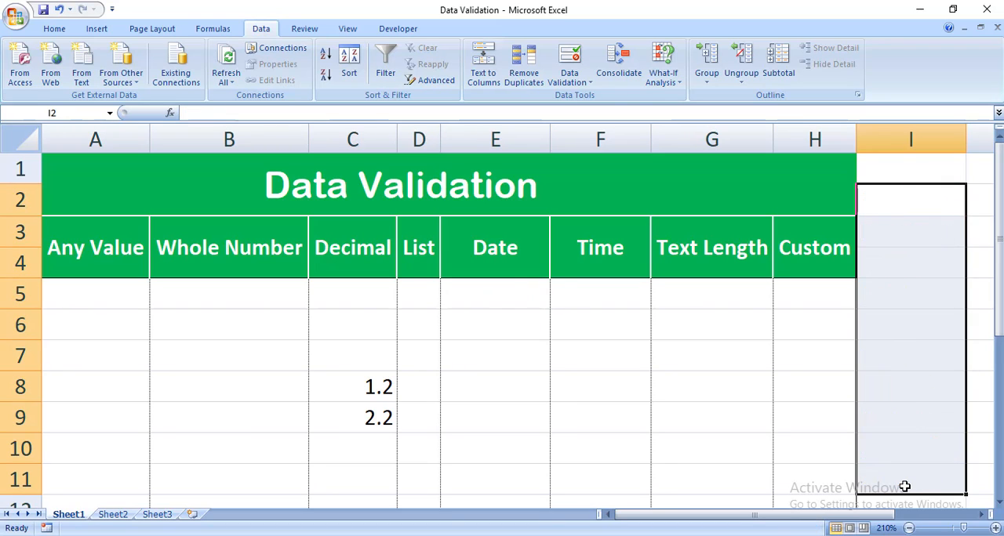
- Apply Date validation to E5:E11 in the Date column, allowing dates between a start date and an end date
drag(499, 289, 498, 487)
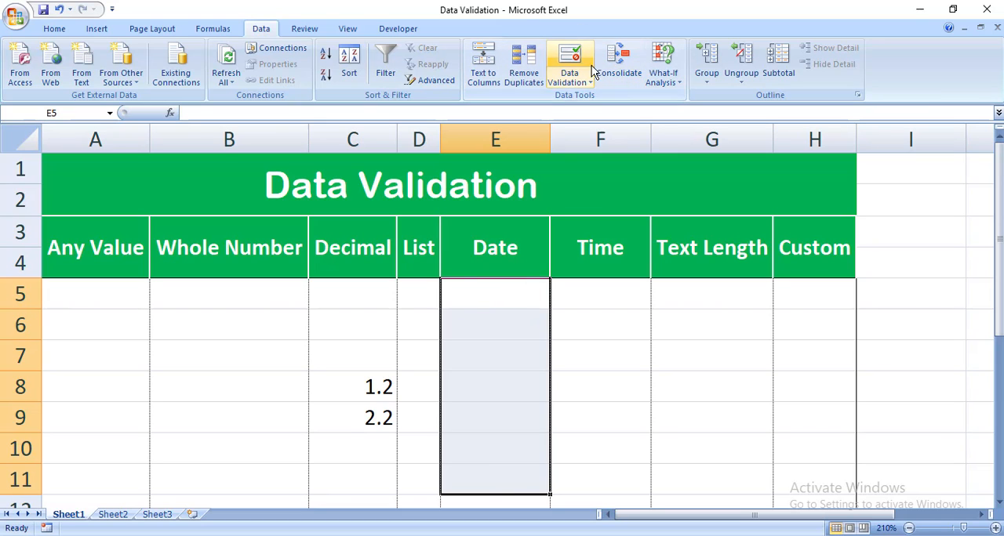
click(569, 77)
click(595, 100)
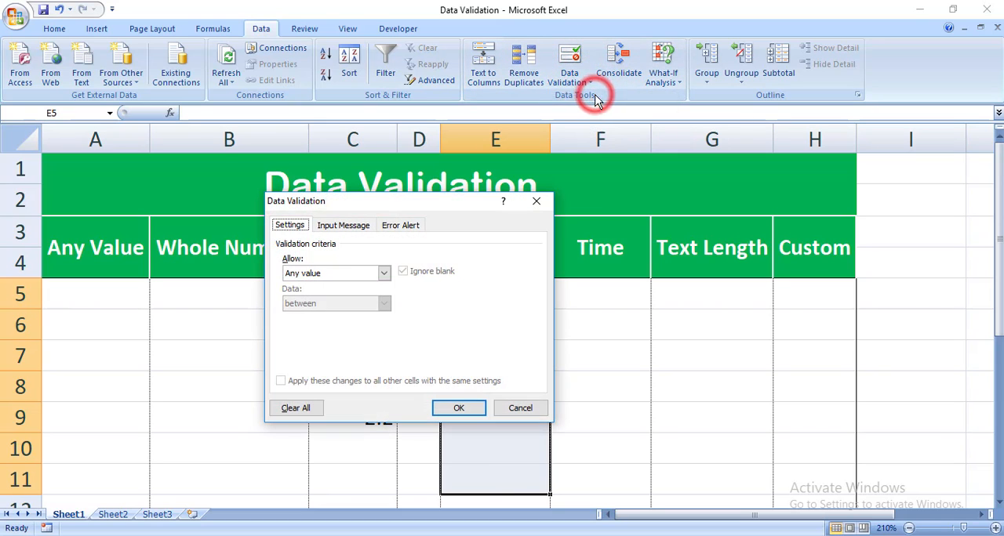
click(350, 267)
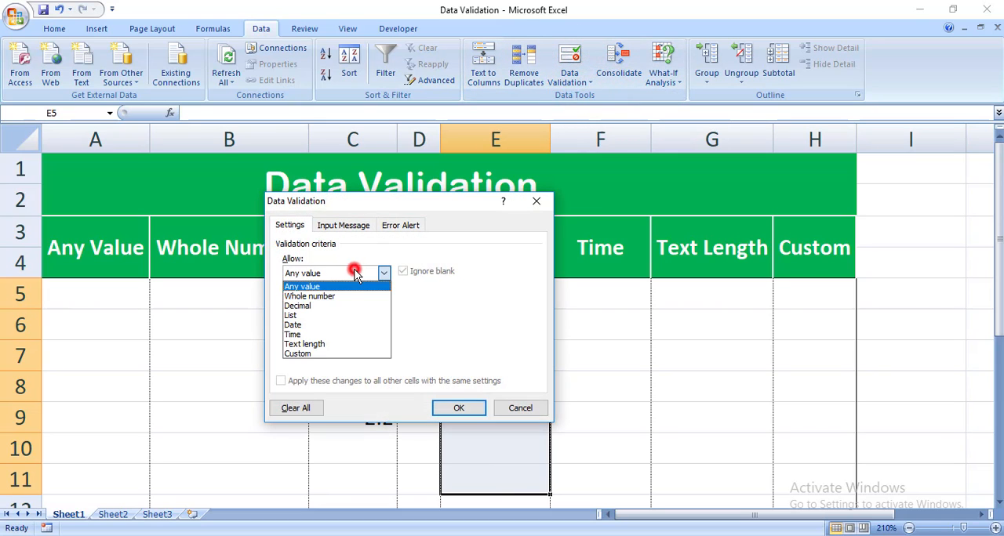
click(325, 324)
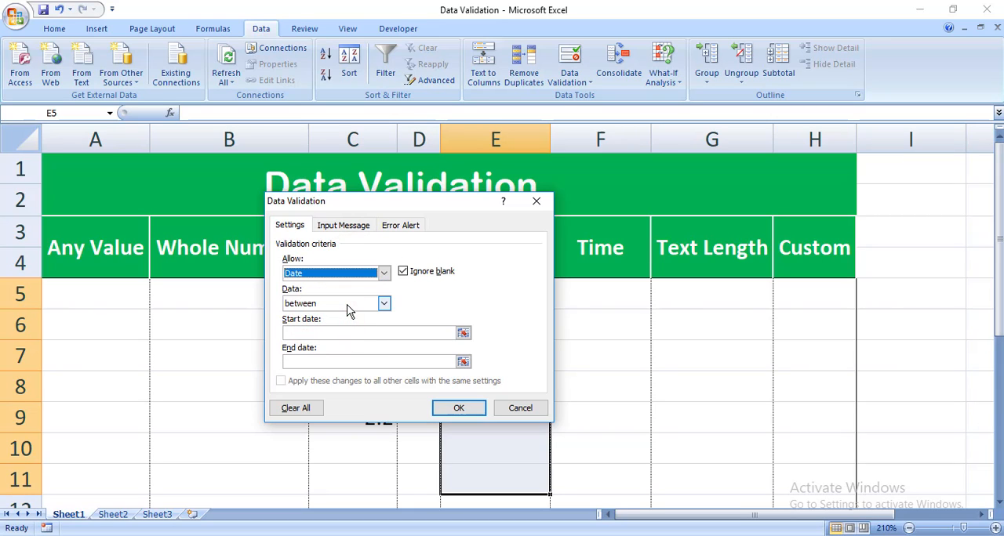
click(307, 333)
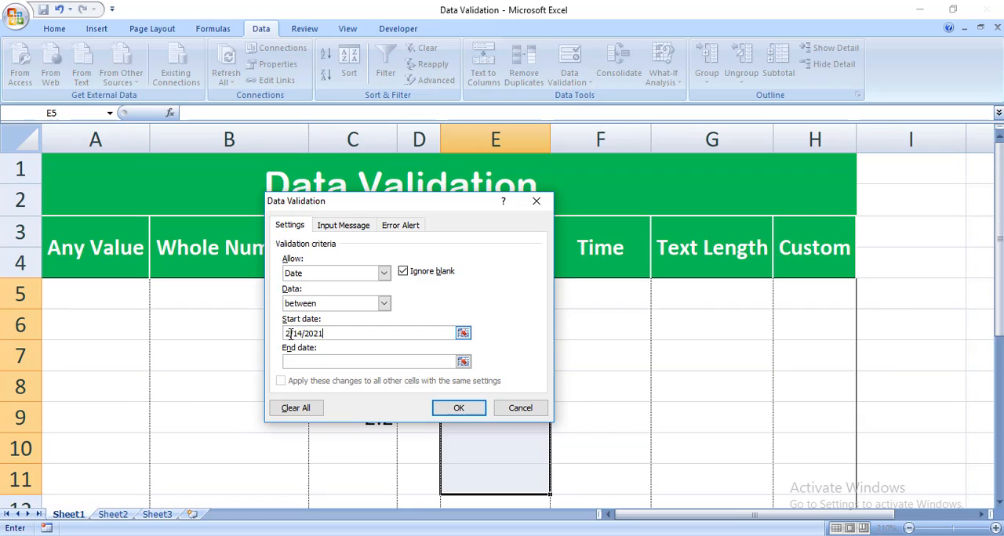
double_click(289, 333)
click(306, 363)
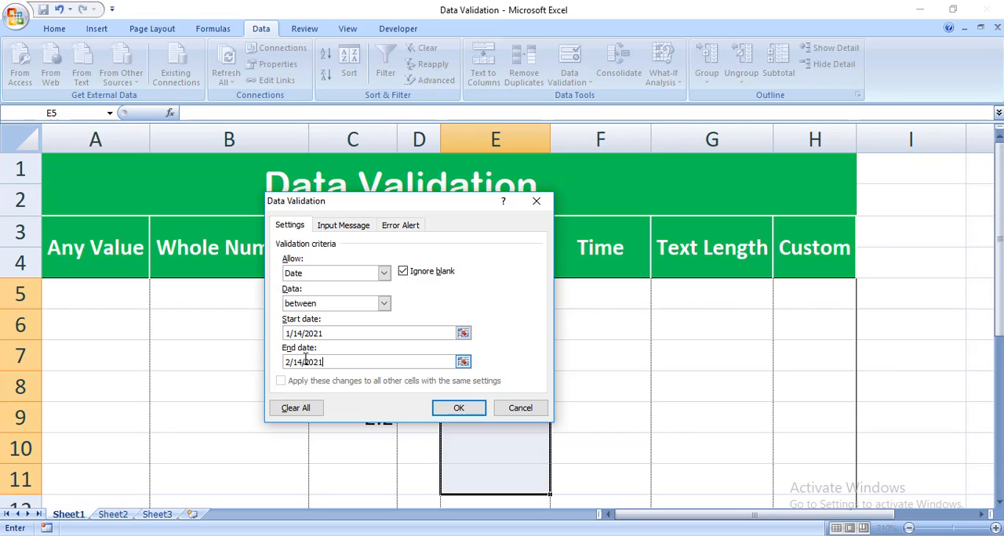
click(458, 409)
- Try the out-of-range date 3/1/2021 in E7 and cancel the entry
click(506, 350)
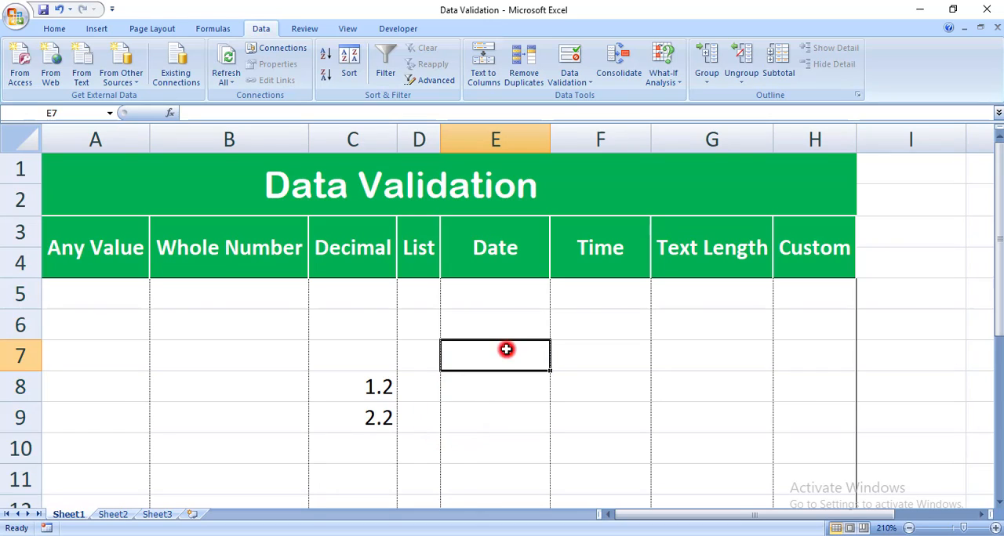
text(3/1)
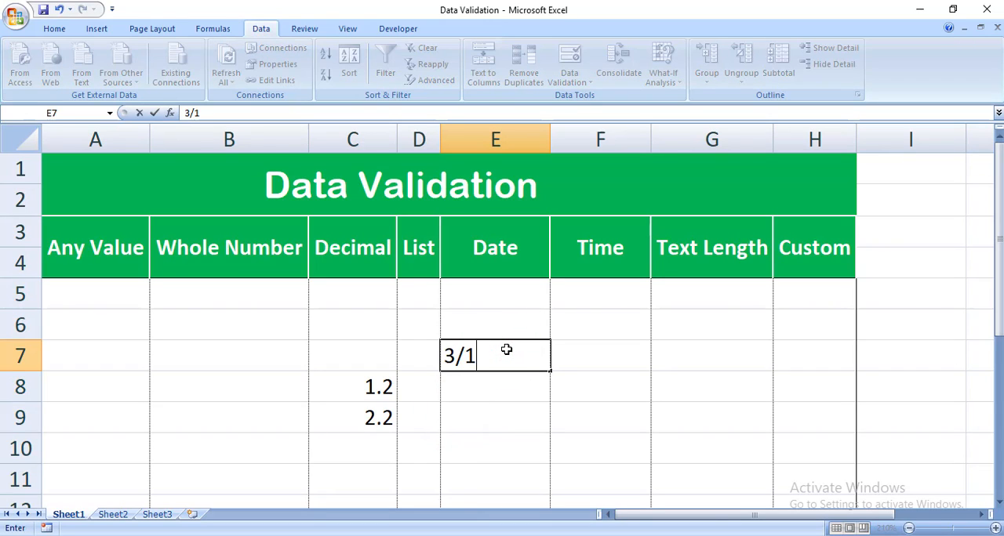
text(/2021)
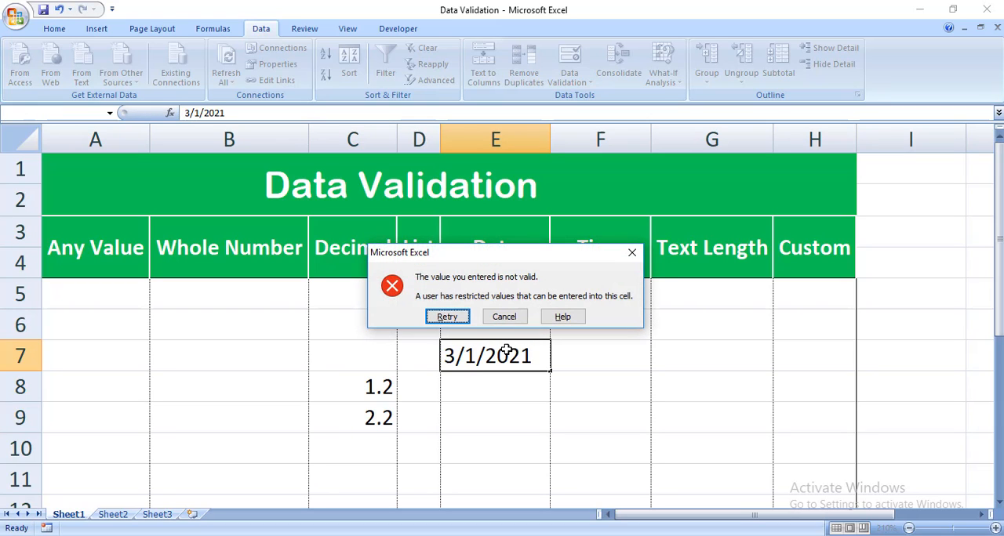
key(Escape)
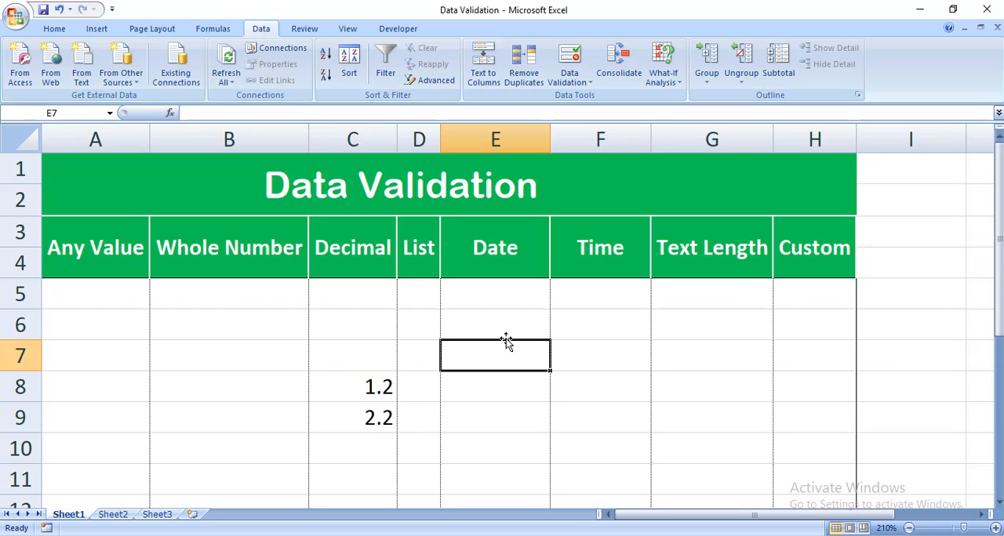
- Enter the in-range dates 2/14/2021 in E7 and 1/25/2021 in E8
text(2/14/2021)
key(Return)
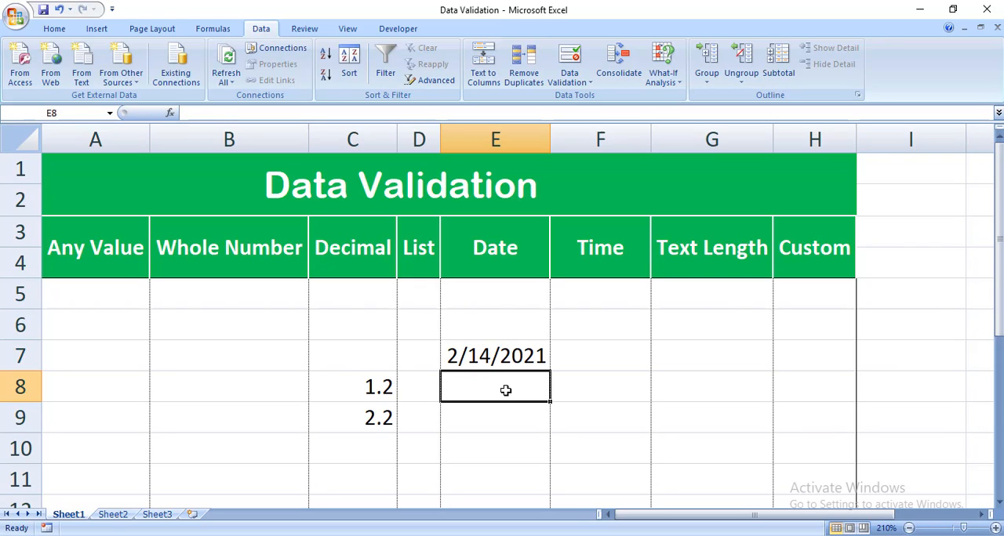
click(491, 354)
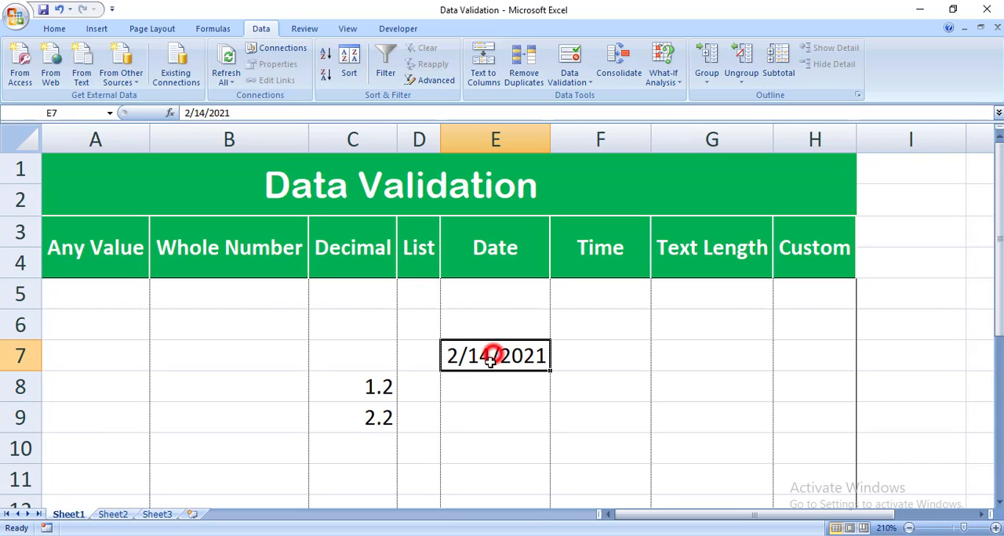
click(478, 387)
text(1)
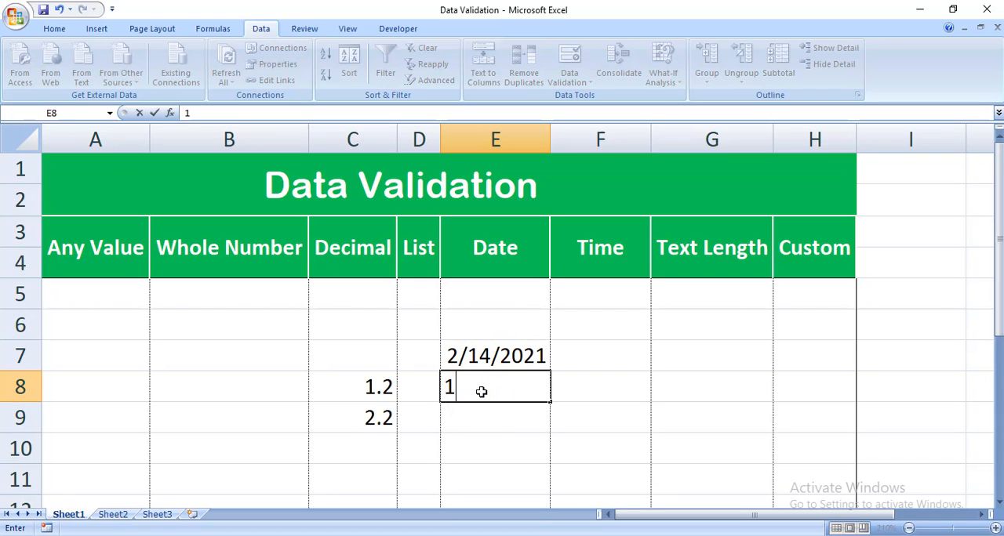
text(5)
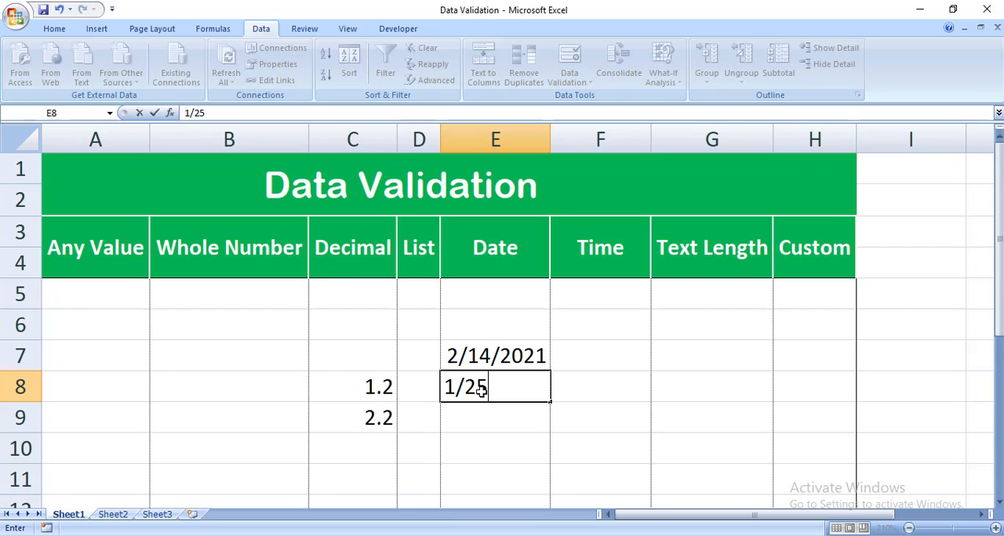
text(/2021)
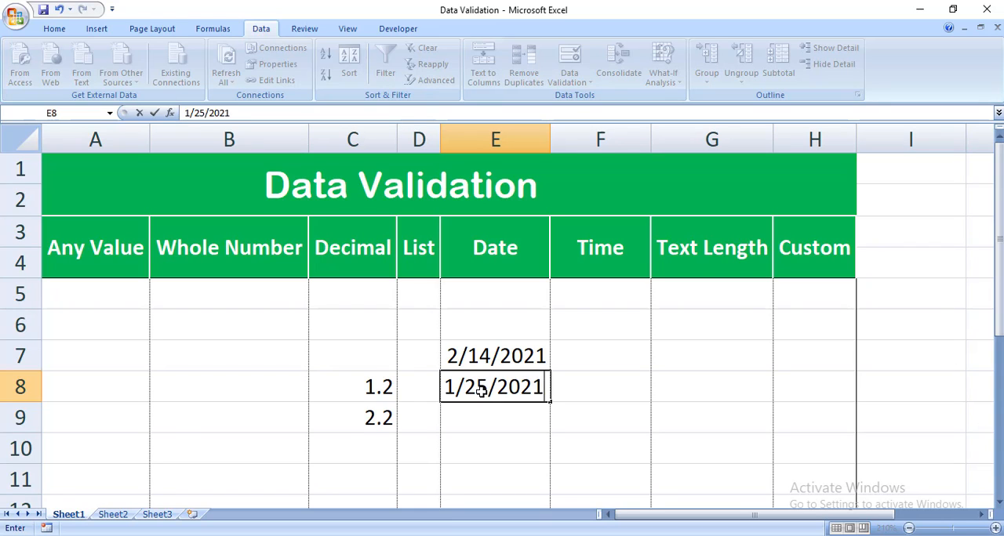
key(Return)
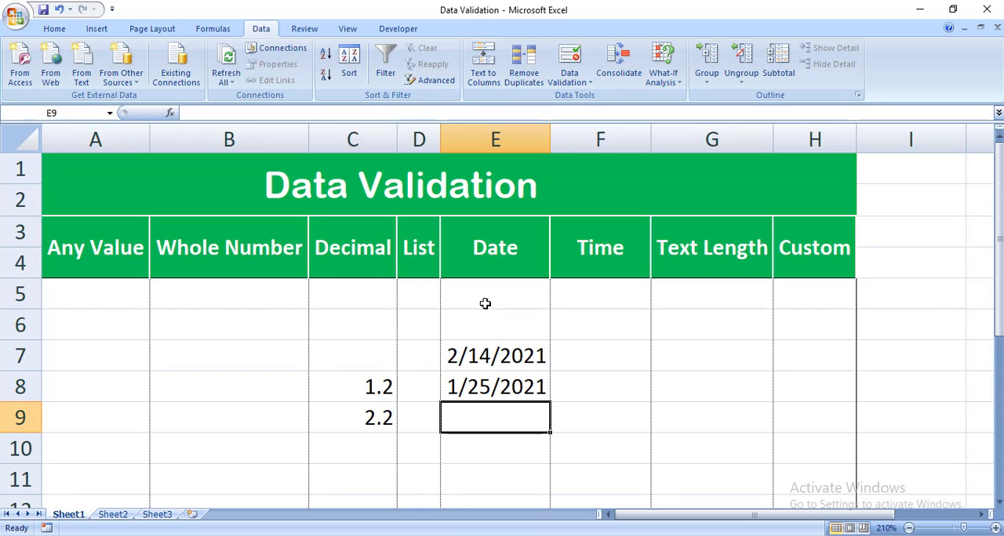
- Clear the test entries from the Date column E5:E11 and the Decimal column C5:C11
drag(483, 294, 484, 478)
key(Delete)
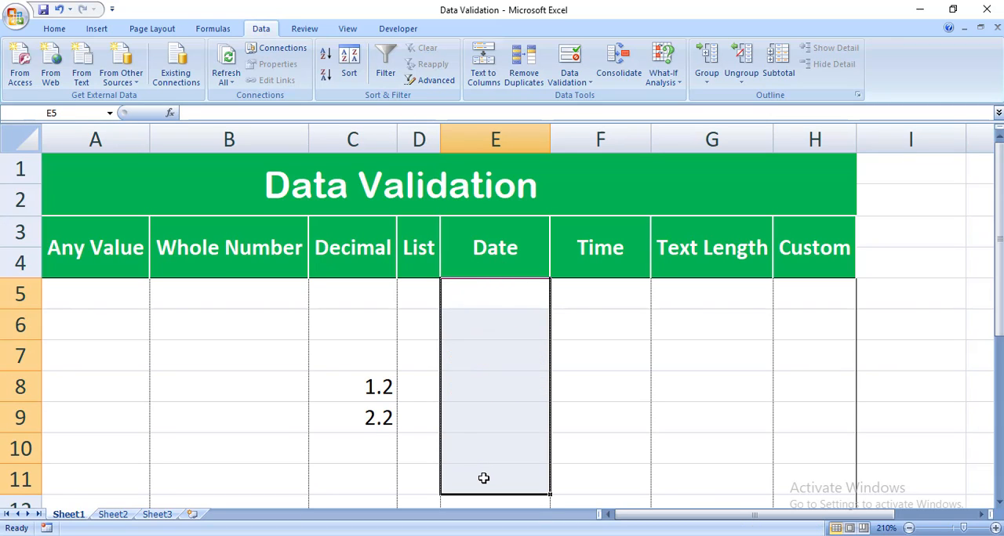
drag(387, 292, 357, 472)
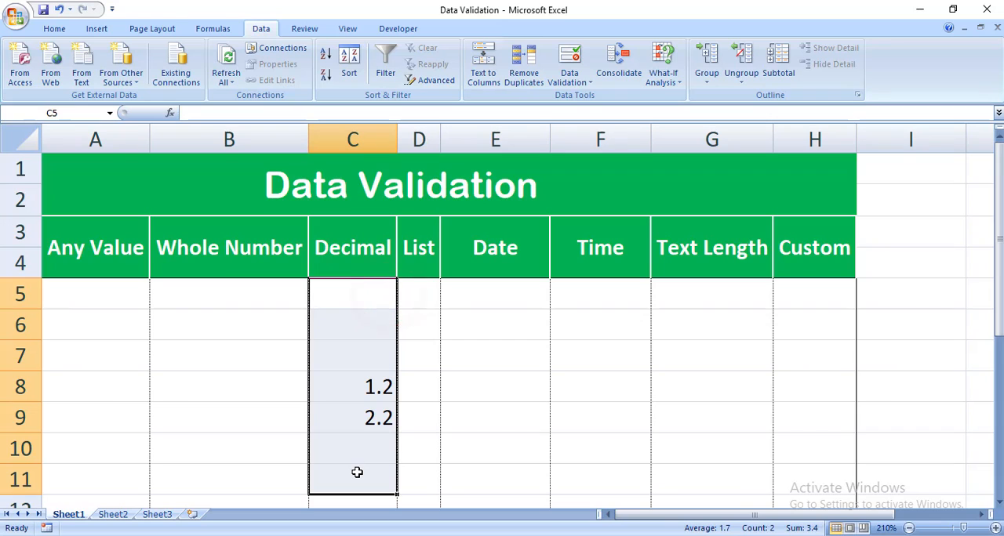
key(Delete)
click(708, 365)
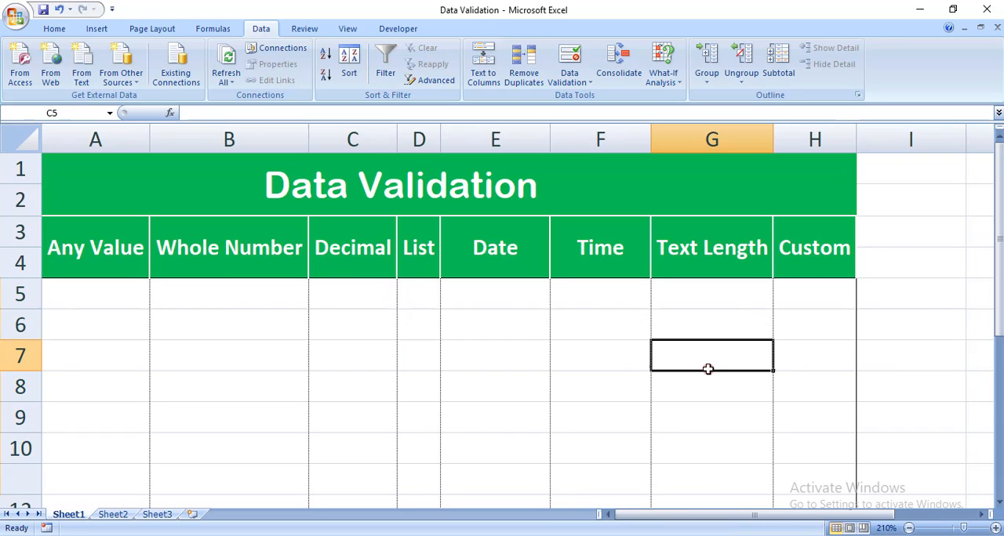
- Open the data validation settings for F5:F11 in the Time column and set the allowed type to Time
drag(606, 305, 591, 443)
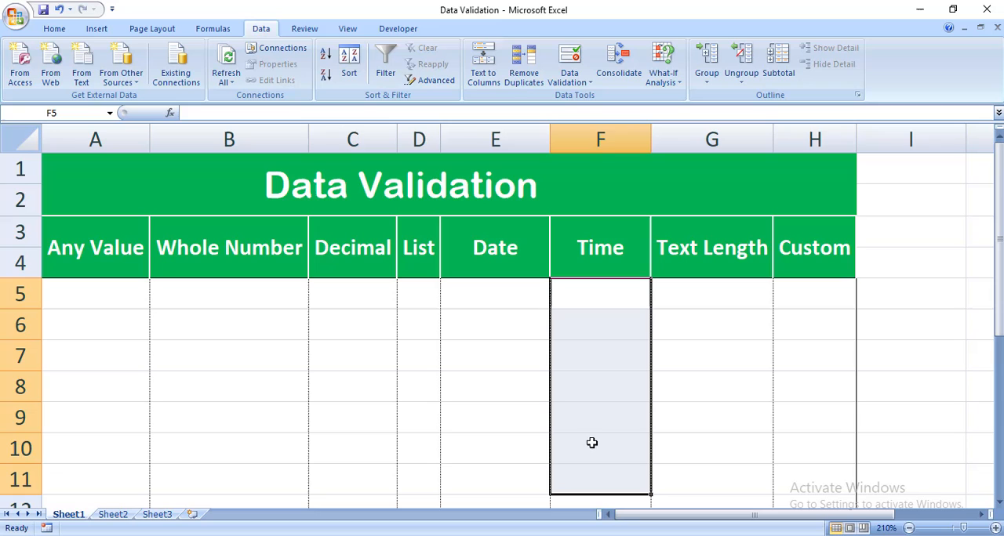
click(571, 78)
click(592, 98)
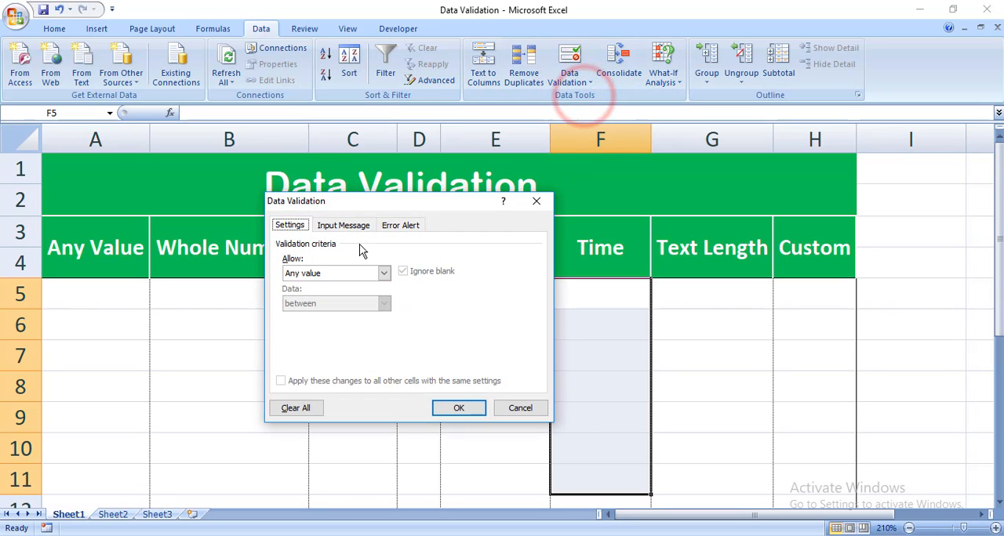
drag(383, 202, 395, 325)
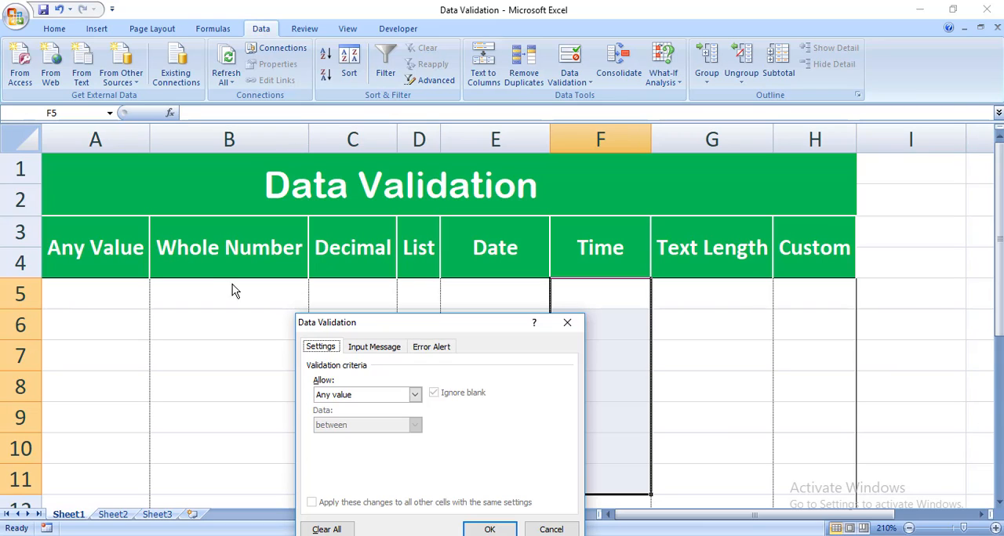
click(351, 395)
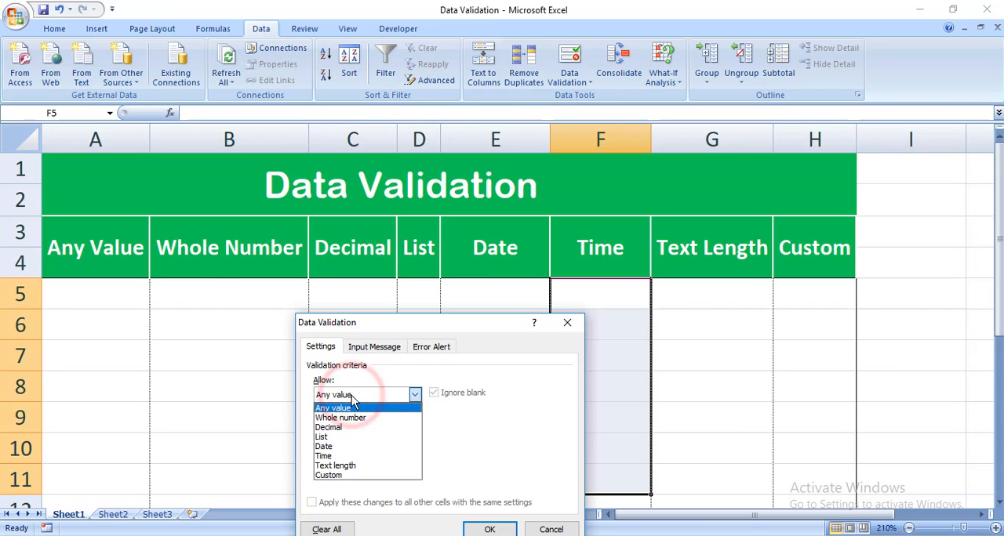
click(351, 455)
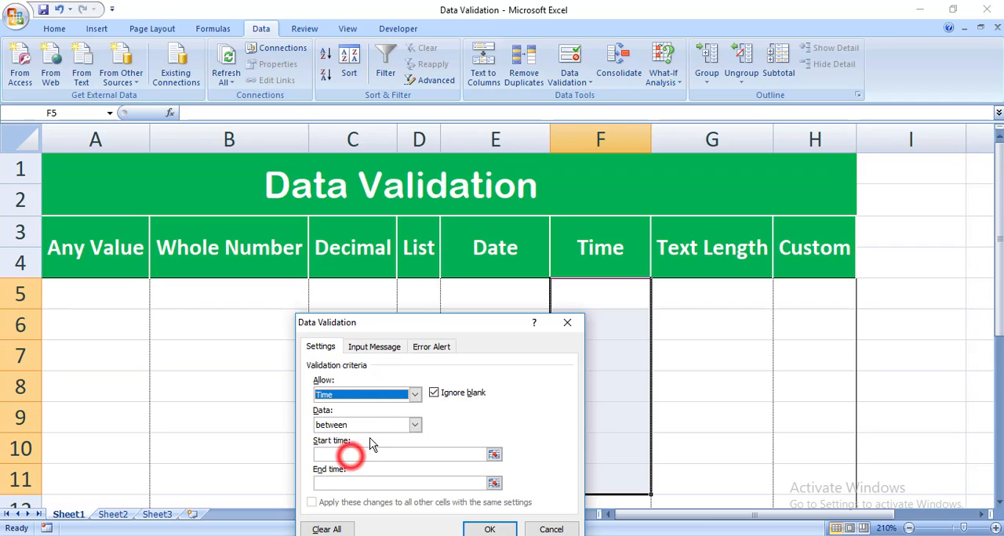
- Examine the comparison options available for the time rule, keeping between
click(360, 455)
click(394, 428)
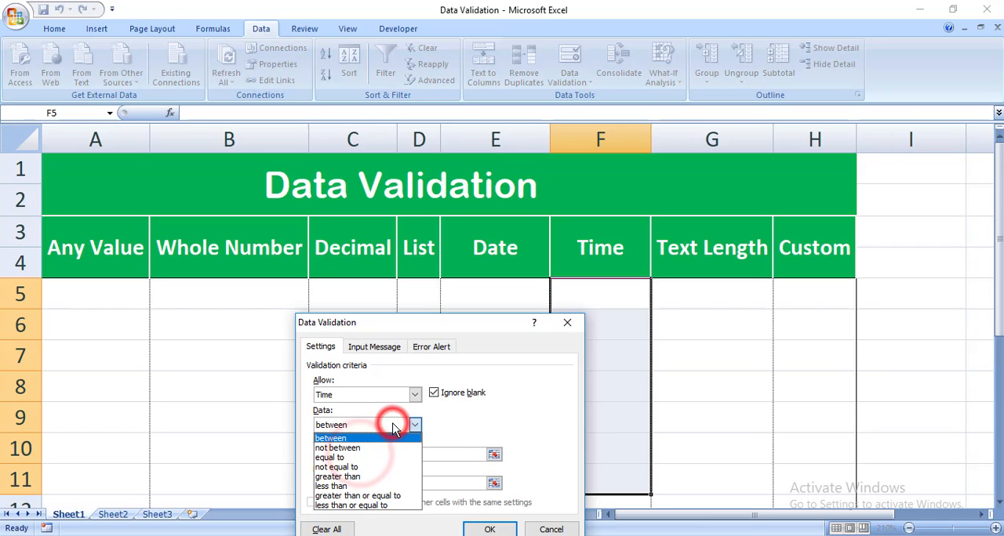
click(393, 428)
click(393, 427)
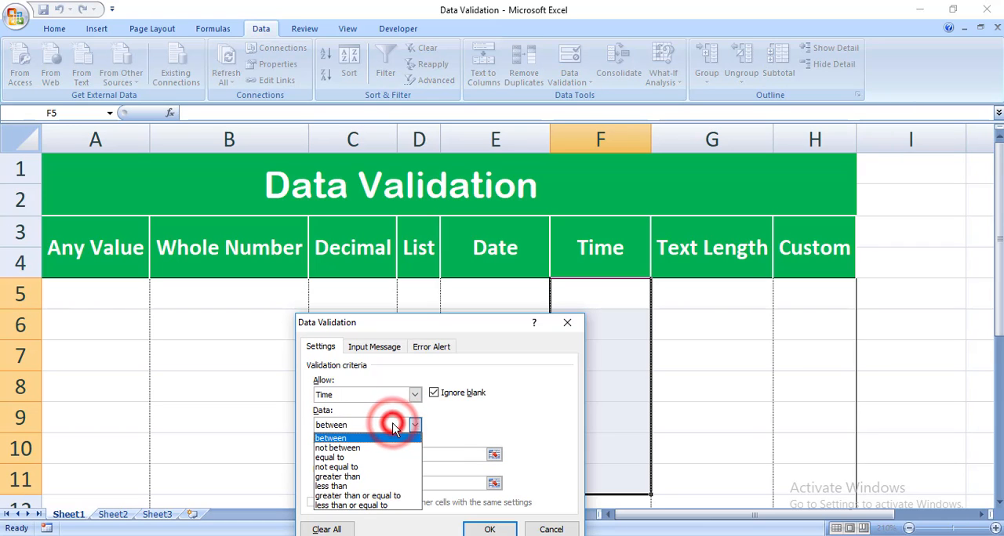
click(394, 427)
drag(433, 329, 441, 123)
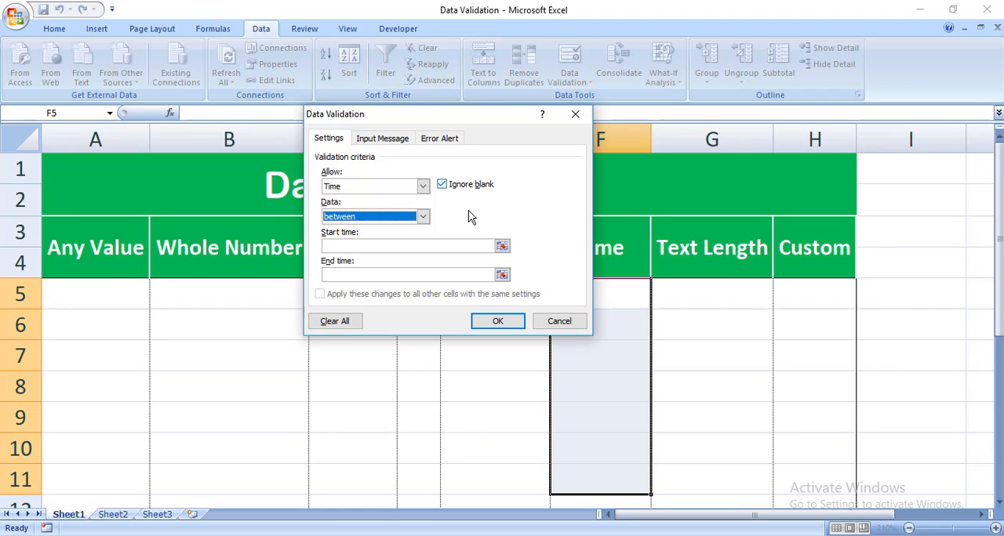
click(392, 217)
click(392, 221)
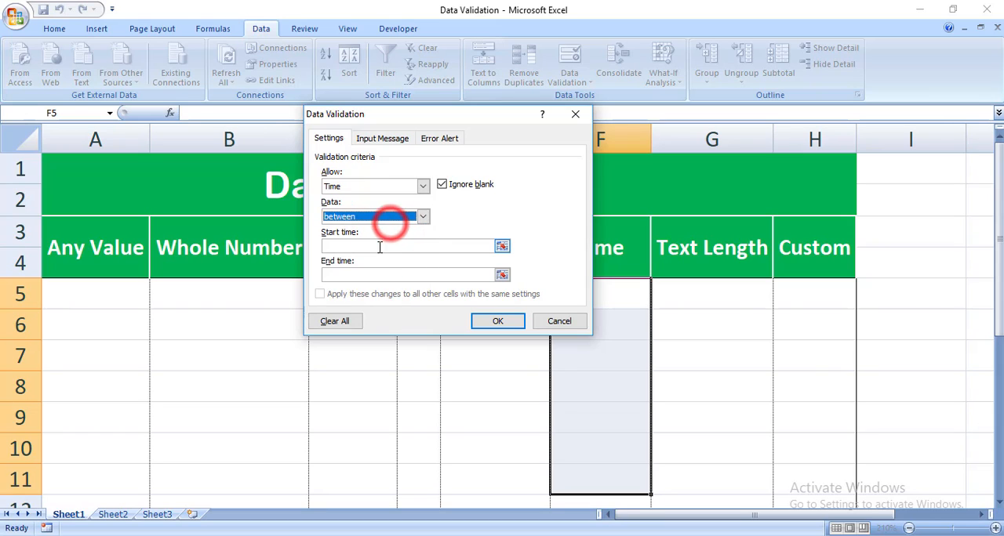
- Set the time rule's start time to 8:00 AM and end time to 9:00 PM, and apply the validation
click(380, 248)
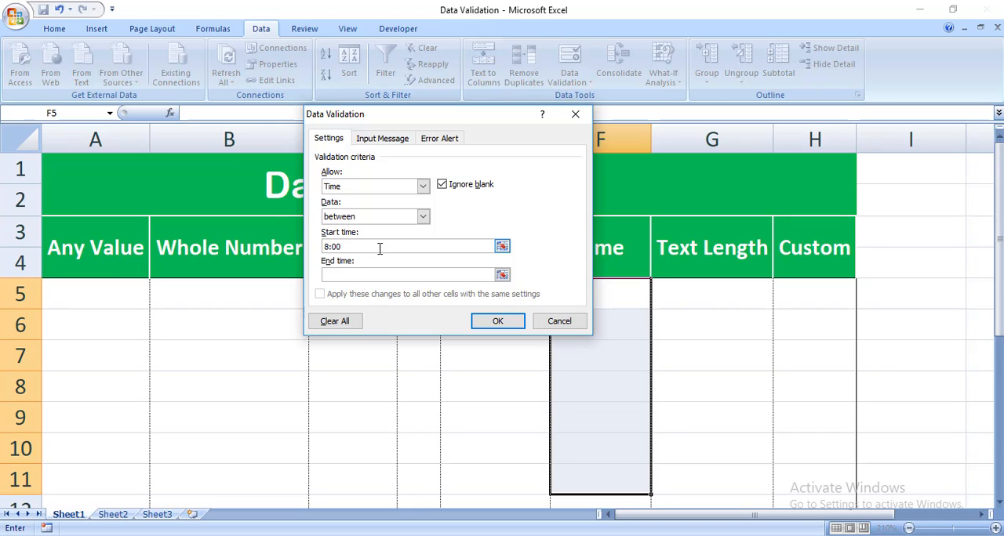
text(AM)
text(9:00)
text( PM)
drag(360, 245, 356, 244)
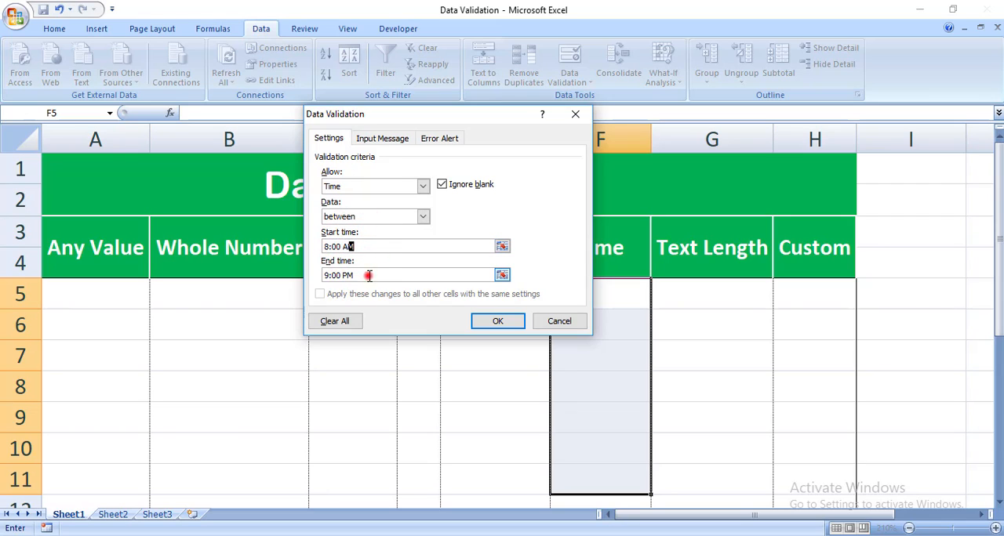
click(369, 275)
click(330, 247)
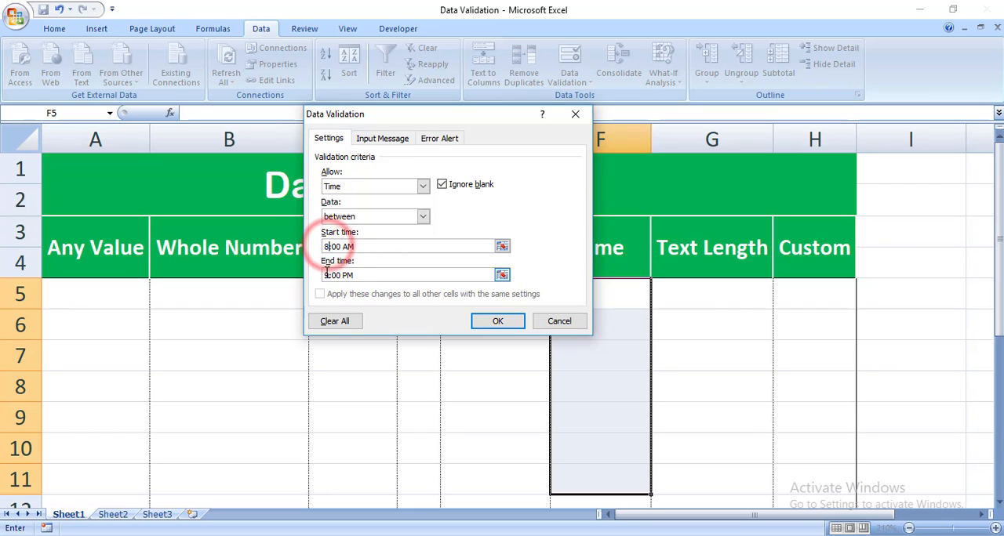
click(330, 275)
click(488, 321)
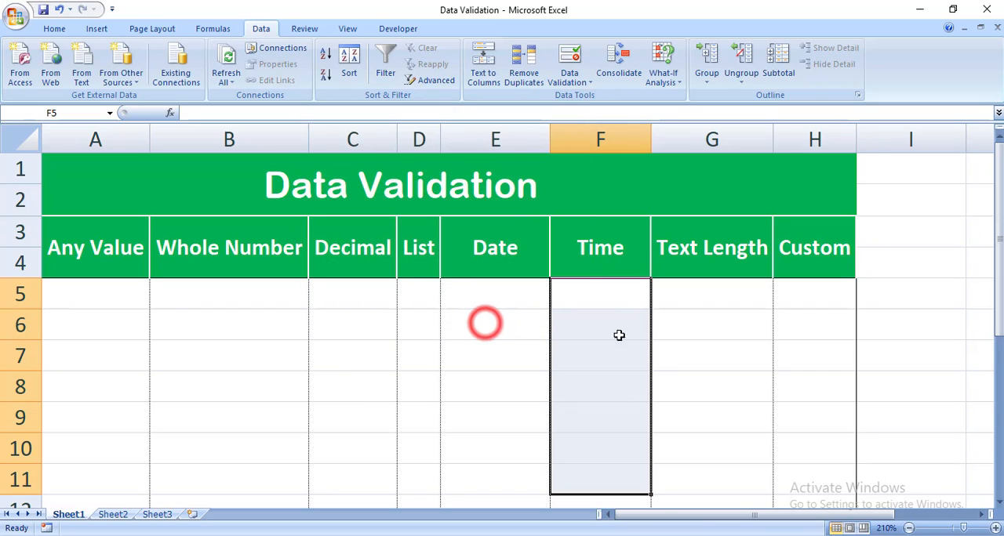
- Try to enter the out-of-range time 10:00 PM in F6, and discard the entry
click(603, 327)
text(1)
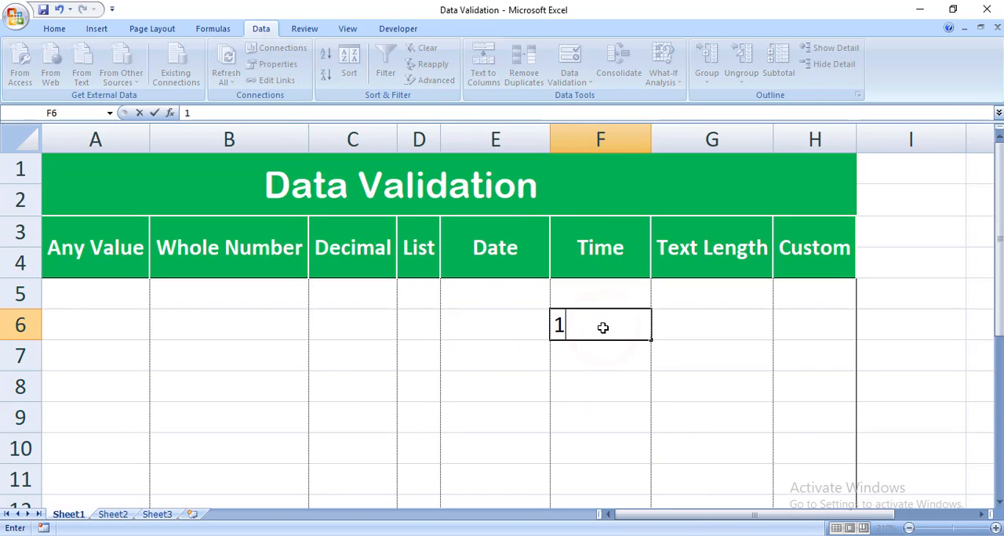
text(0:00)
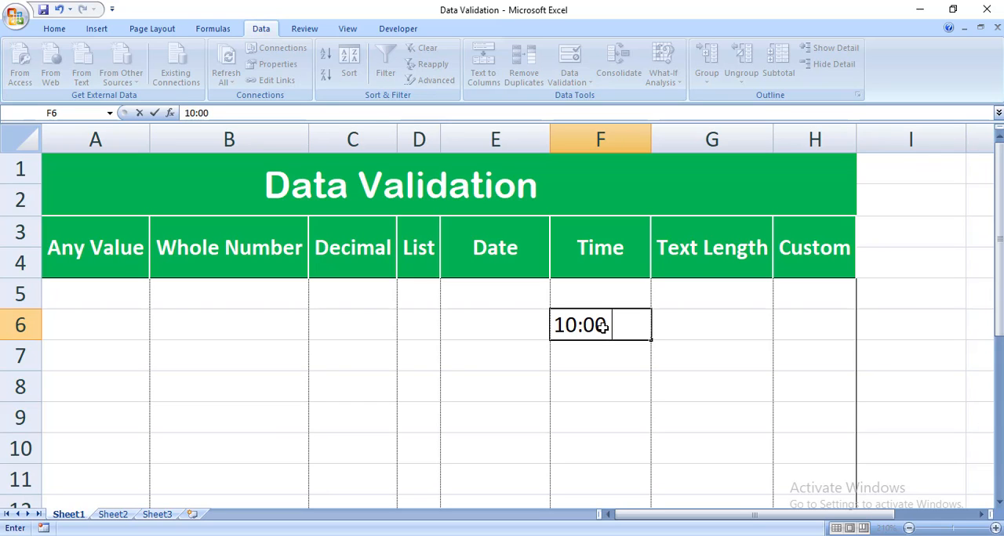
text( Pm)
key(BackSpace)
text(M)
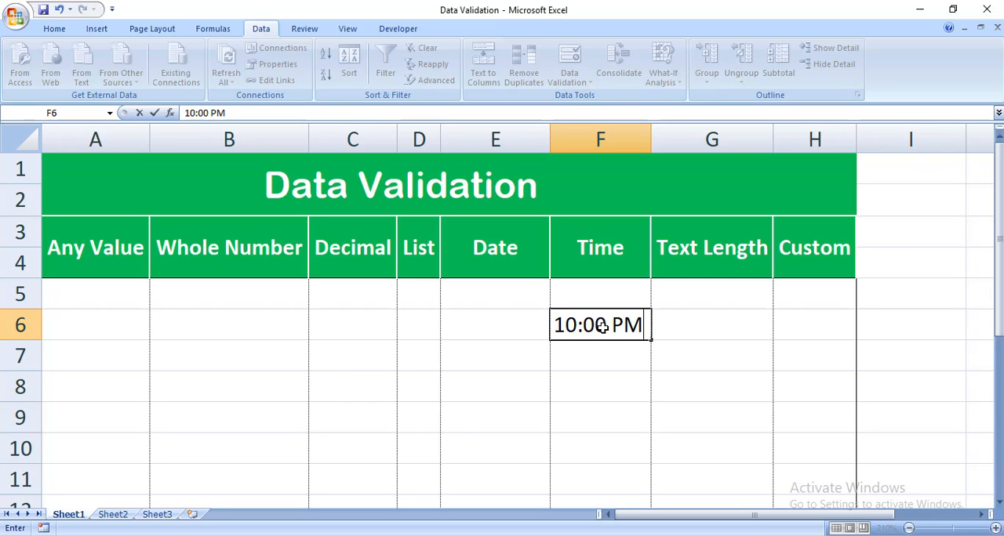
key(Return)
key(Escape)
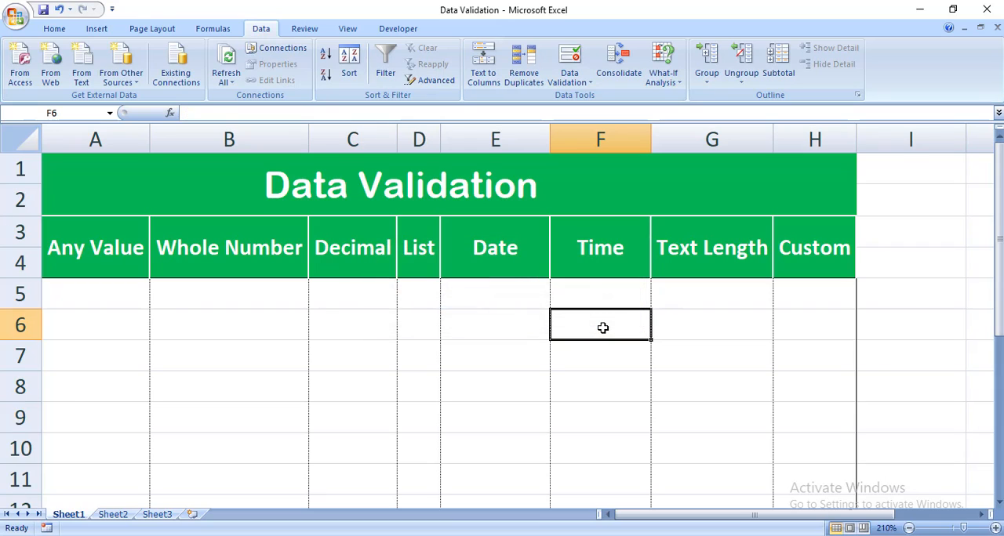
- Enter the time 9:00 PM in F6 of the Time column
text(9:)
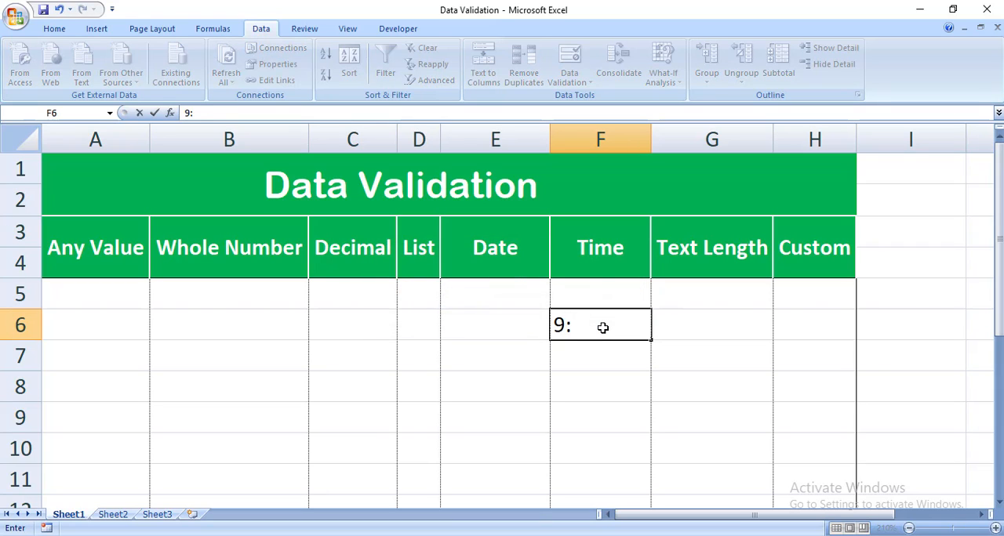
text(00 Pm)
key(BackSpace)
text(M)
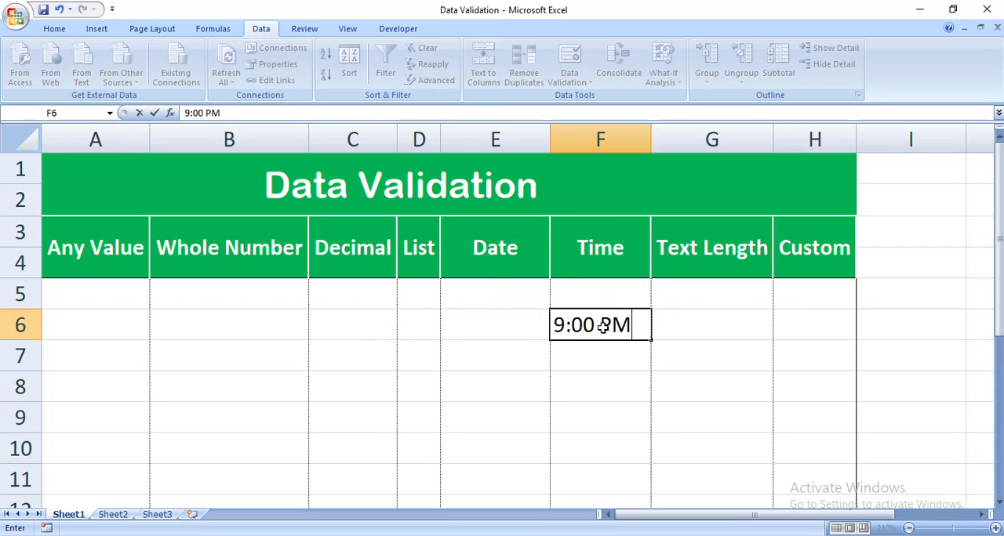
key(Return)
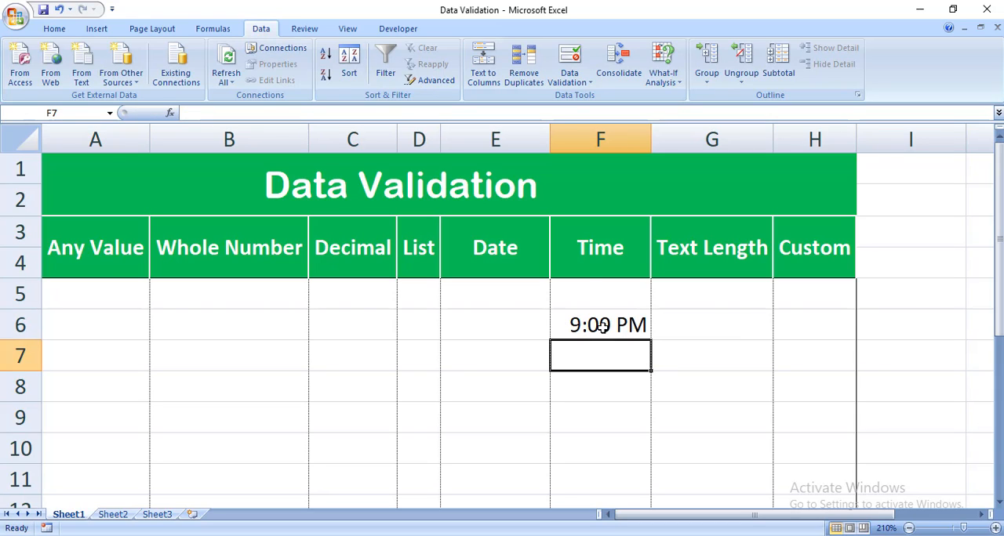
- Try to enter the time 12:00 AM in F5, and discard the entry
click(587, 297)
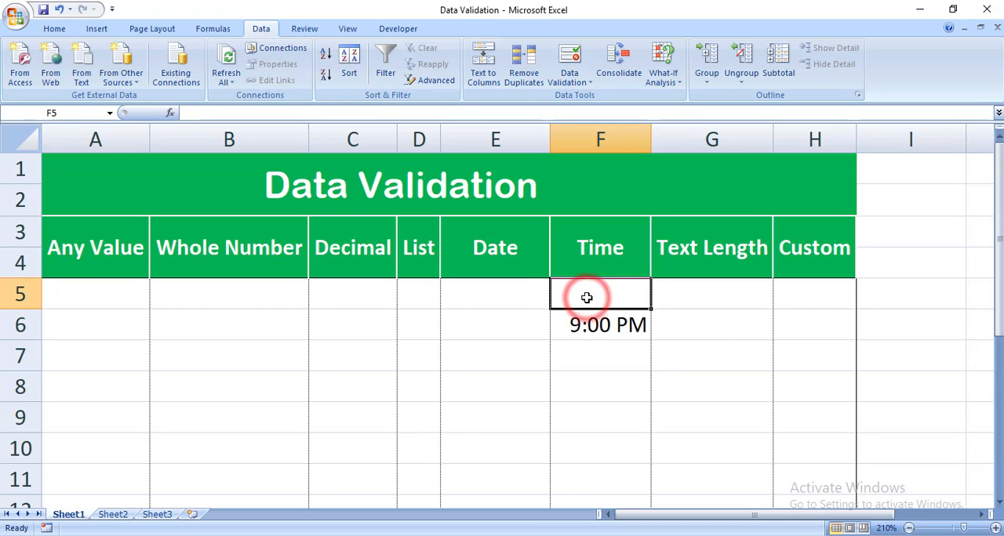
text(1)
key(BackSpace)
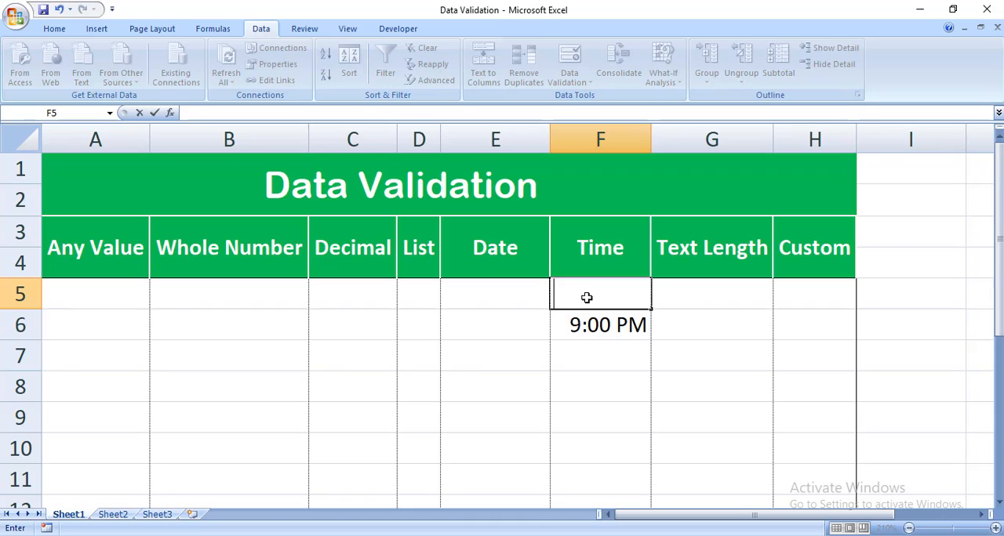
text(12:00 )
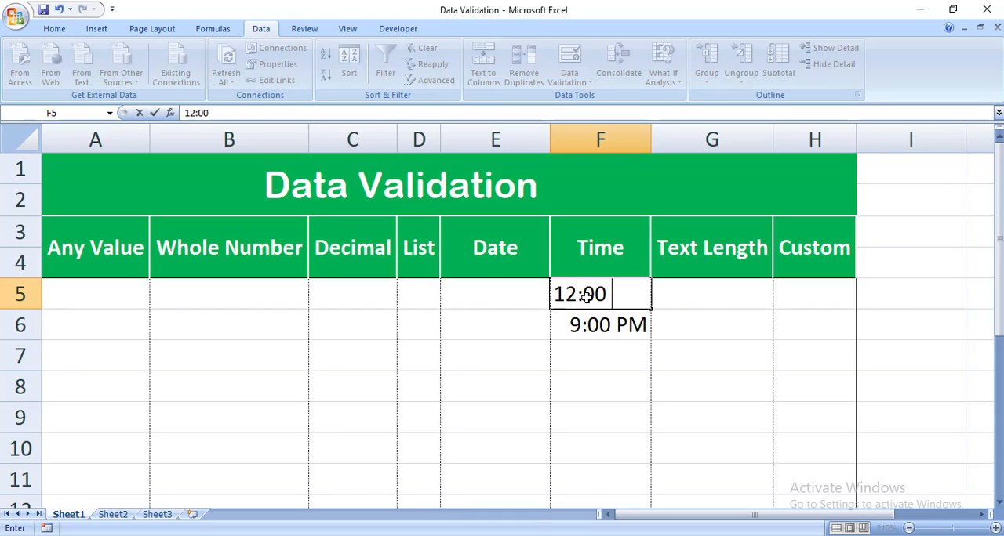
text(Am)
key(BackSpace)
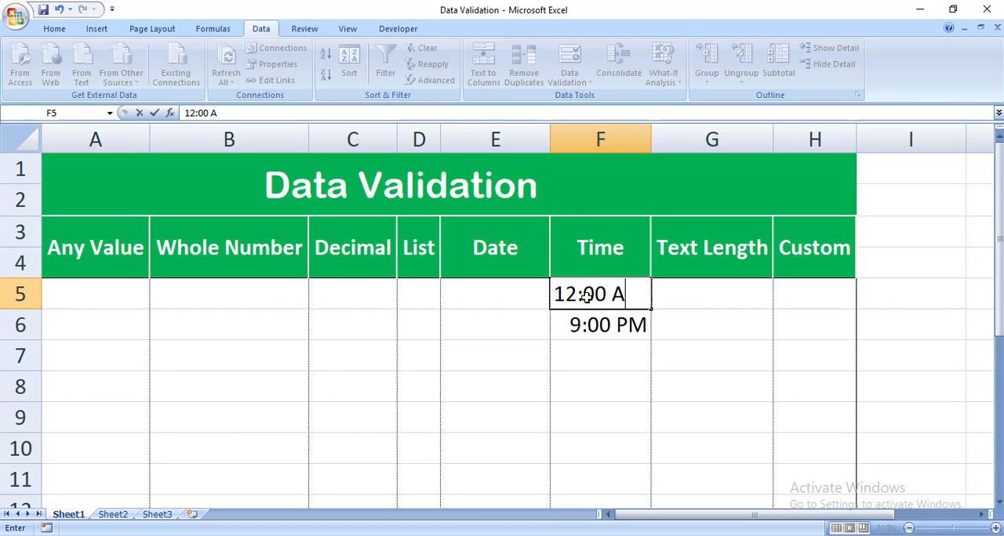
text(M)
key(Return)
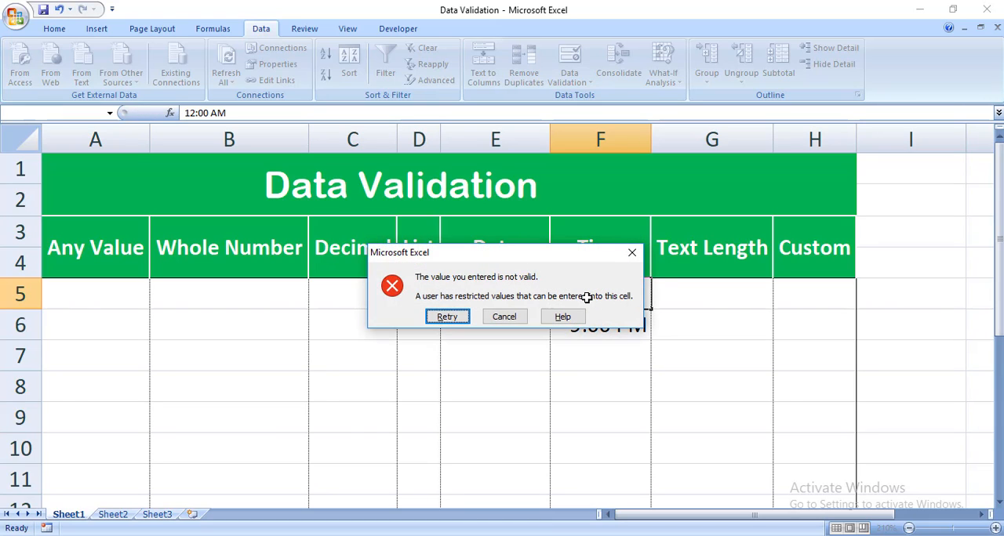
key(Return)
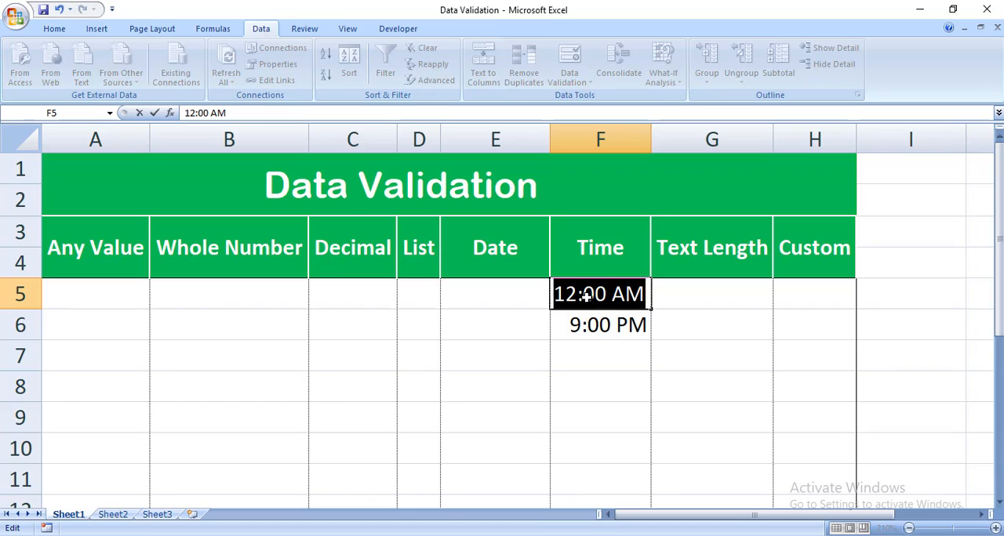
click(603, 294)
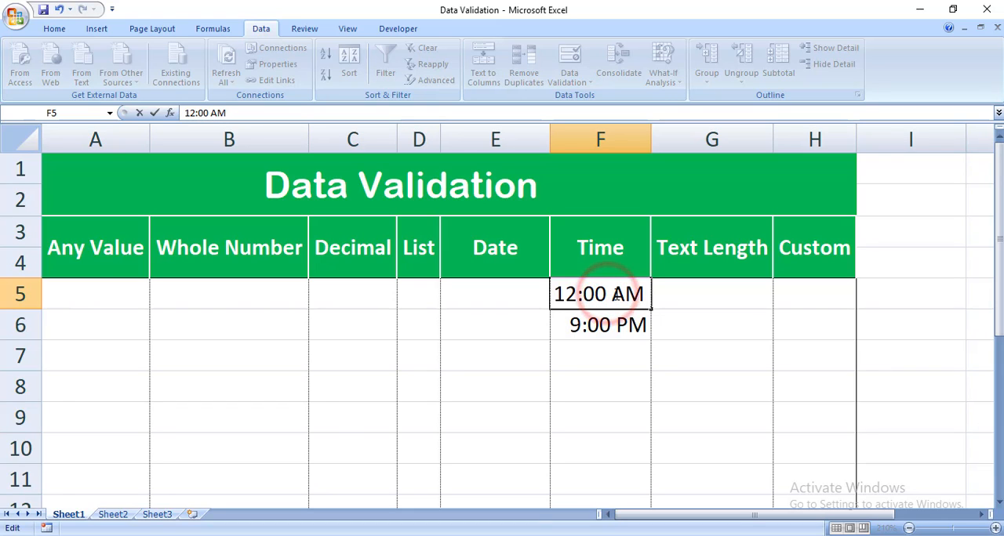
click(626, 390)
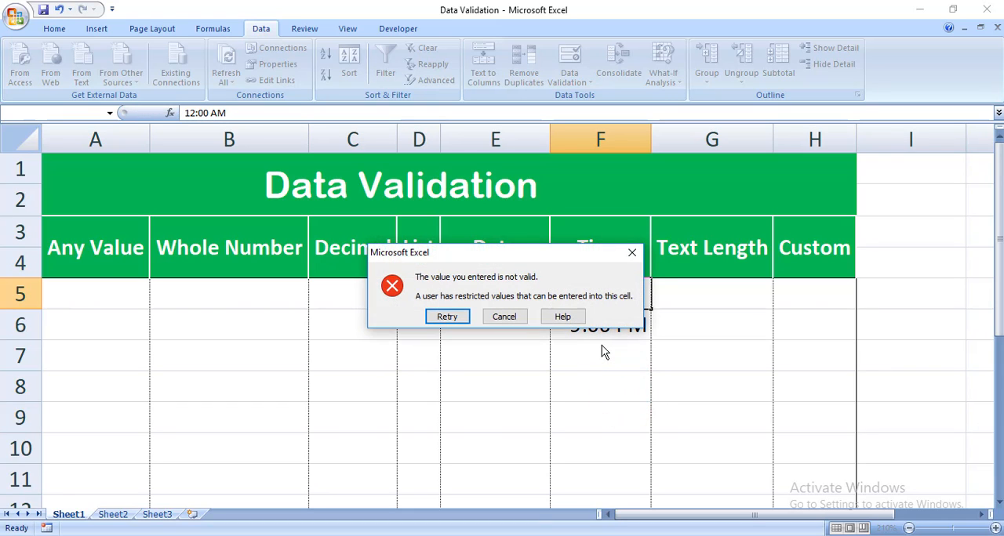
key(Escape)
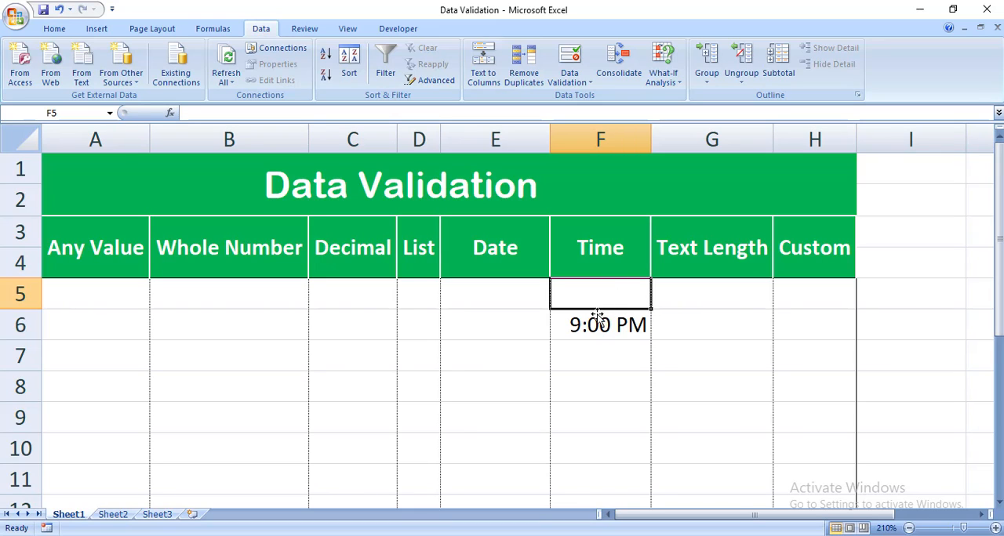
- Try the 12:00 AM entry in F5 once more, and return to editing the cell
text(12)
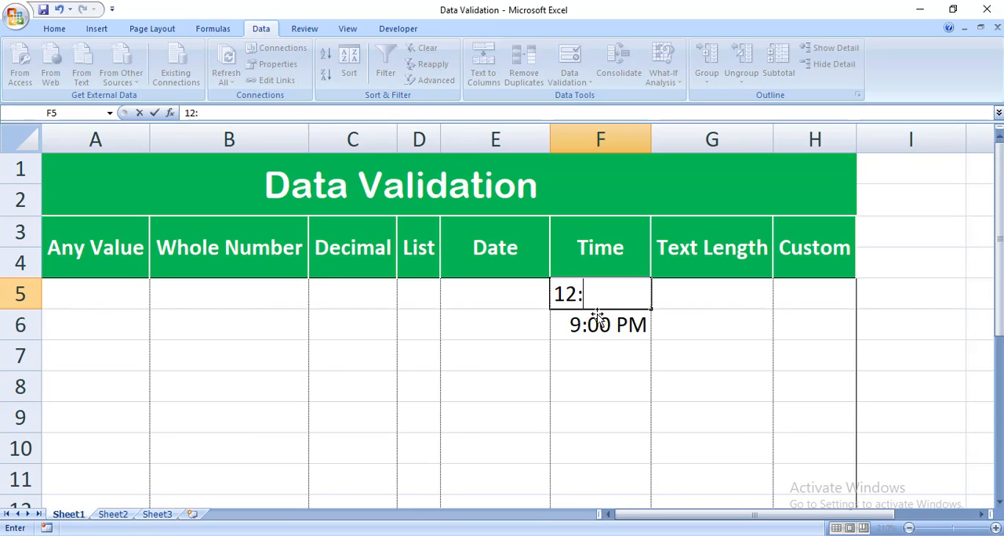
text(:00)
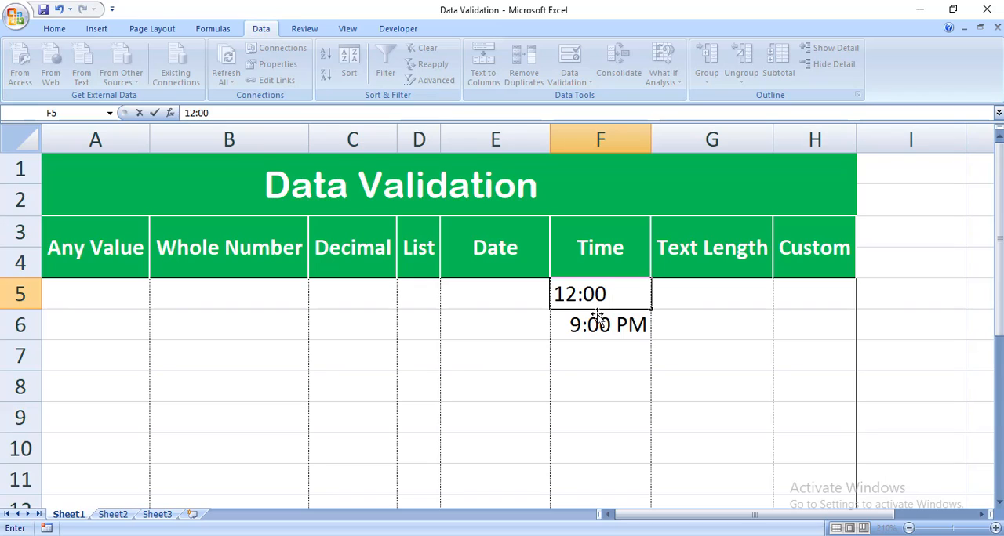
text( Am)
key(BackSpace)
text(M)
key(Return)
key(Return)
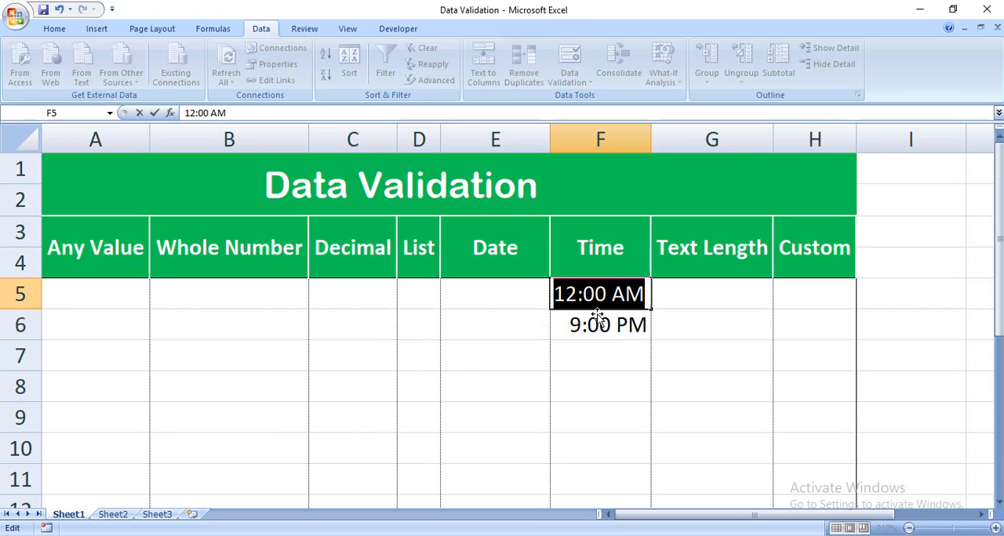
- Change the pending F5 entry to 13:00 PM, try to commit it, and return to editing the cell
drag(564, 294, 578, 295)
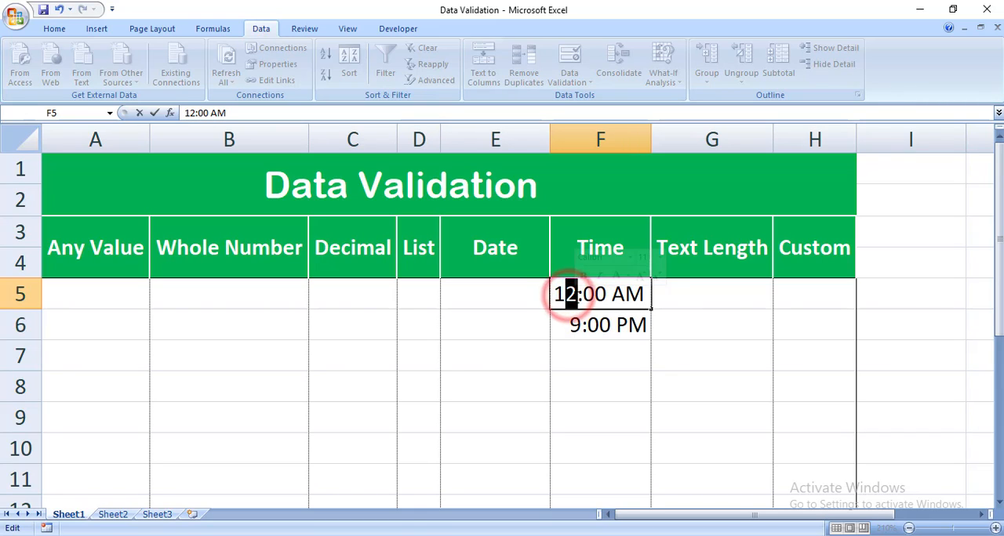
text(3)
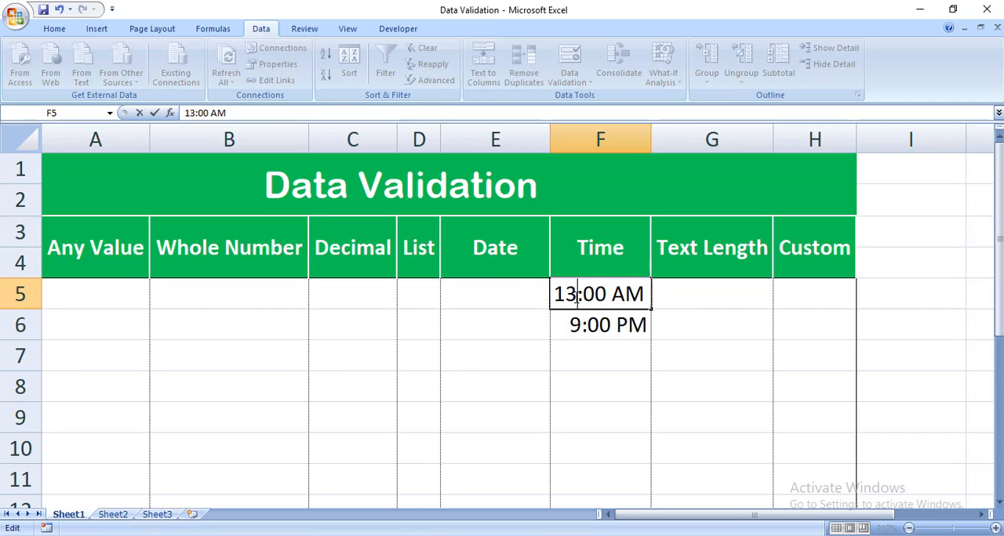
double_click(610, 294)
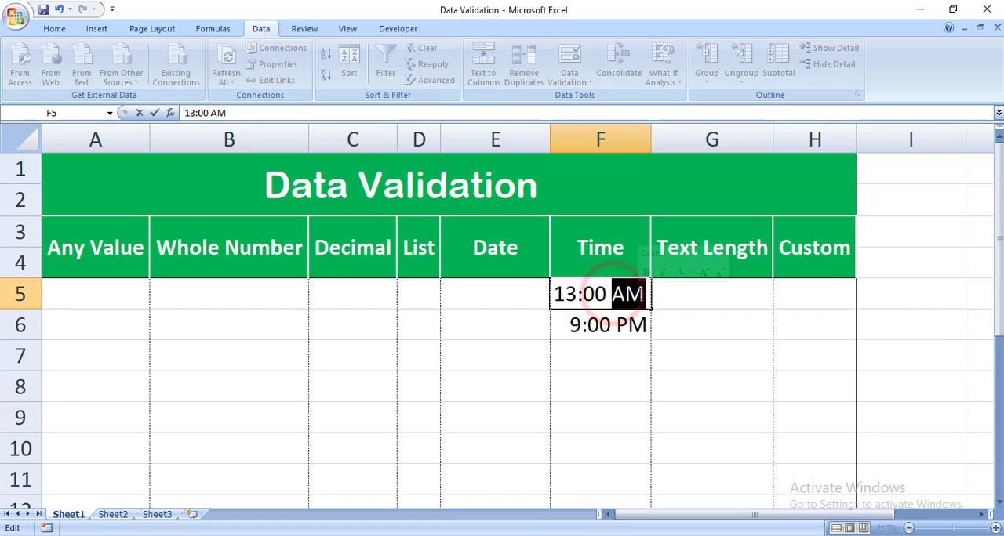
text(PM)
key(Return)
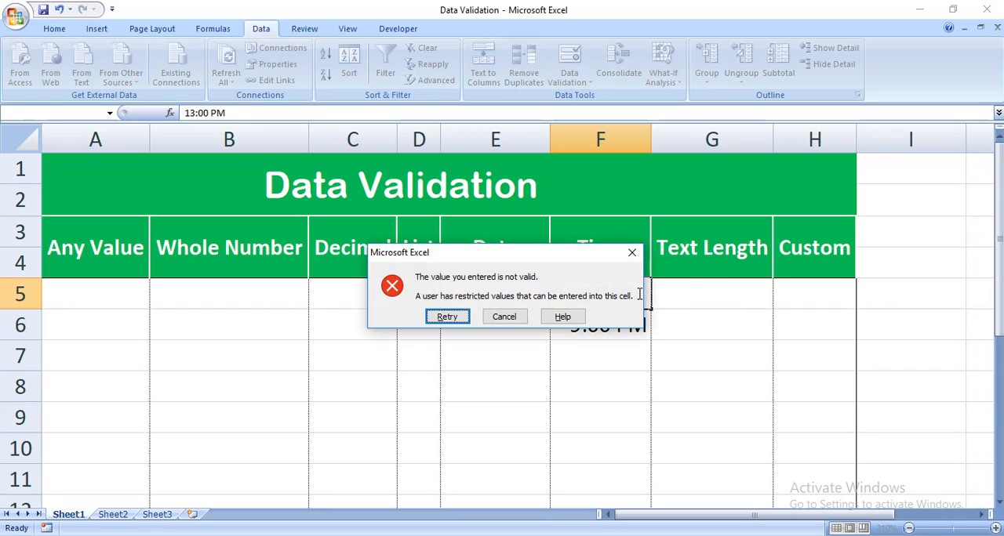
key(Return)
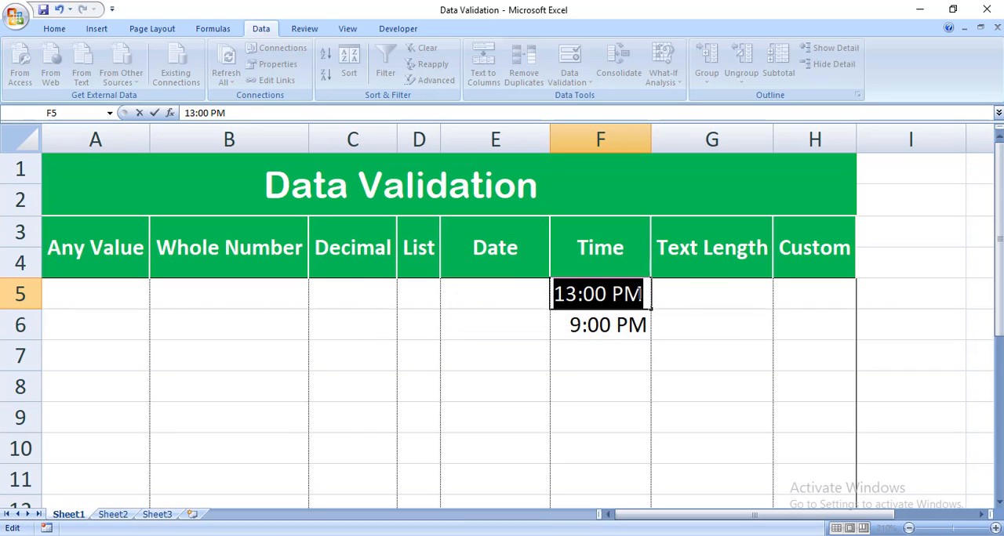
- Replace the pending F5 entry with the time 12:00 PM and commit it
text(12)
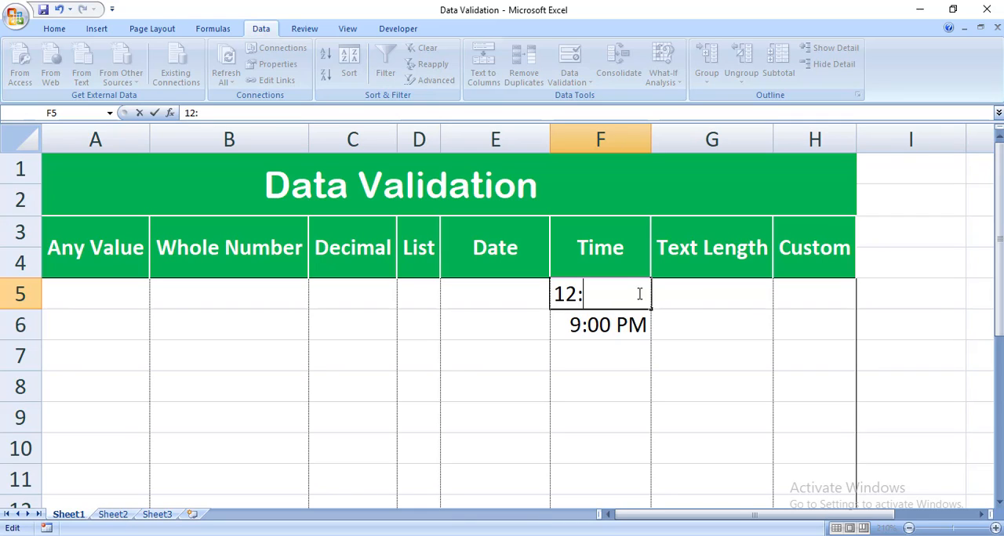
text(:00 Pm)
key(Return)
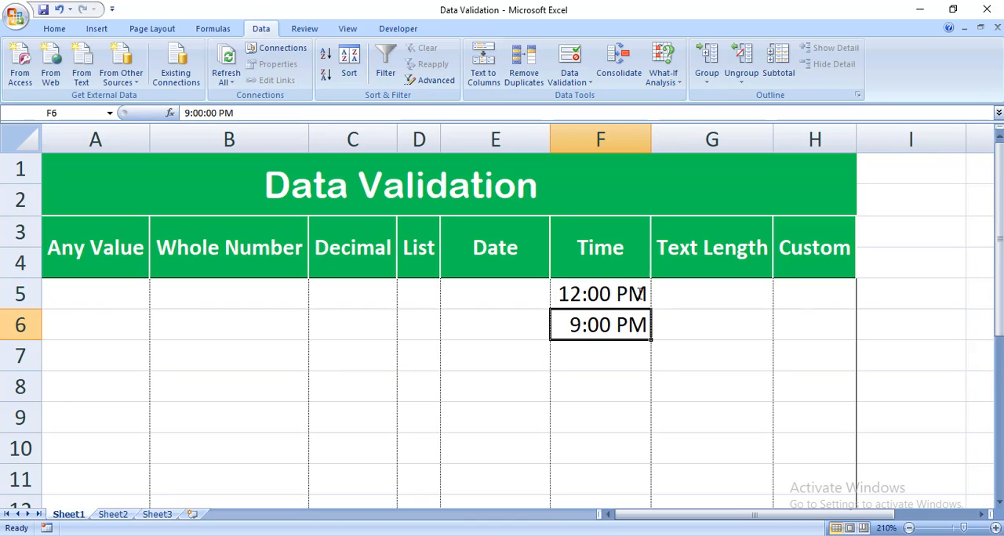
- Open the data validation settings for F5:F10 in the Time column and check the rule's start time
drag(581, 288, 604, 448)
click(583, 86)
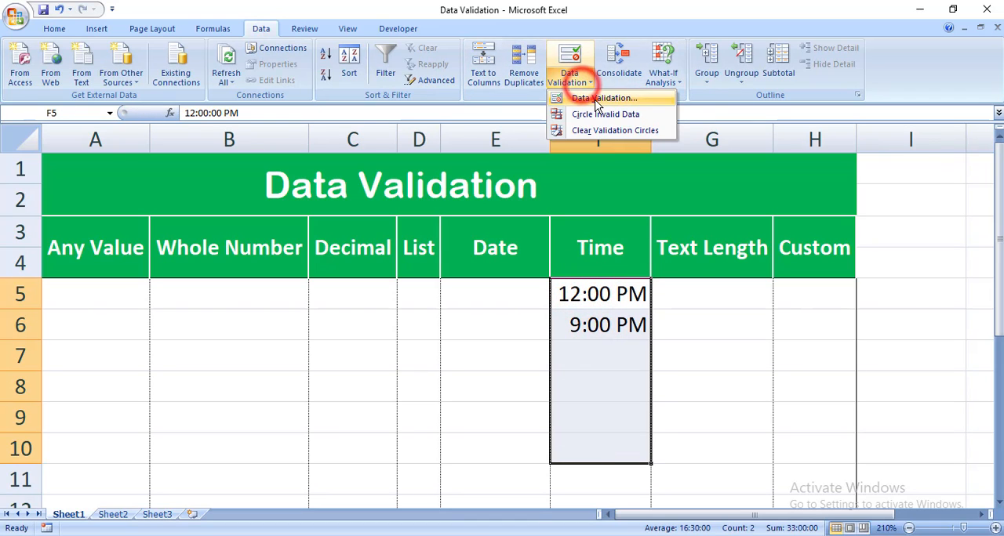
click(595, 96)
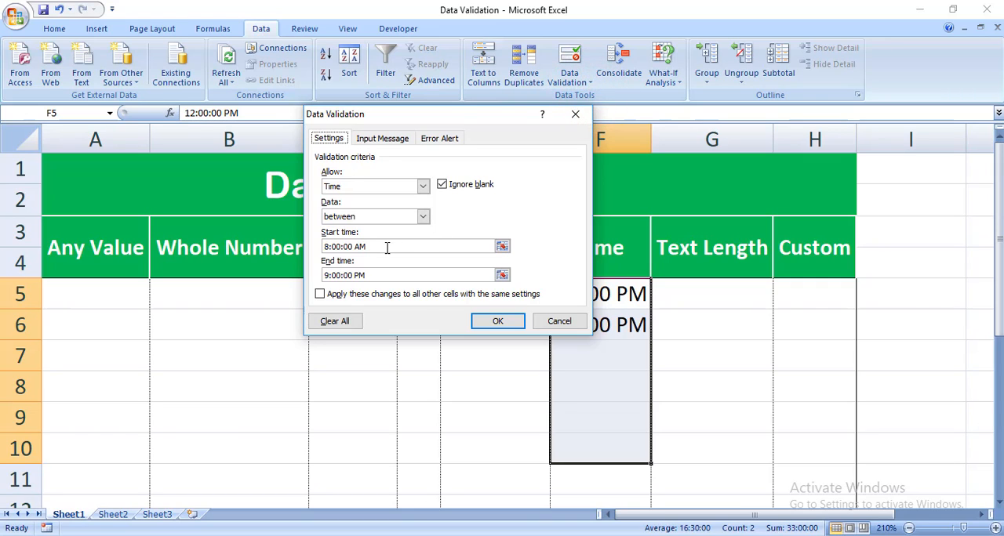
click(333, 246)
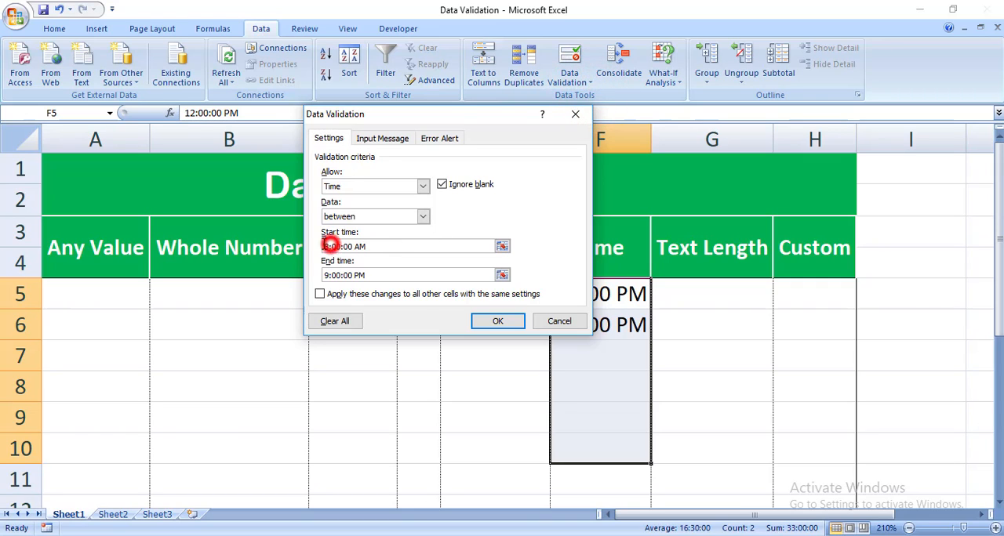
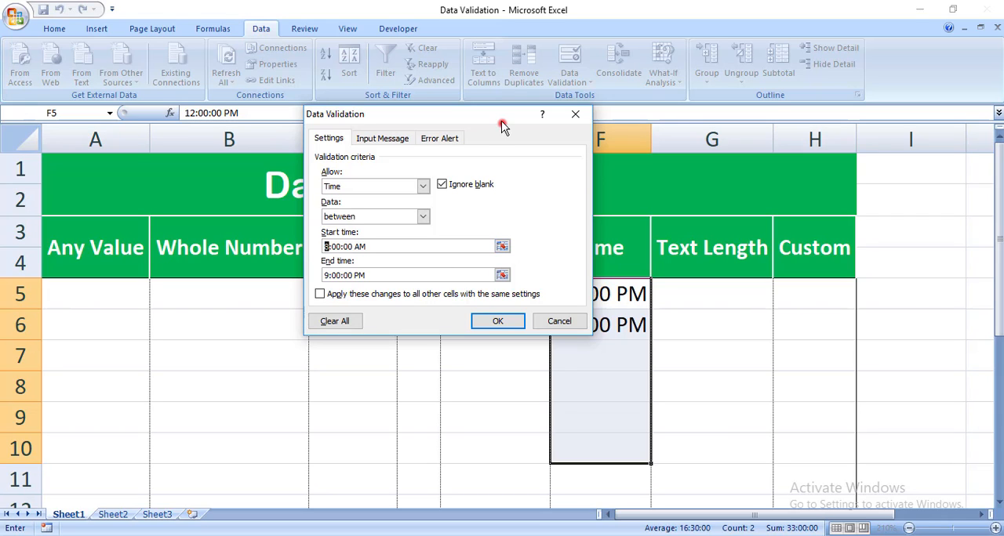
- Close the data validation settings of the Time cells without changing the rule, and look at the entry in F5
drag(504, 118, 474, 116)
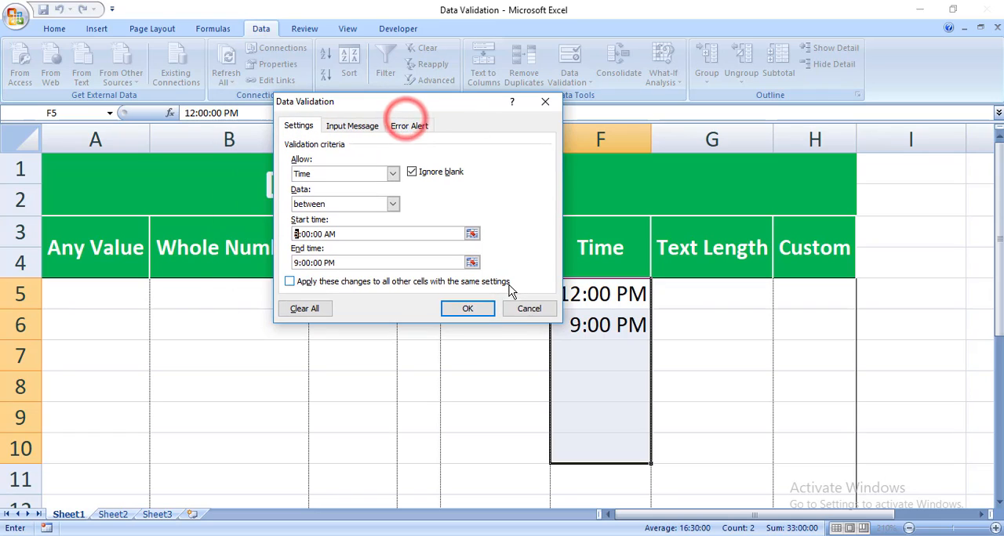
click(523, 310)
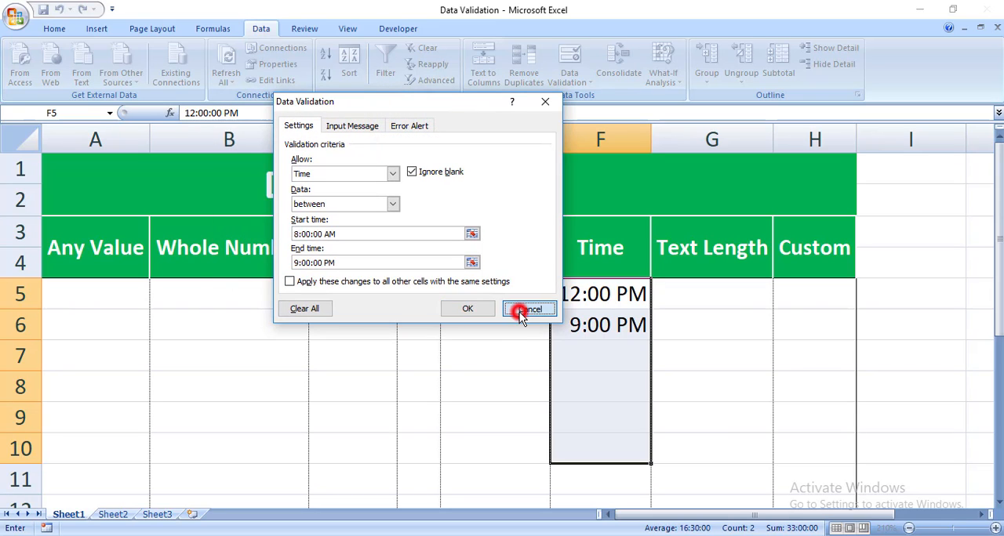
click(590, 322)
click(574, 294)
double_click(576, 294)
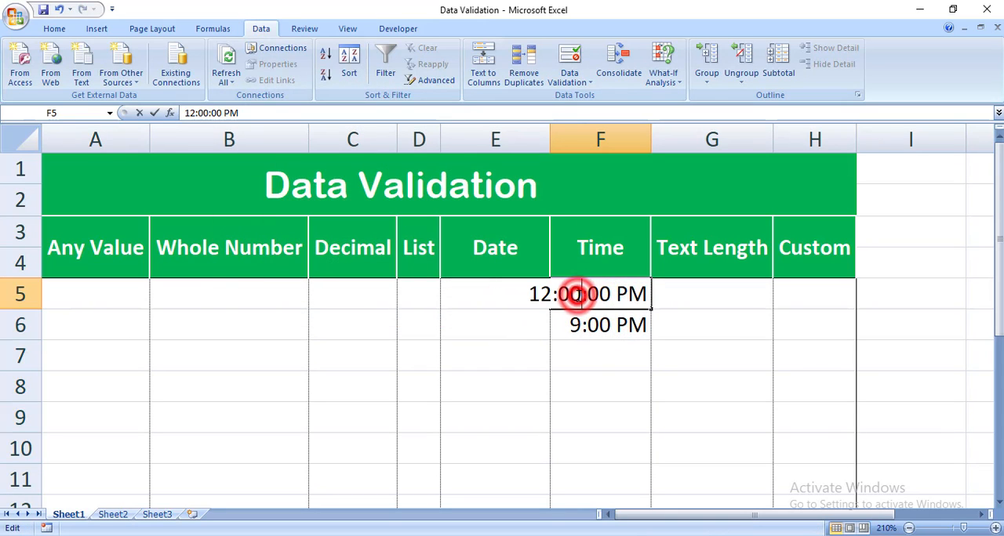
click(603, 348)
- Try to enter 12:00 AM in F5 under the Time rule, and abandon the entry
click(607, 302)
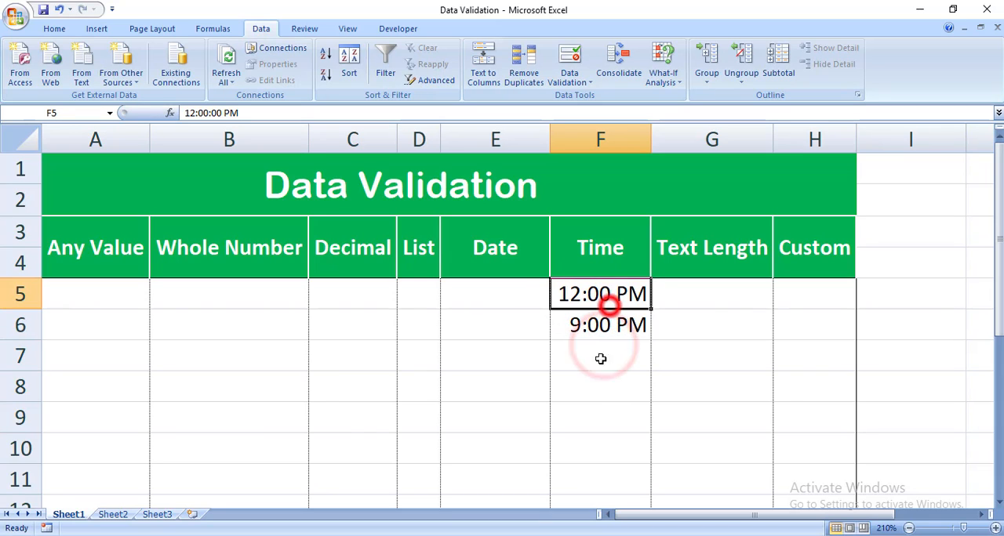
text(12:)
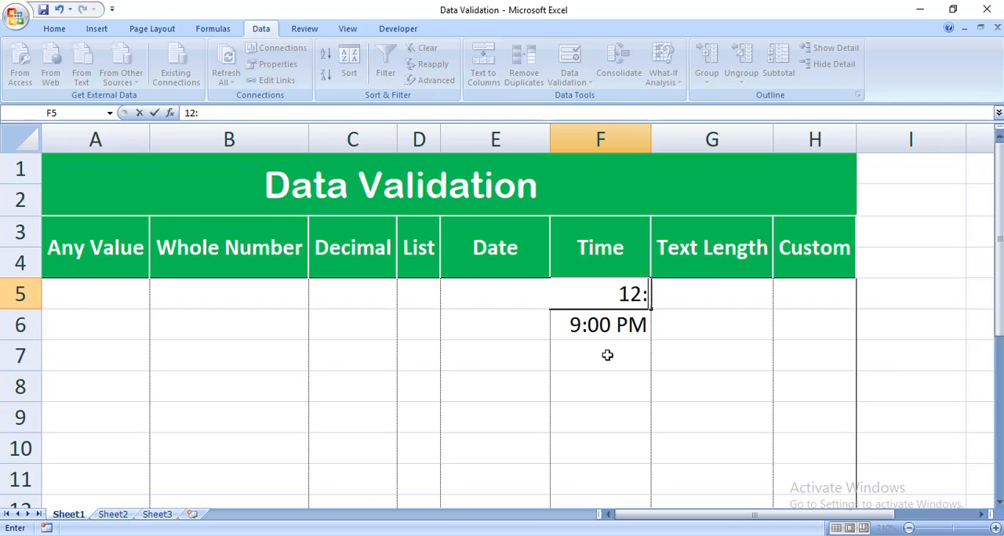
text(00)
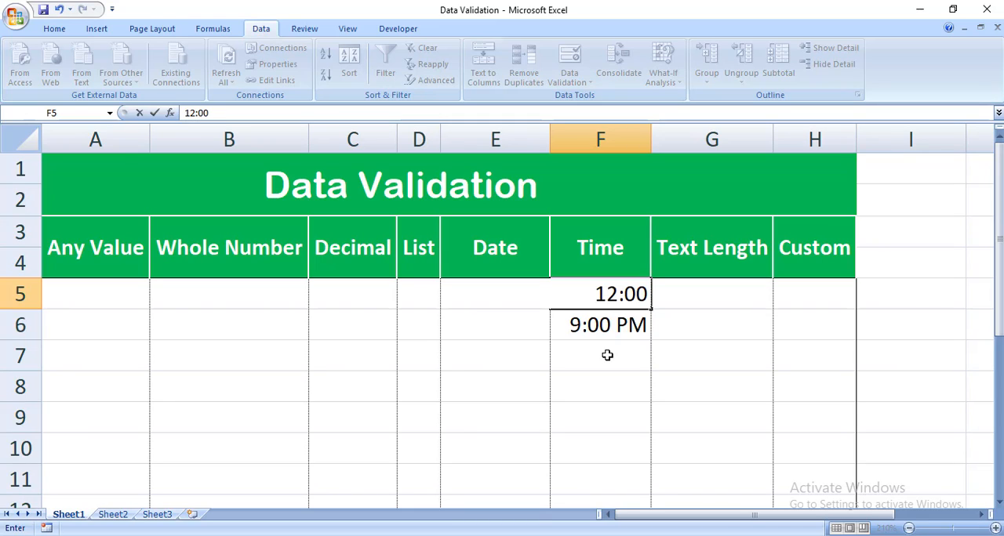
text(  AM)
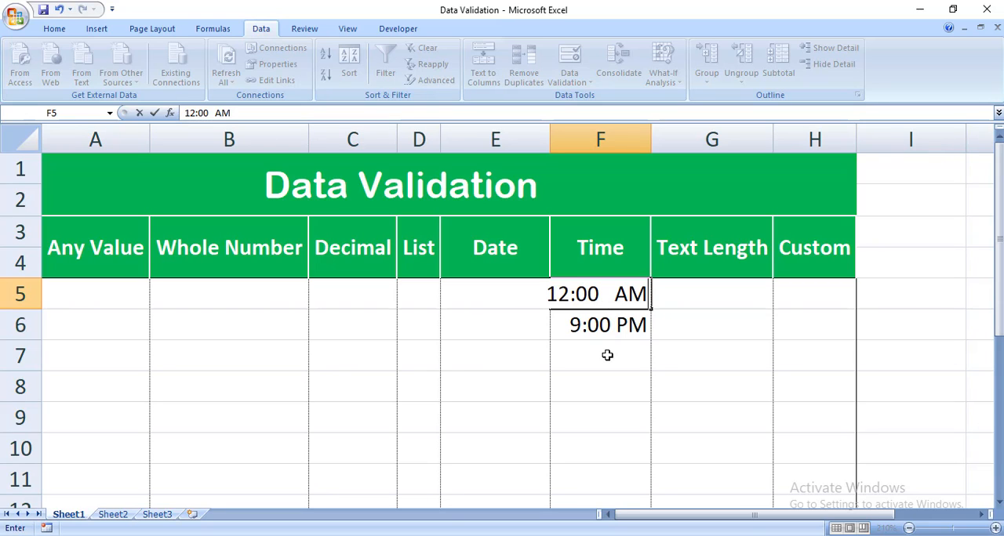
key(Return)
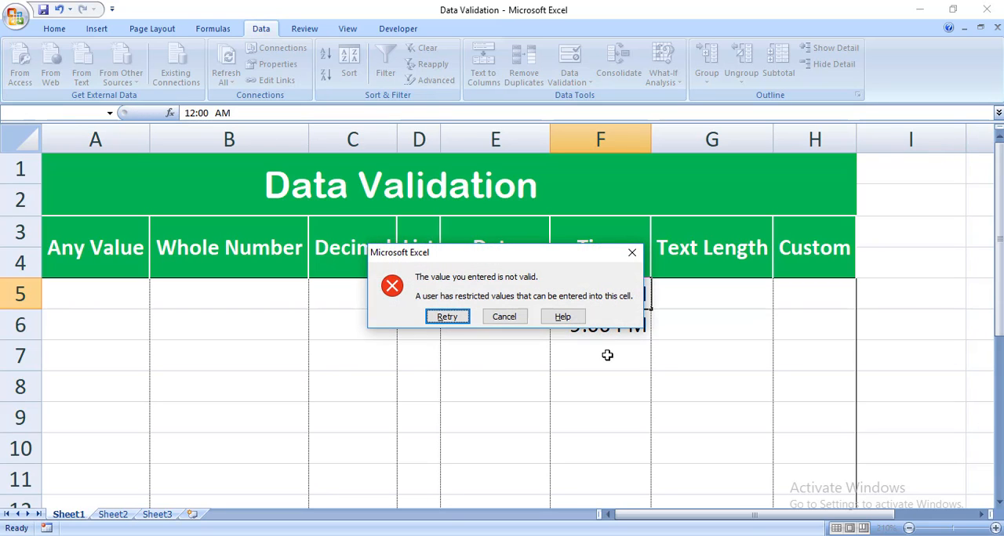
click(447, 316)
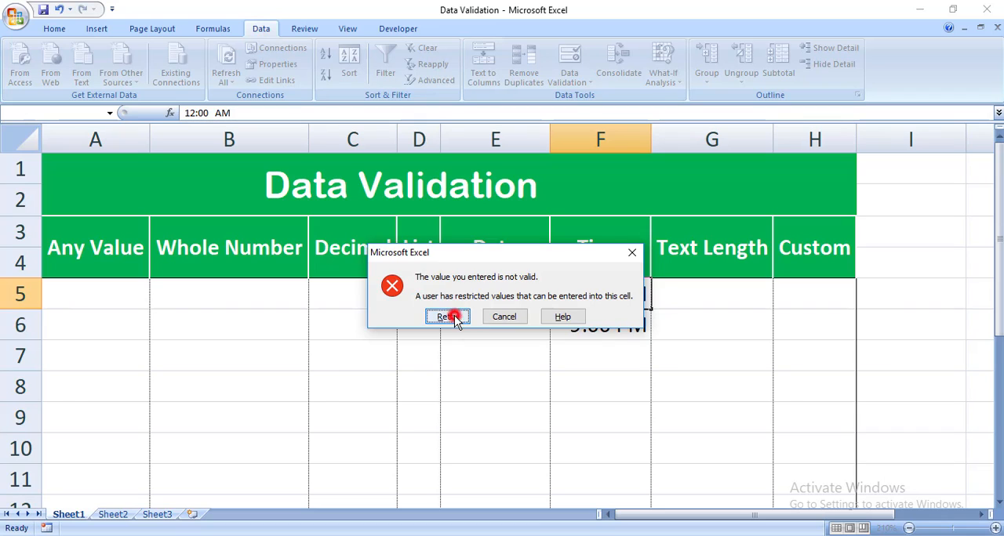
click(565, 343)
key(Escape)
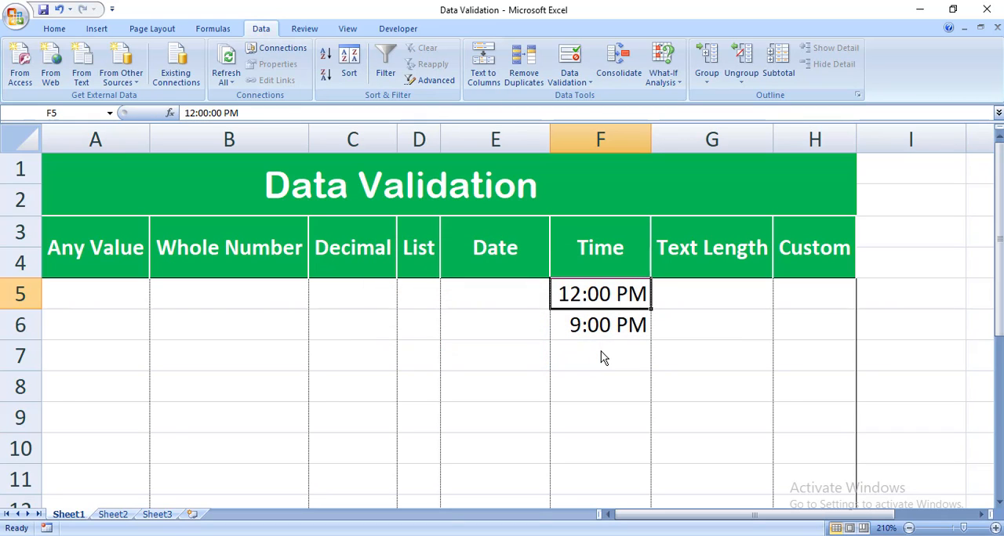
- Clear the test times from F5:F6 in the Time column
click(601, 353)
click(588, 293)
drag(588, 293, 620, 324)
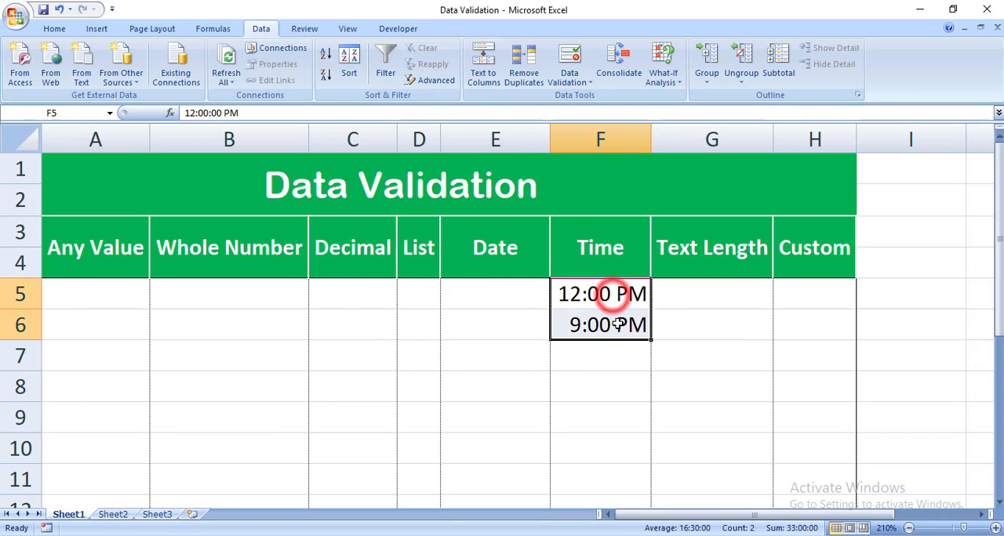
key(Delete)
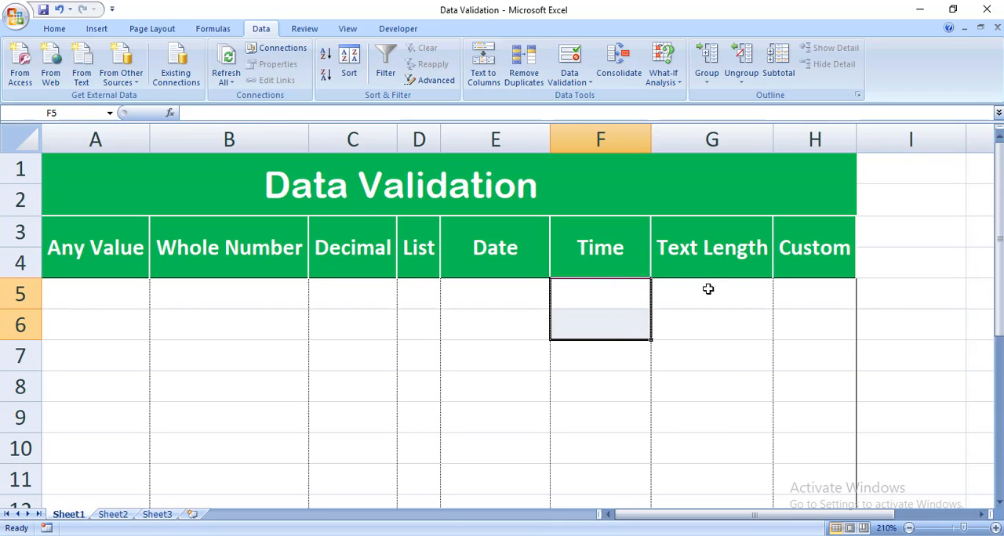
- Erase the existing data validation settings from G5:G11 in the Text Length column
drag(708, 289, 713, 469)
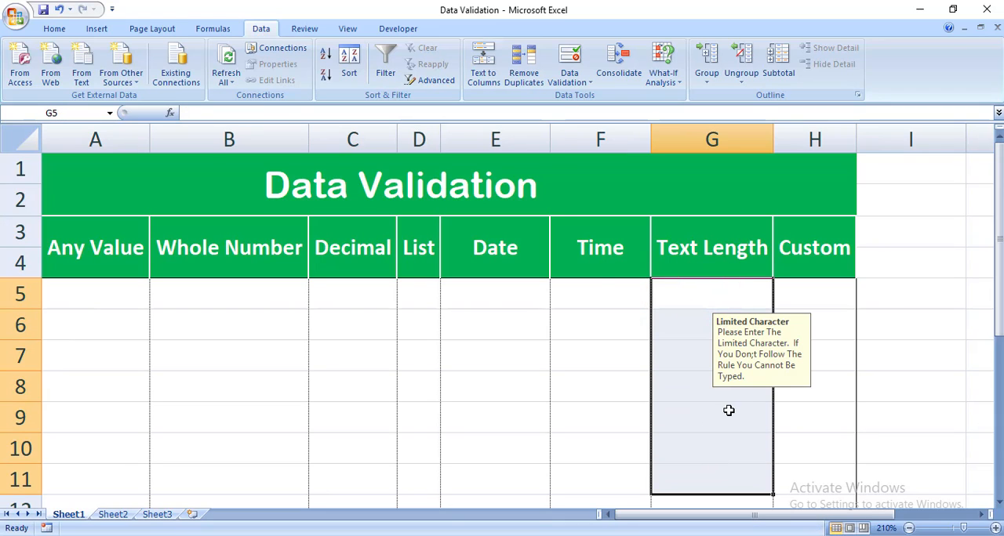
click(631, 74)
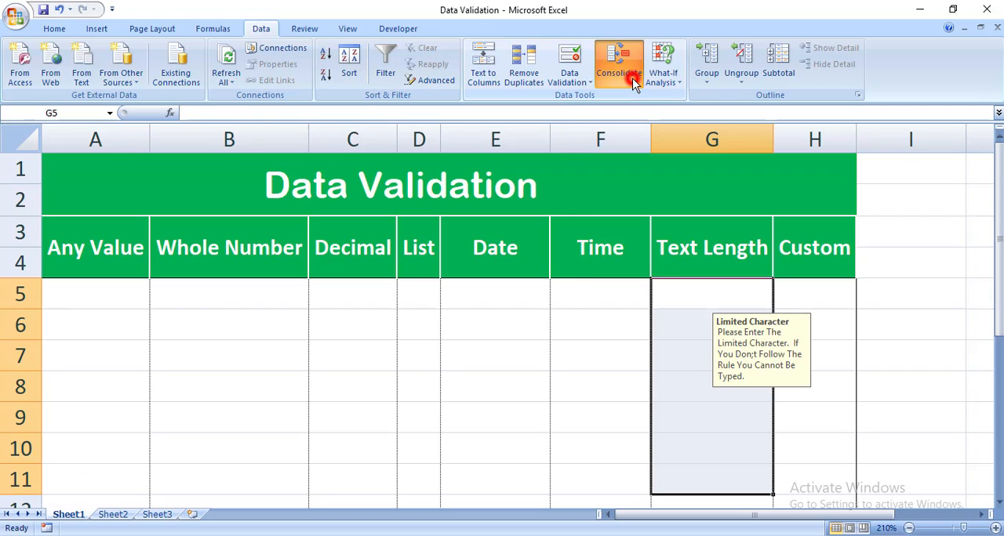
key(Escape)
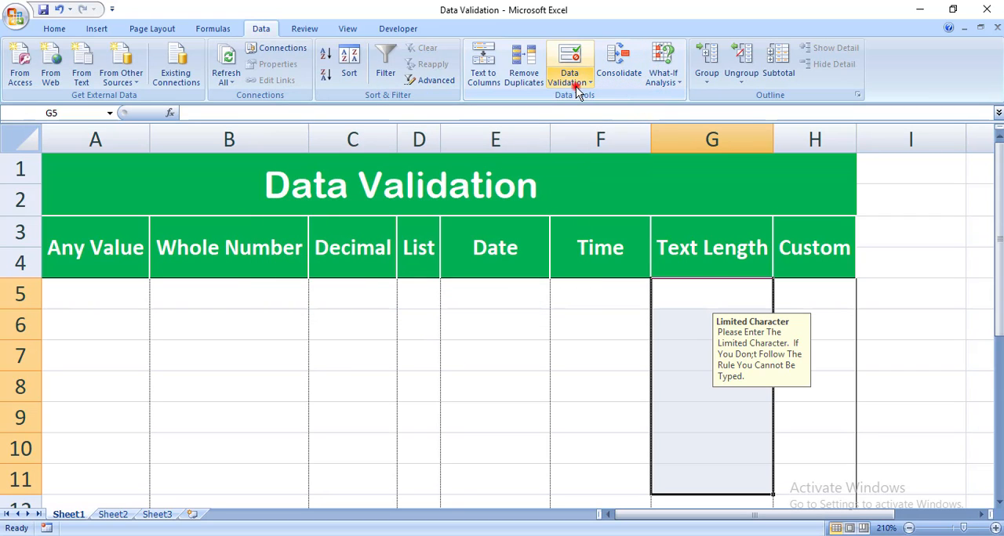
click(578, 87)
click(586, 100)
click(470, 315)
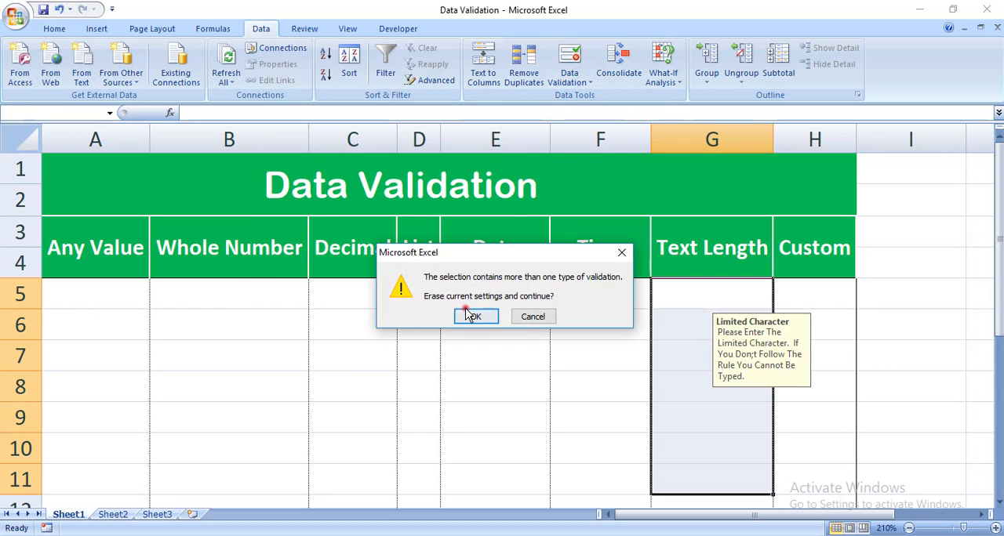
click(327, 310)
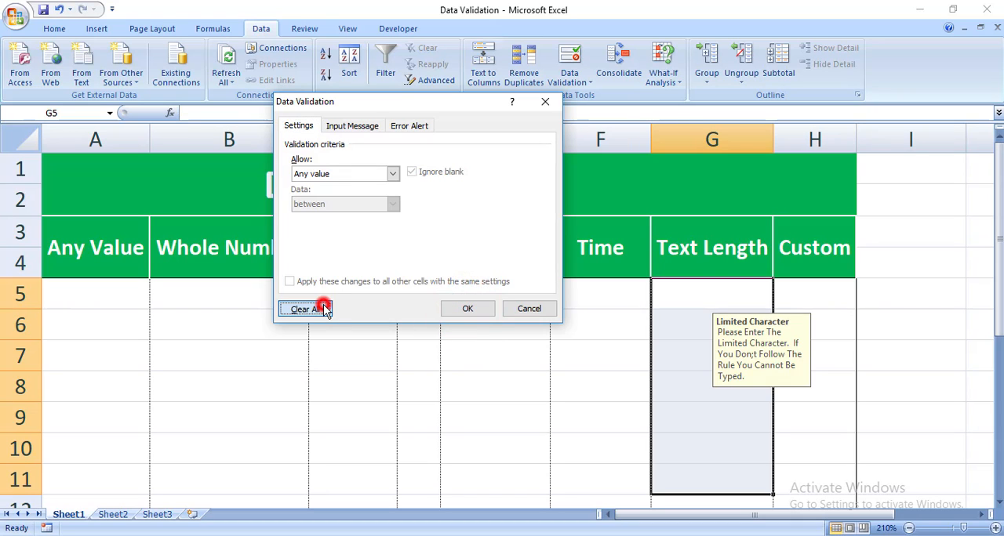
click(475, 308)
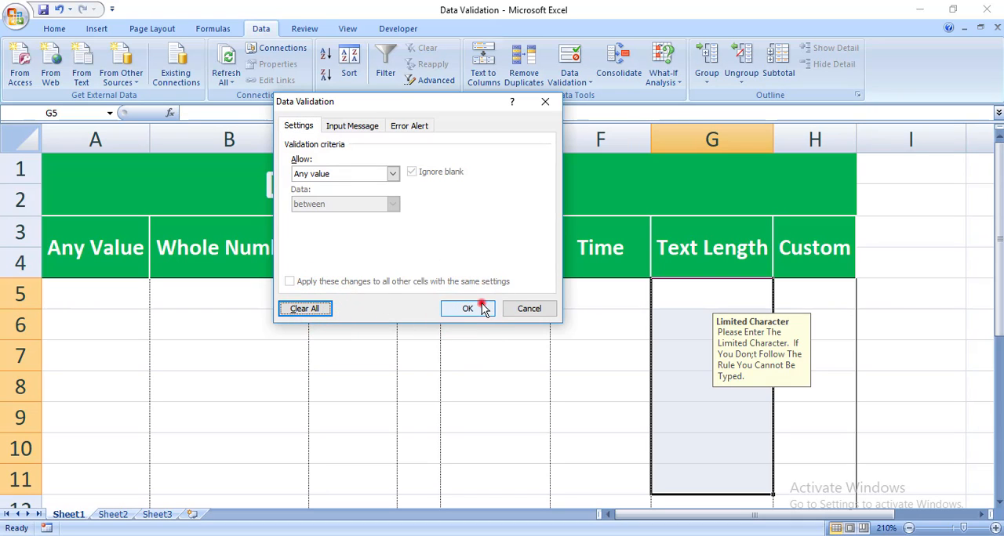
- Apply a Text length validation rule to G5:G11, allowing between 1 and 10 characters
click(584, 88)
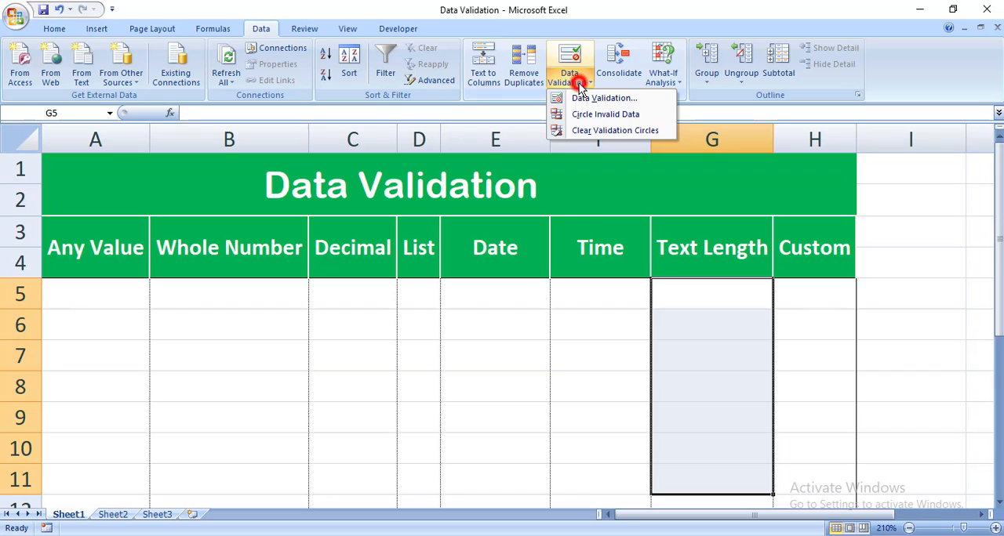
click(590, 97)
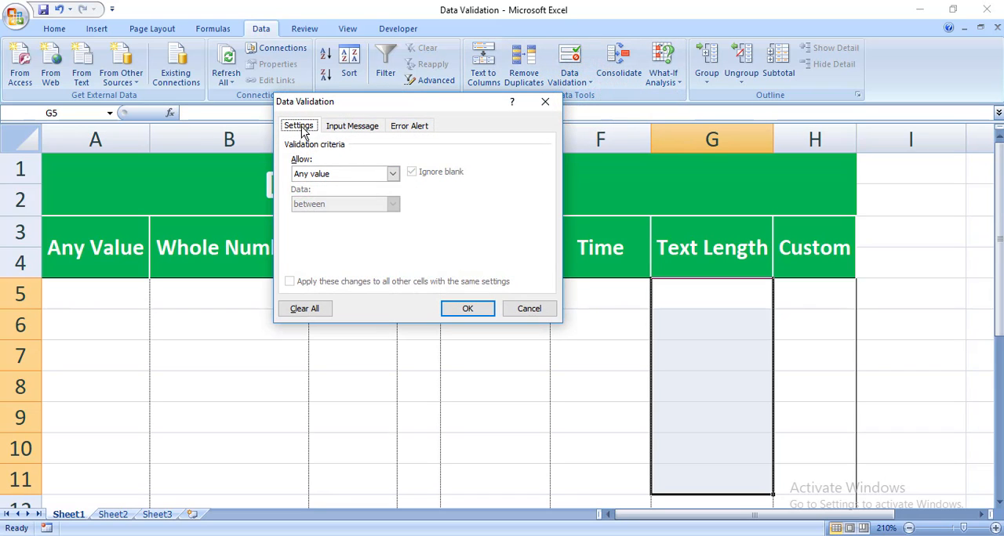
click(357, 175)
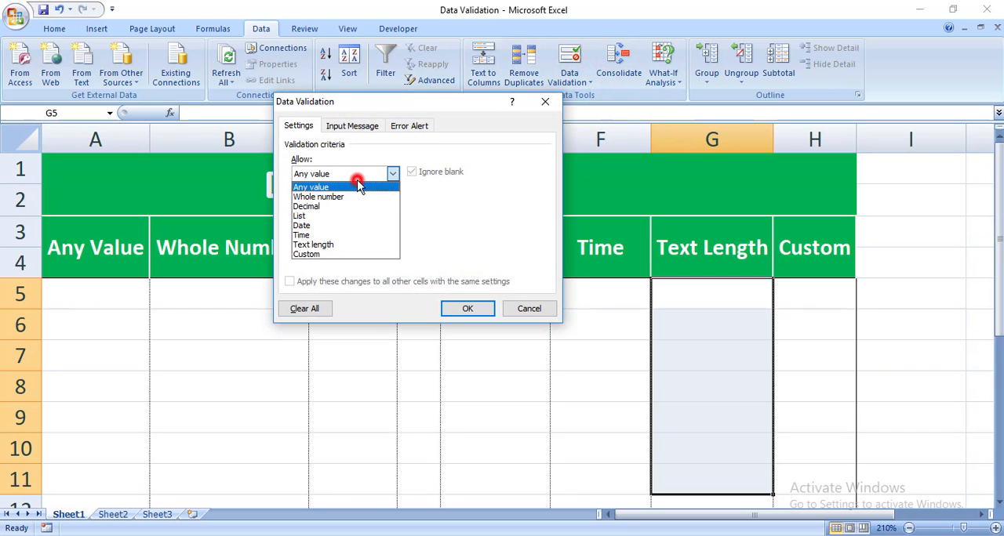
click(329, 244)
click(340, 234)
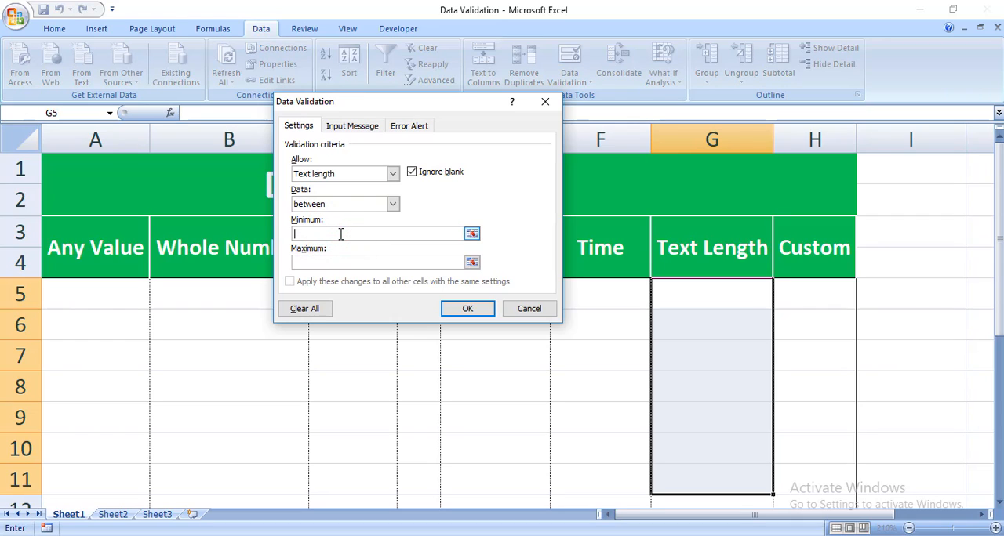
click(341, 233)
click(330, 263)
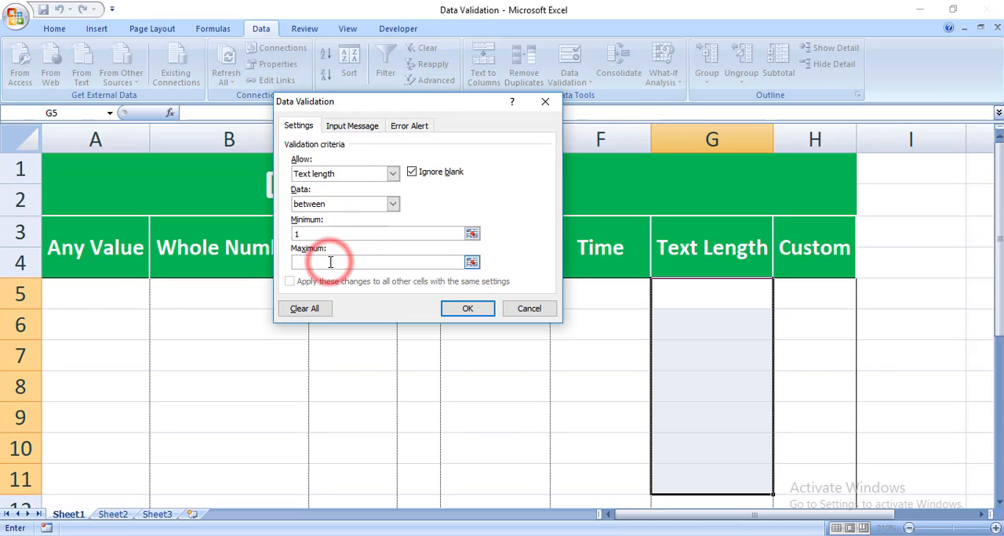
text(10)
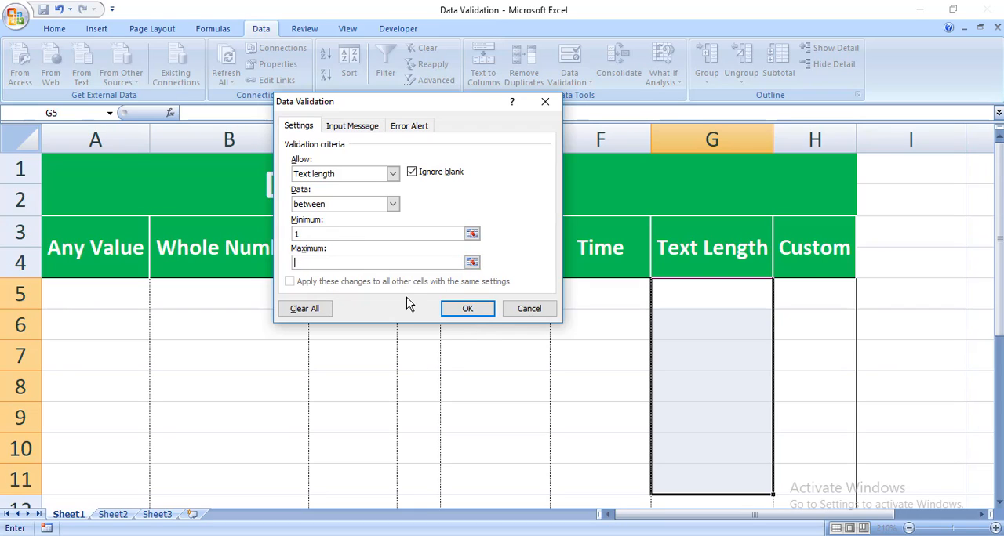
click(468, 304)
- Test the text length rule in G5 with a full name, and replace it with the shorter single name
click(704, 295)
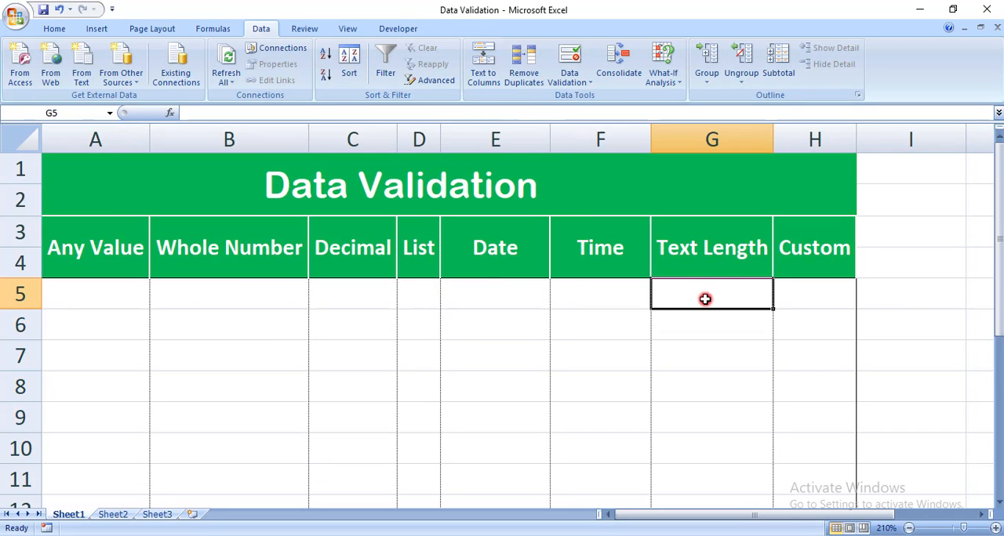
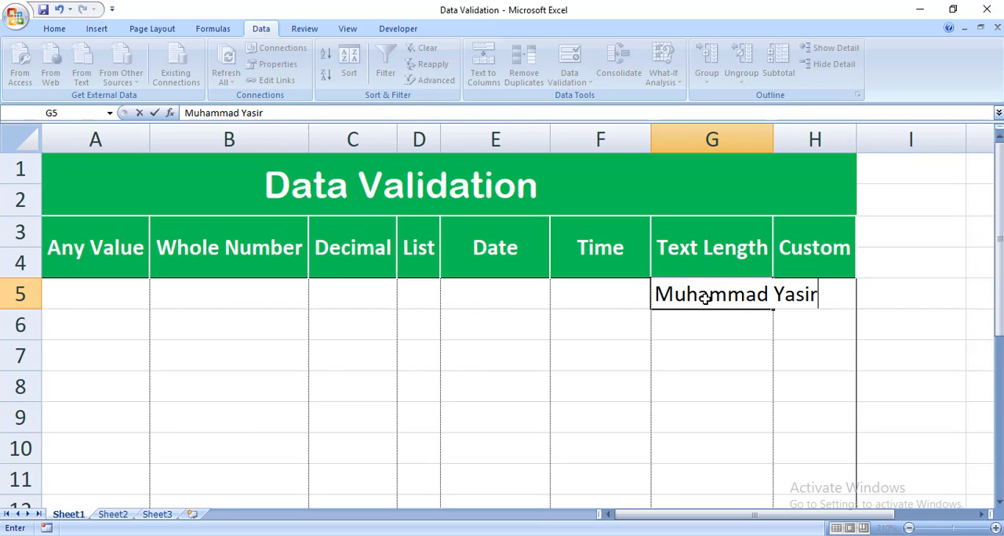
key(Return)
key(Return)
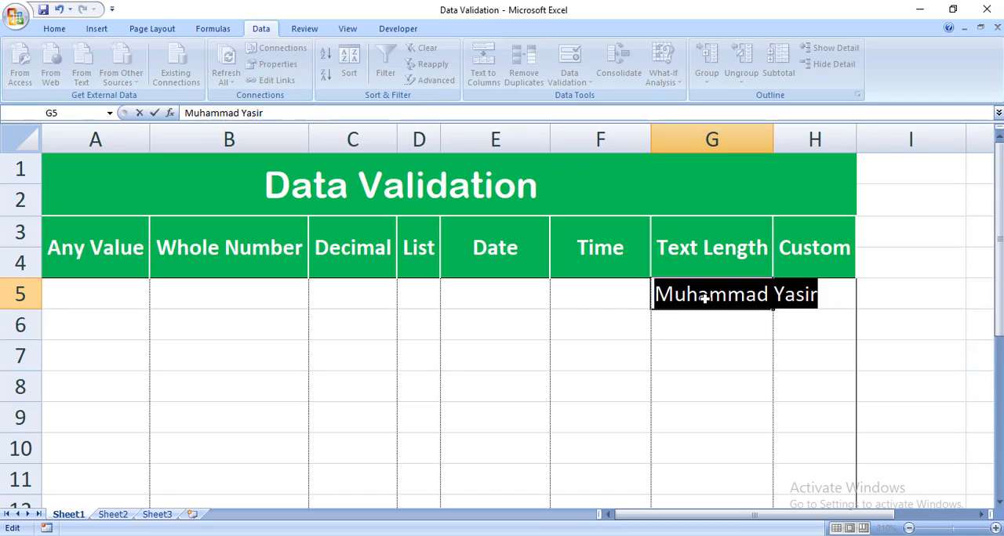
text(Yasir)
key(Return)
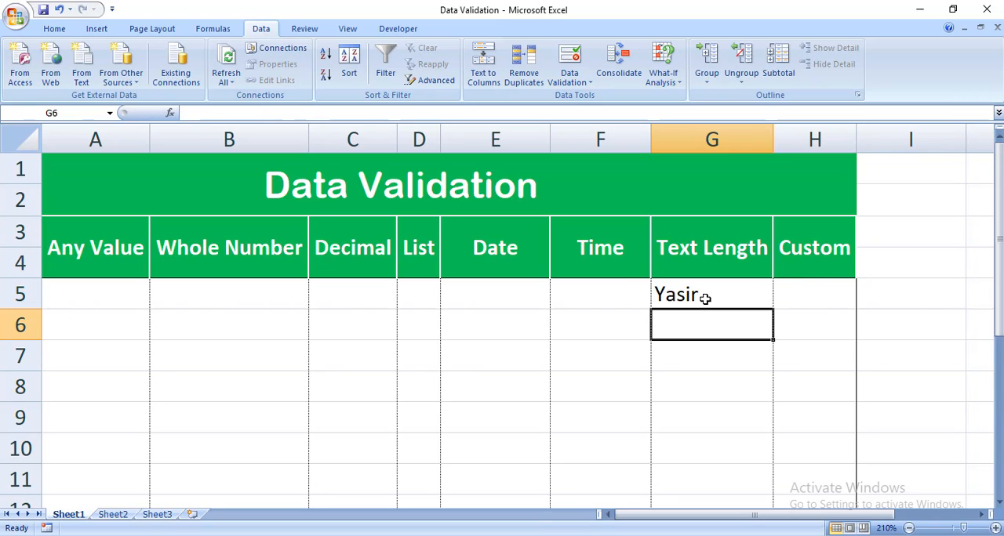
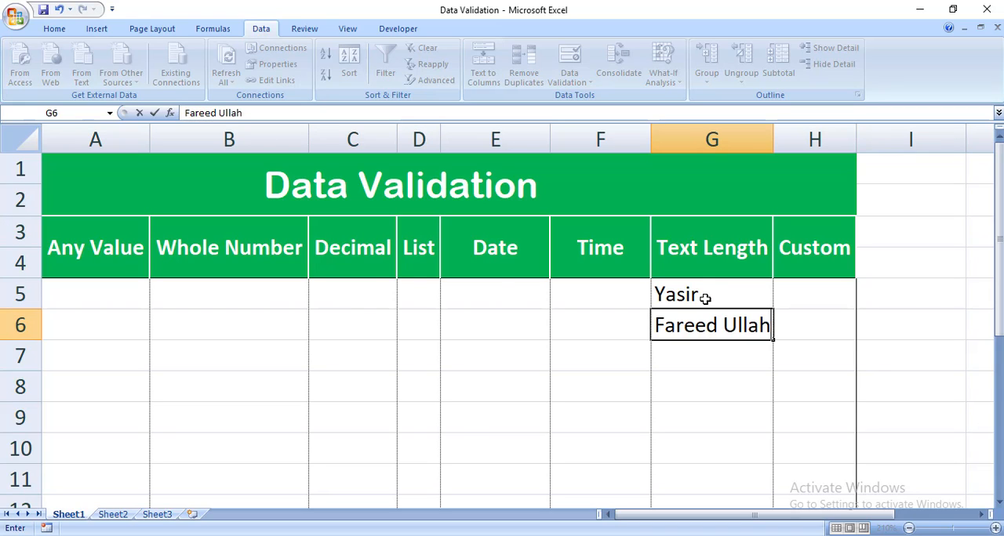
- Try another full name in G6, and replace it with only the person's first name
key(Return)
key(Return)
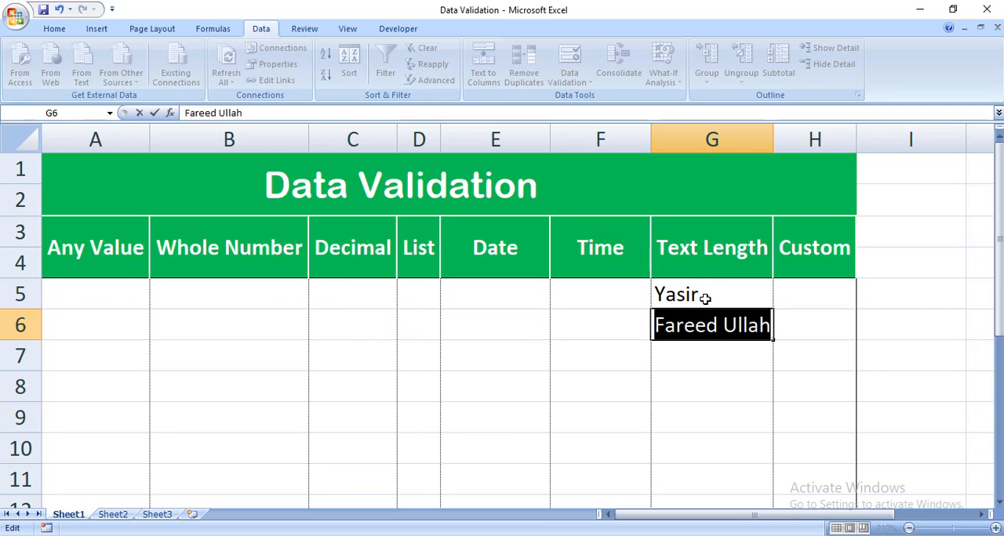
text(Fareed)
key(Return)
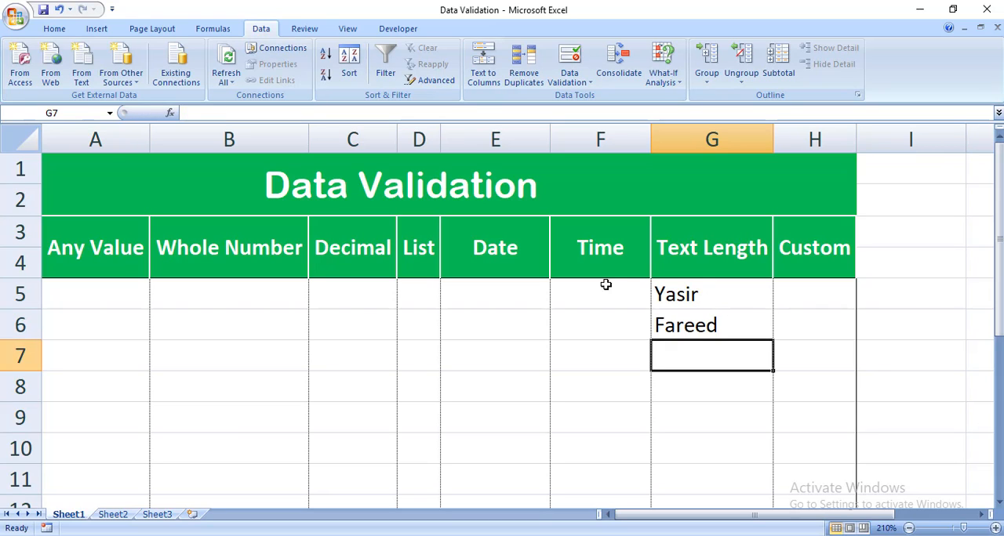
- Apply a Custom validation rule with the formula =today() to the Custom column's cells from H5 down
drag(735, 293, 705, 450)
drag(813, 287, 792, 491)
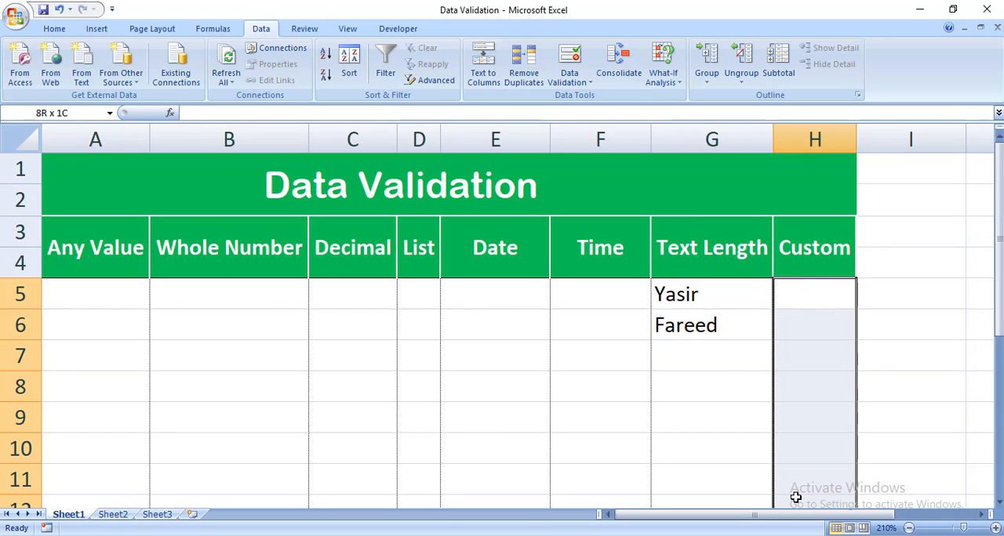
click(584, 86)
click(595, 98)
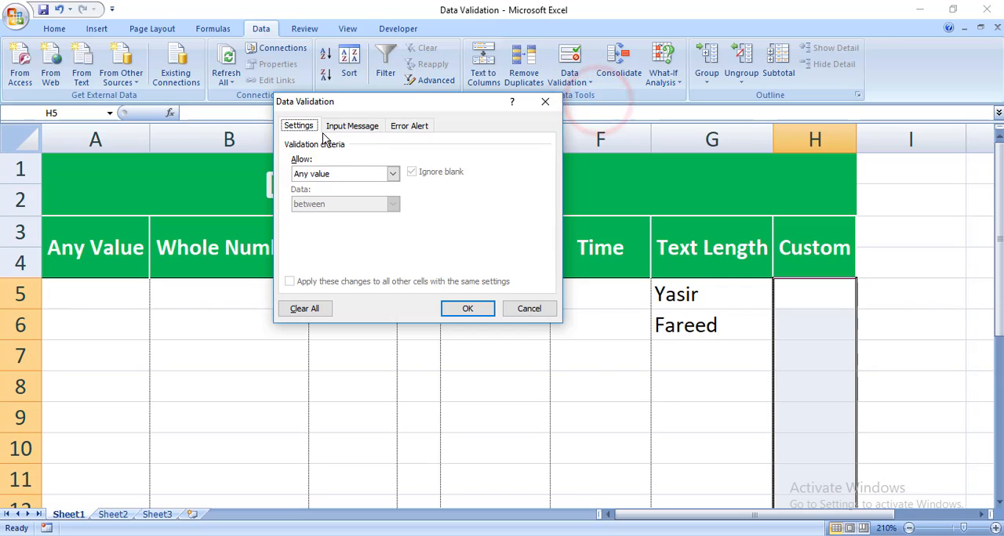
click(339, 174)
click(337, 253)
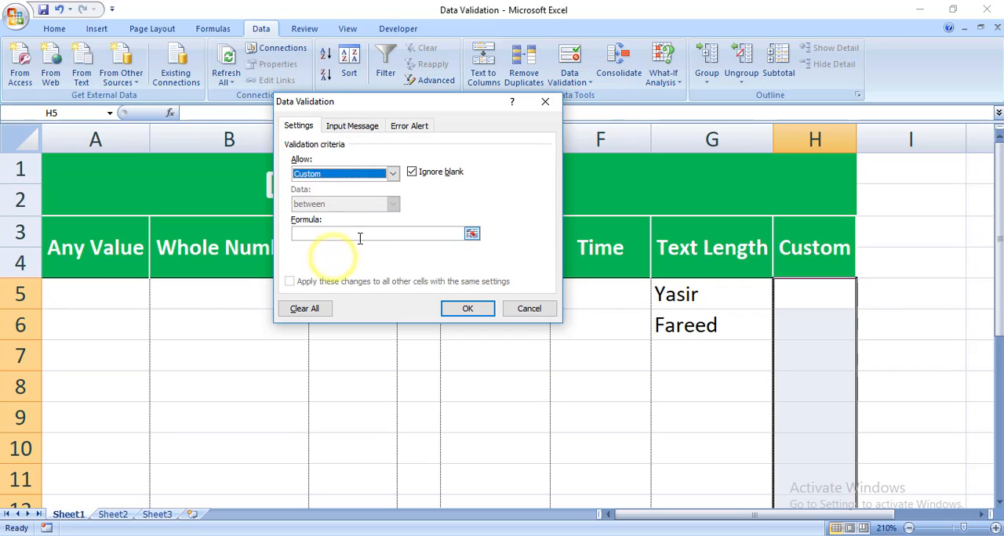
click(357, 234)
text(=)
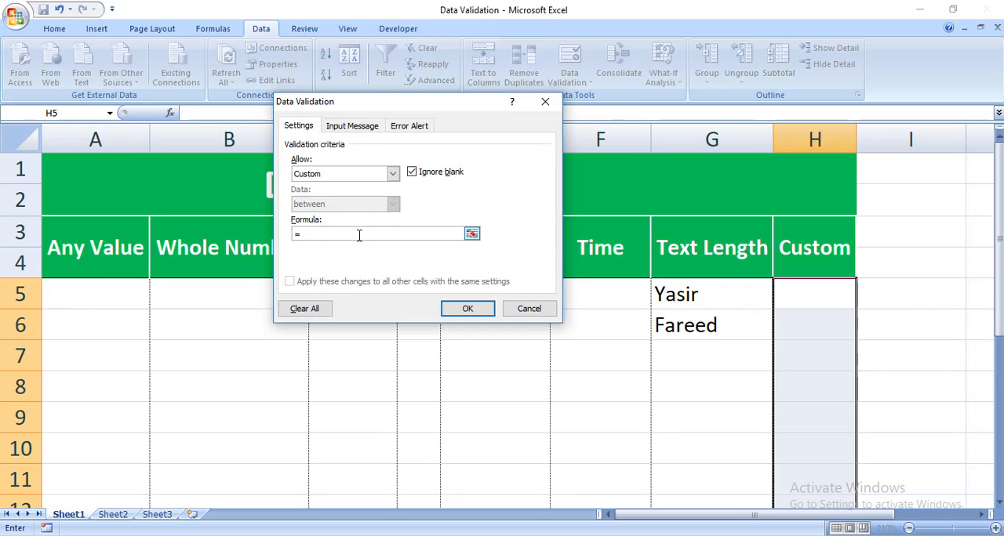
text(today()
click(443, 311)
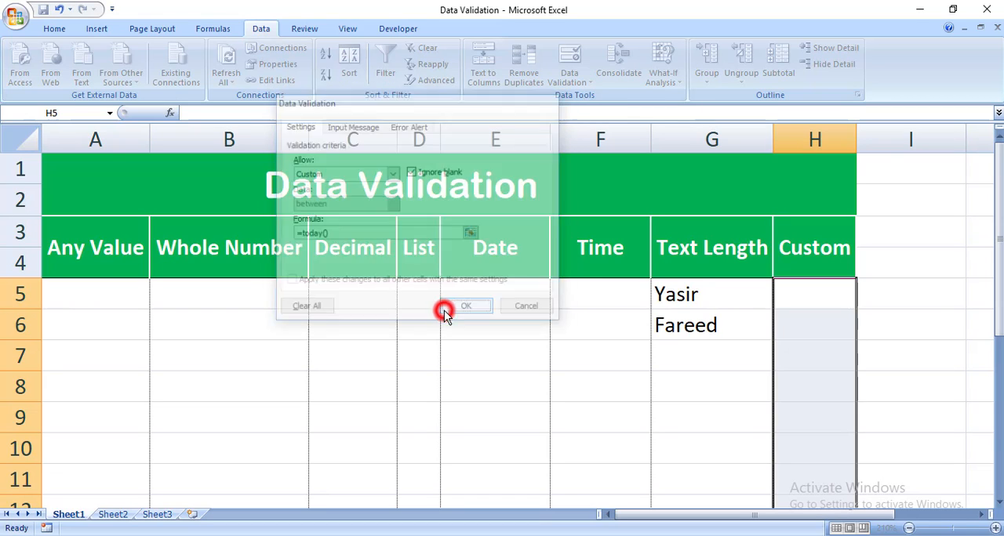
- Test the custom rule by entering the current date 2/14/2021 in H5 and 2/15/2021 in H6
click(823, 293)
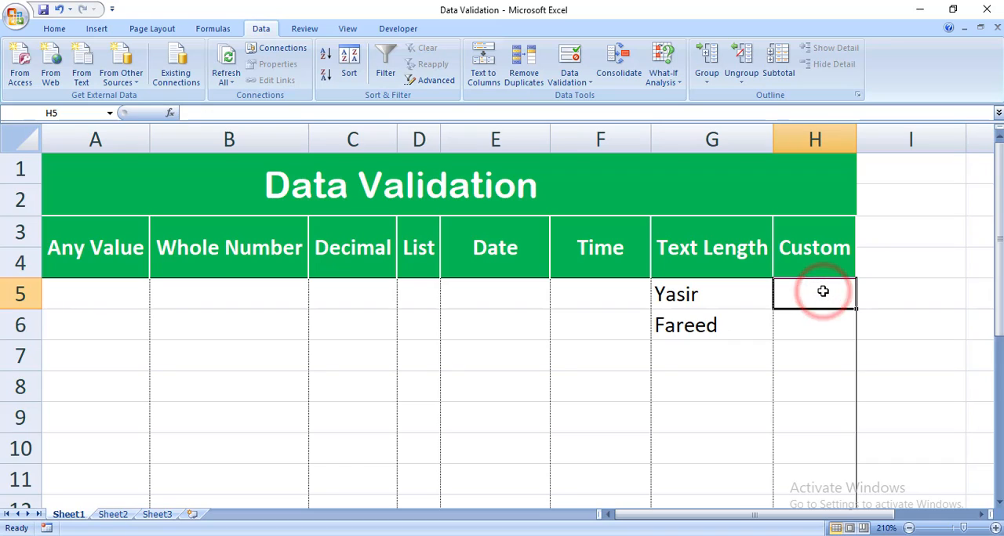
text(;)
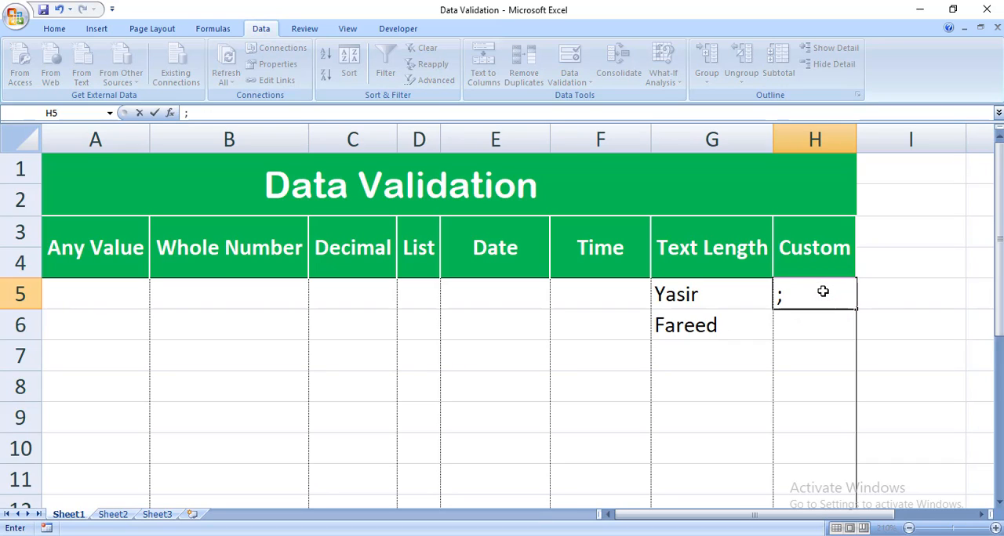
key(ctrl+semicolon)
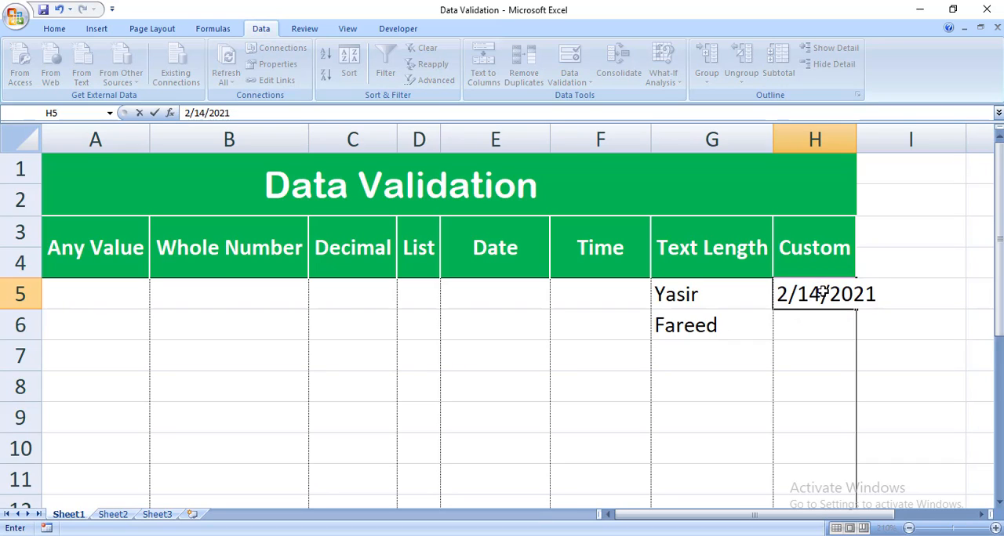
key(Return)
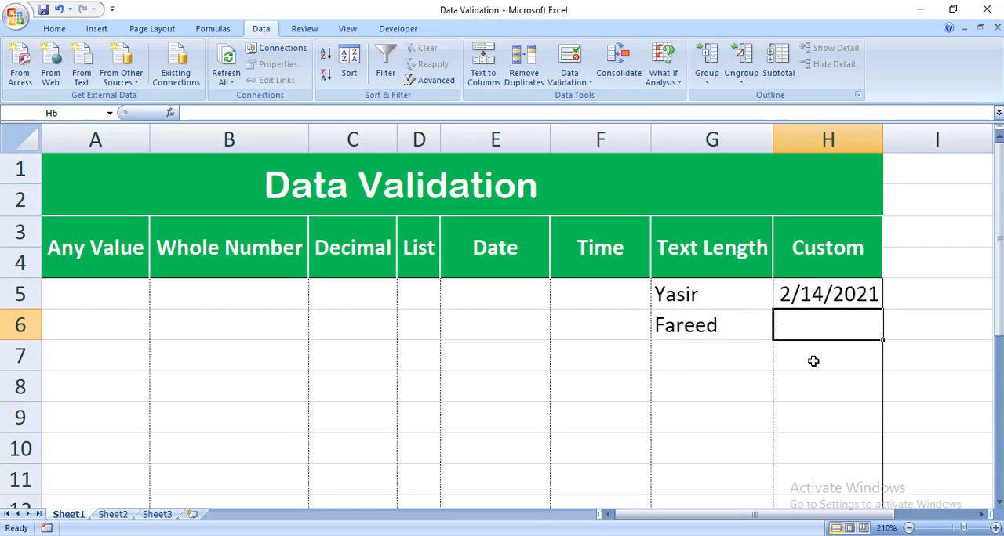
text(2)
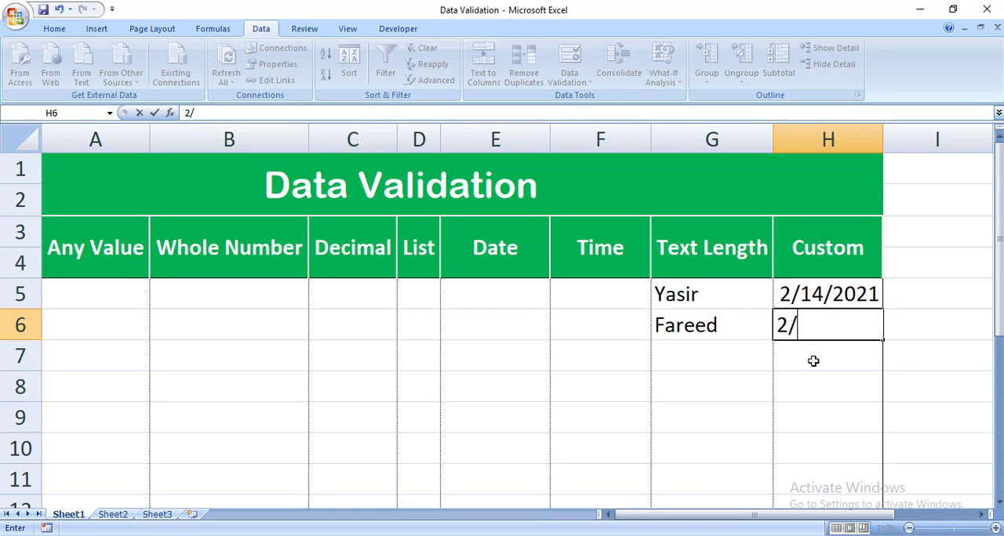
text(/15/)
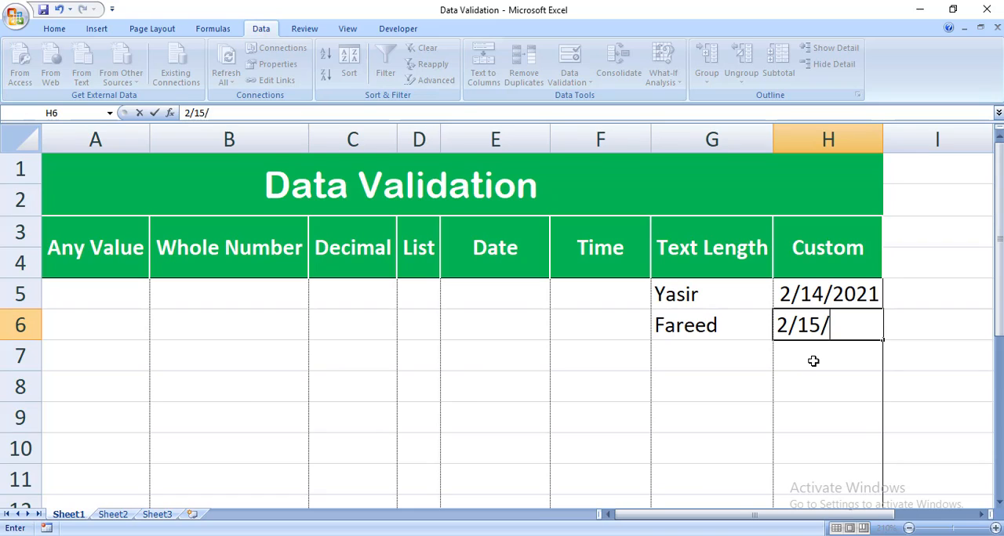
text(2021)
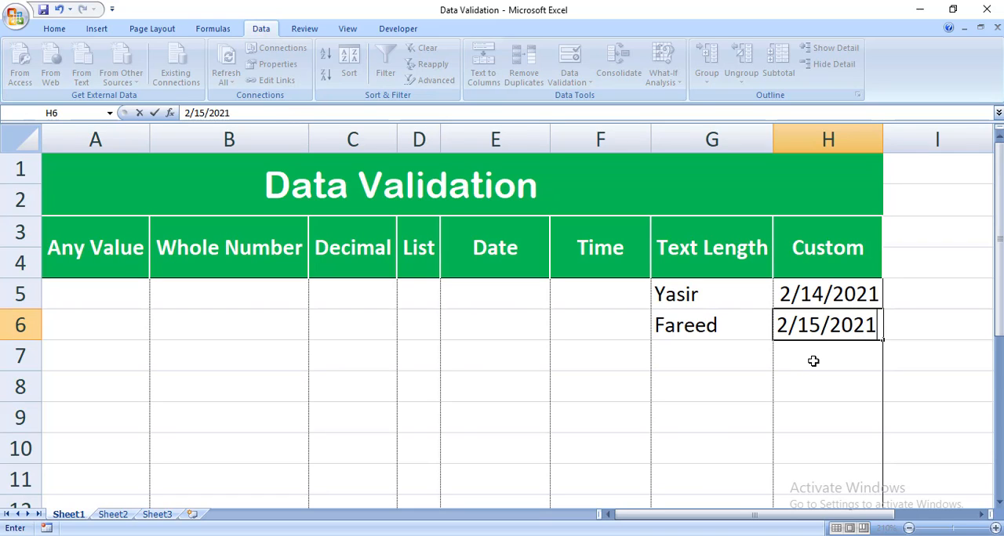
key(Return)
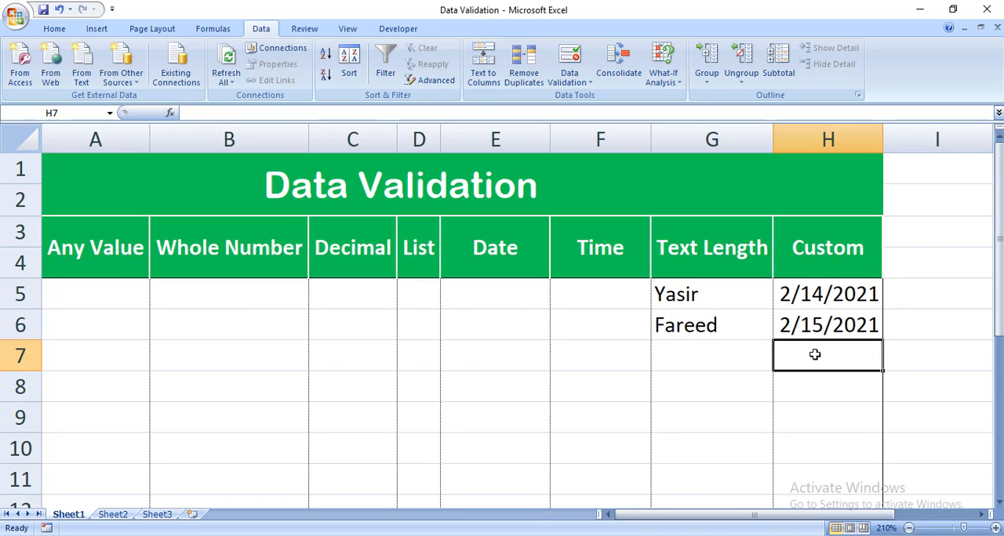
- Test the custom rule with non-date text by entering kk in H10
click(807, 322)
click(805, 362)
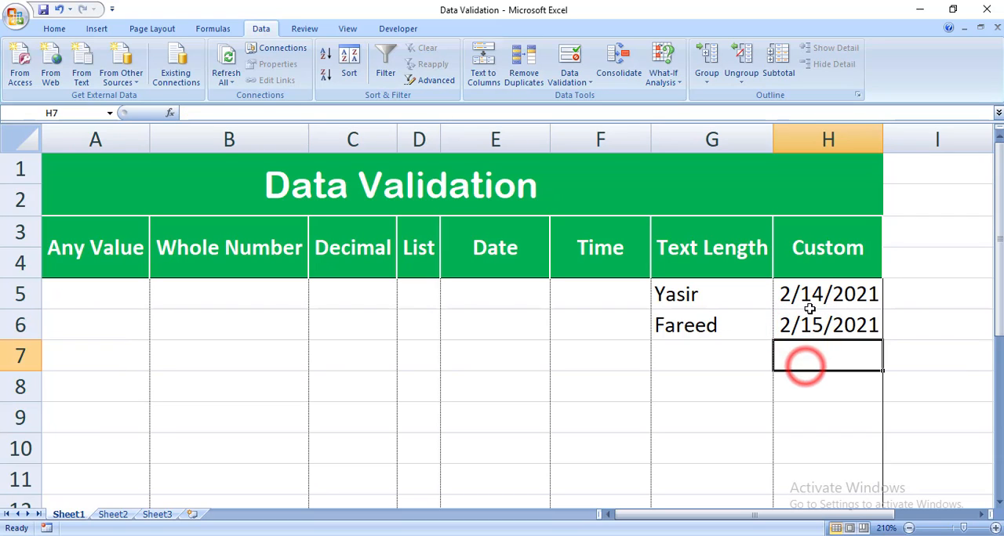
drag(808, 289, 807, 466)
click(814, 442)
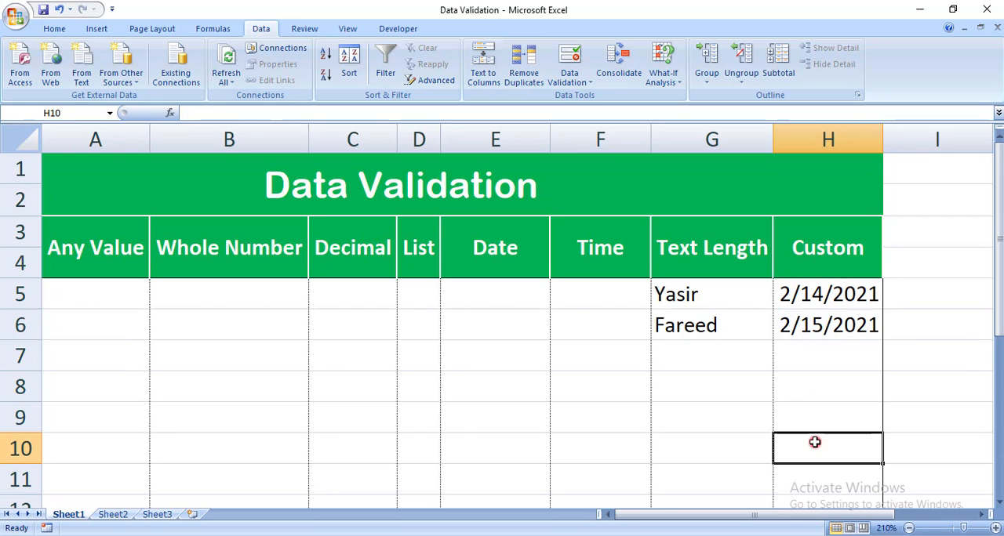
click(814, 442)
text(kk)
key(Return)
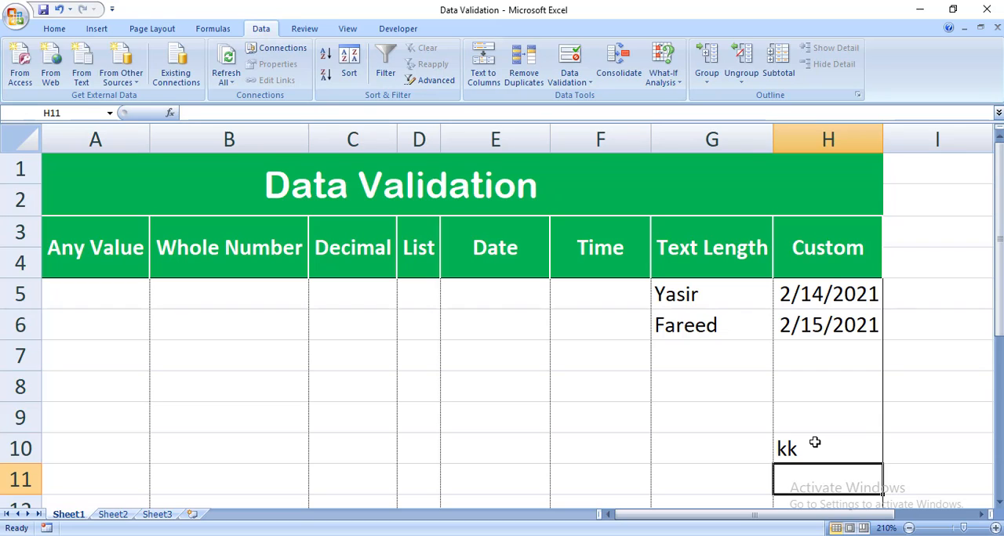
- Clear all data validation settings from the Custom column's cells, starting at H5
drag(824, 284, 821, 495)
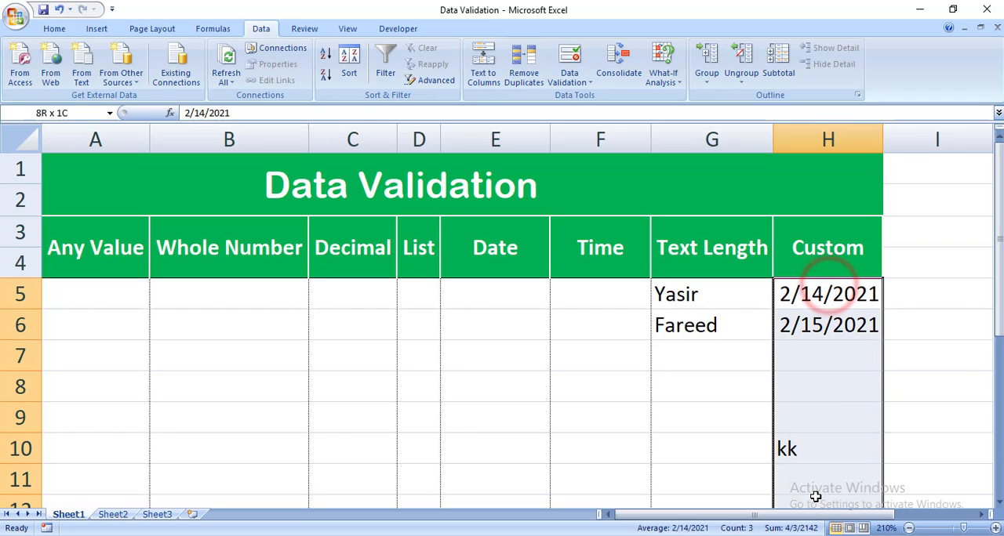
click(573, 82)
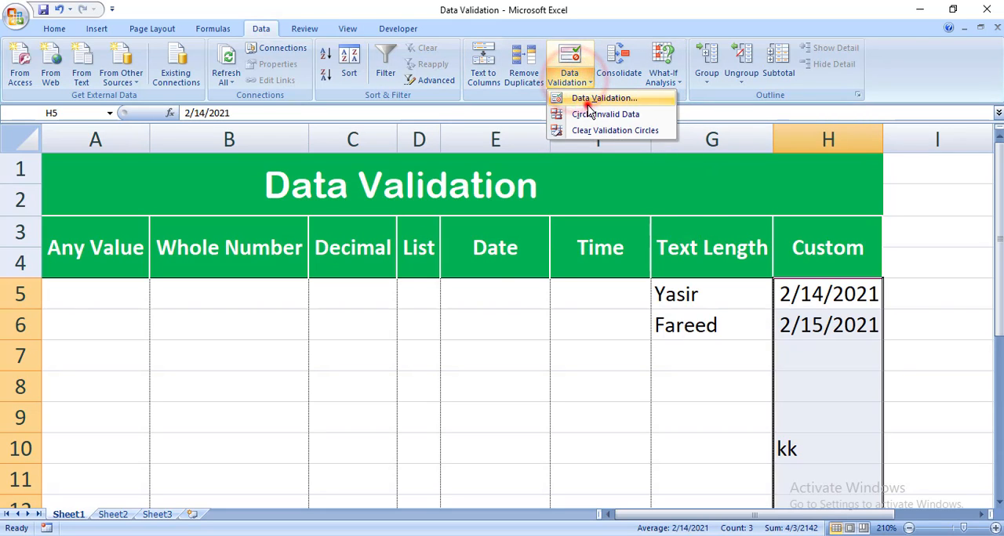
click(580, 98)
click(304, 308)
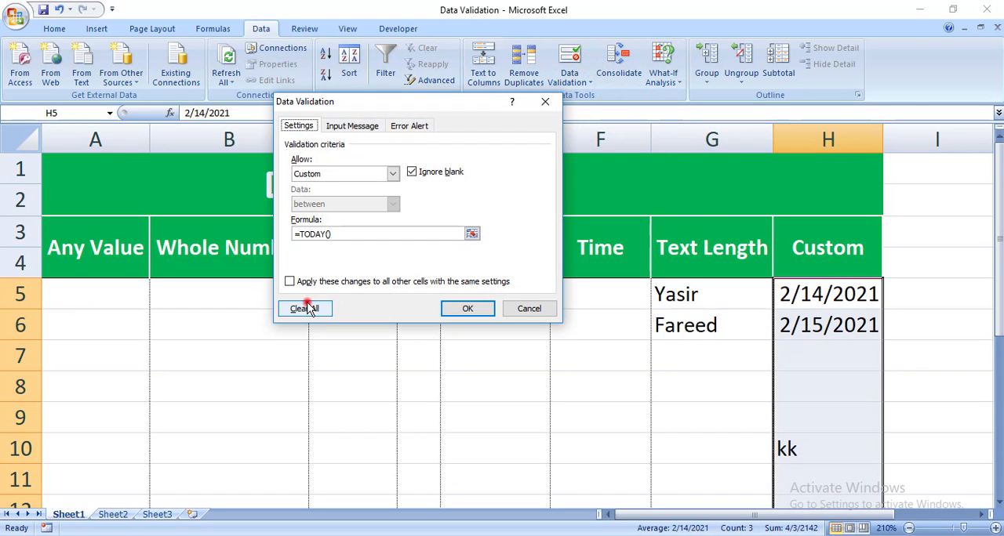
click(467, 308)
click(522, 358)
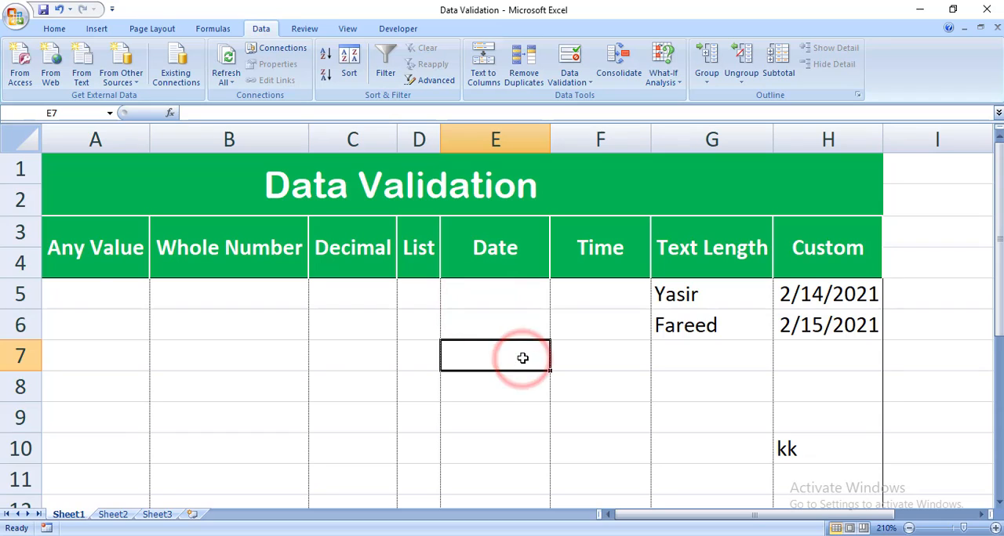
- Delete all test entries in A5:H11 beneath the column headers
drag(97, 289, 806, 481)
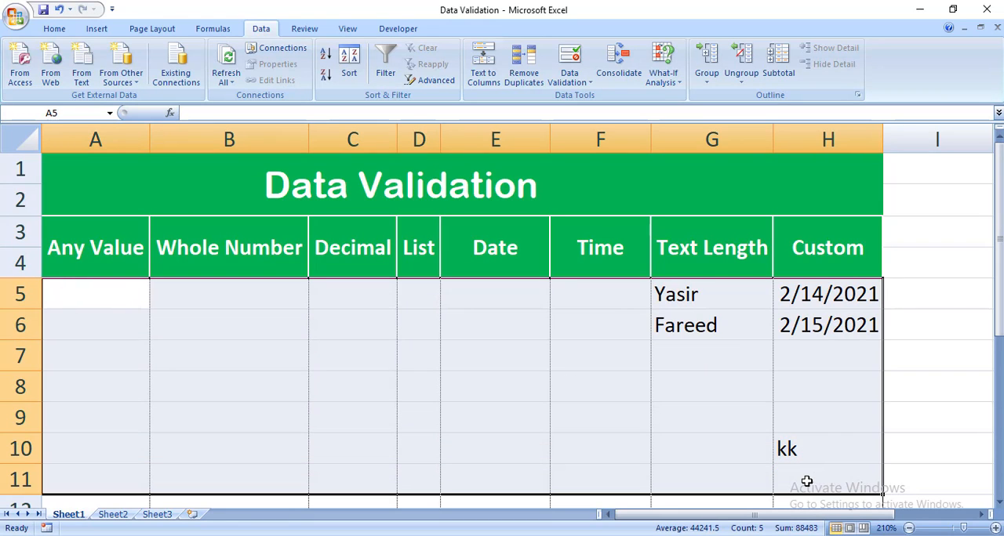
key(Delete)
click(552, 426)
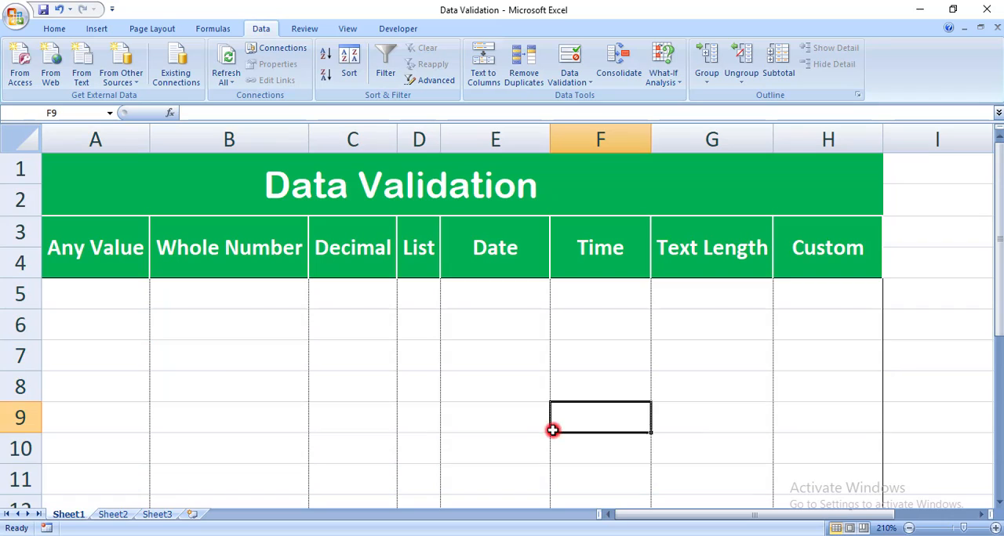
- Check B7 in the Whole Number column for its input message, and select the range A5:H11
click(226, 369)
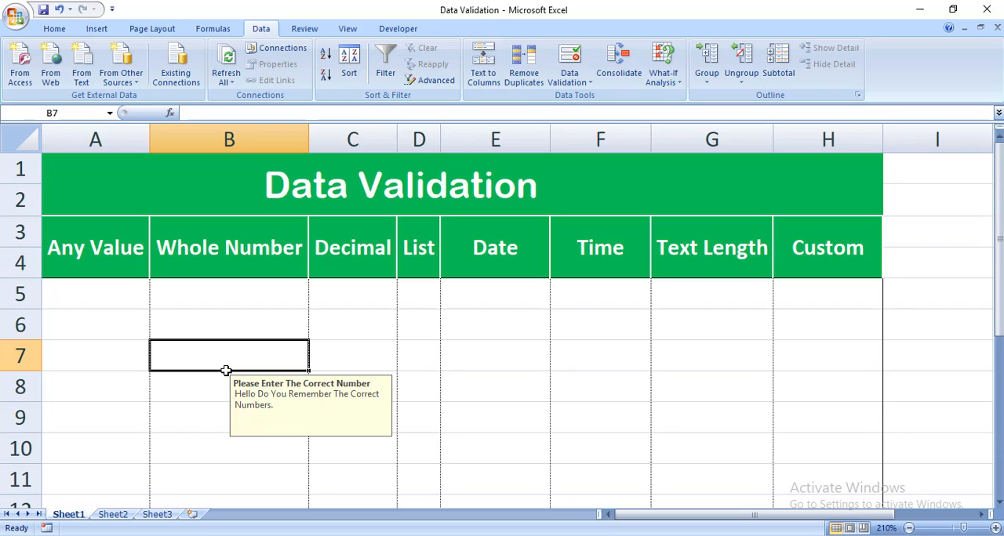
click(95, 344)
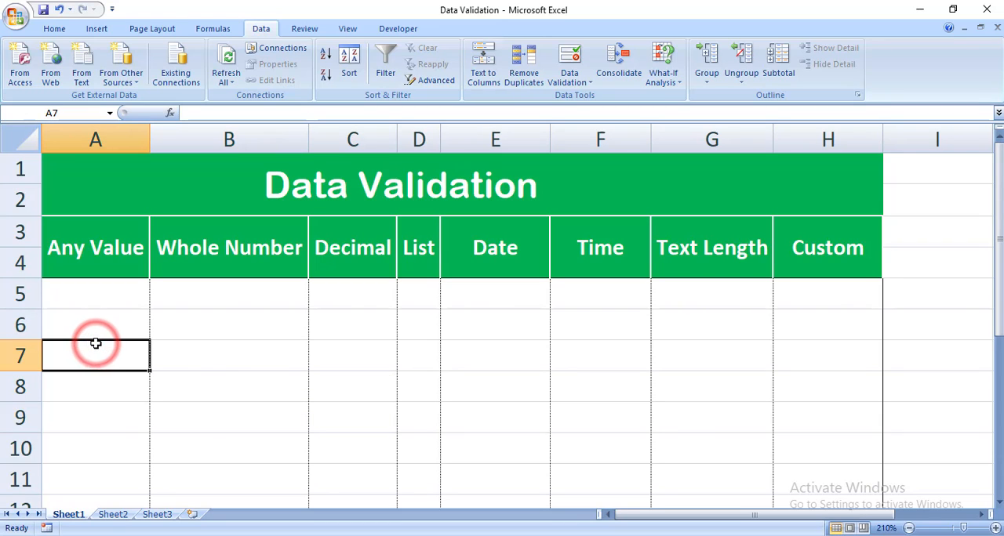
drag(105, 293, 794, 475)
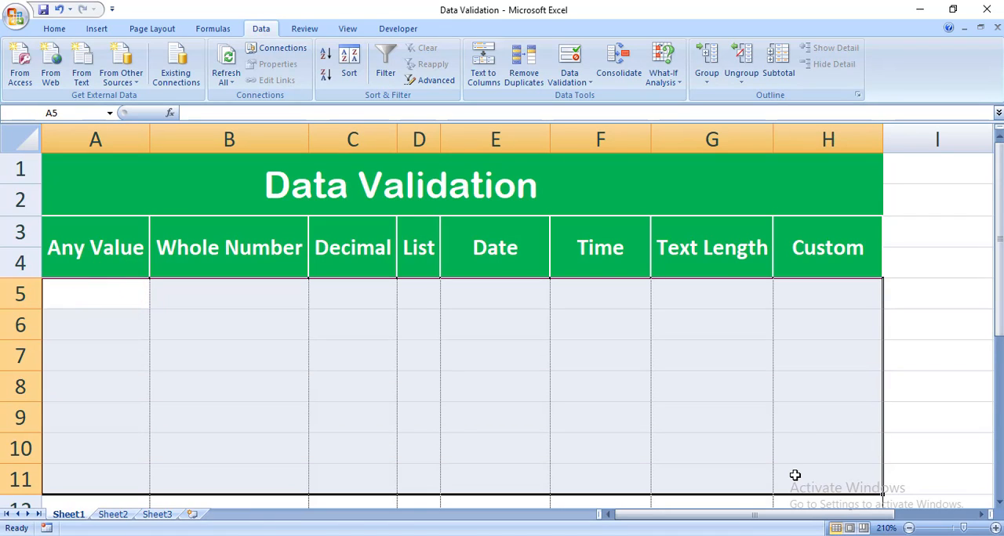